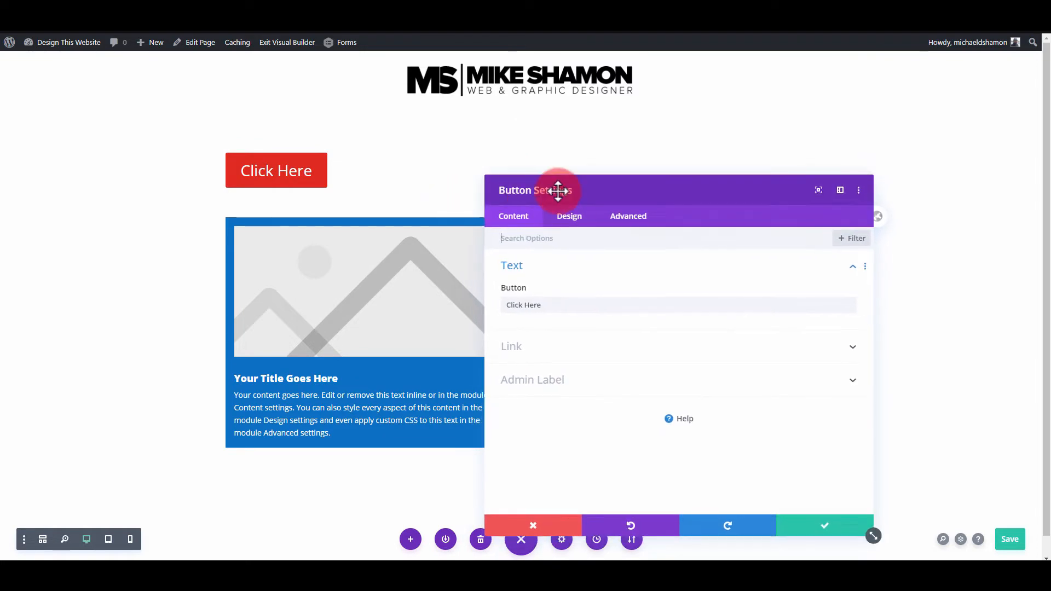
- Set the Click Here button's hover background color to the saved orange swatch, keeping the desktop background separate
left_click(579, 242)
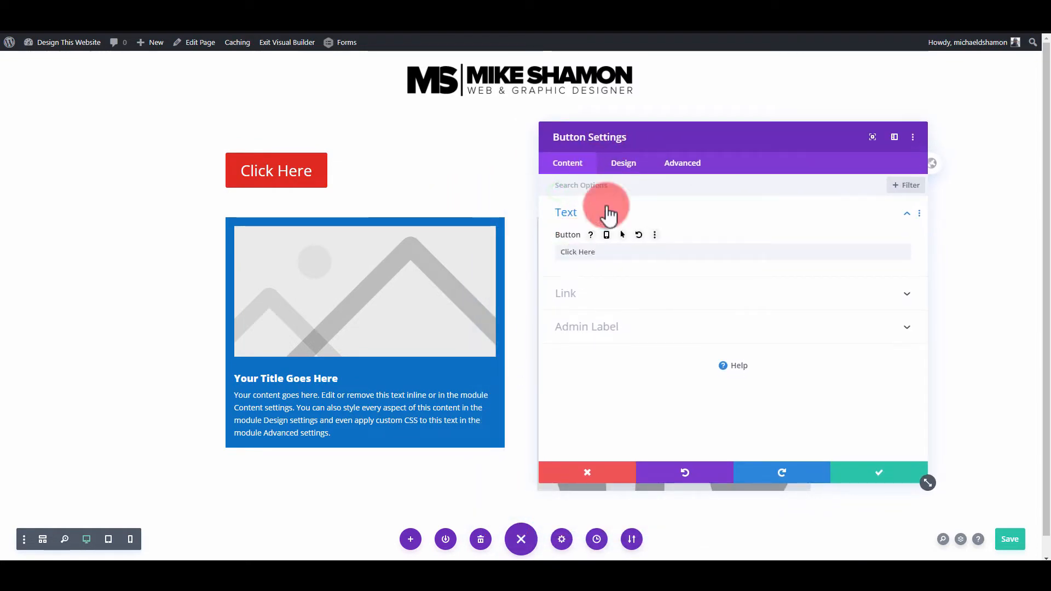
left_click(615, 164)
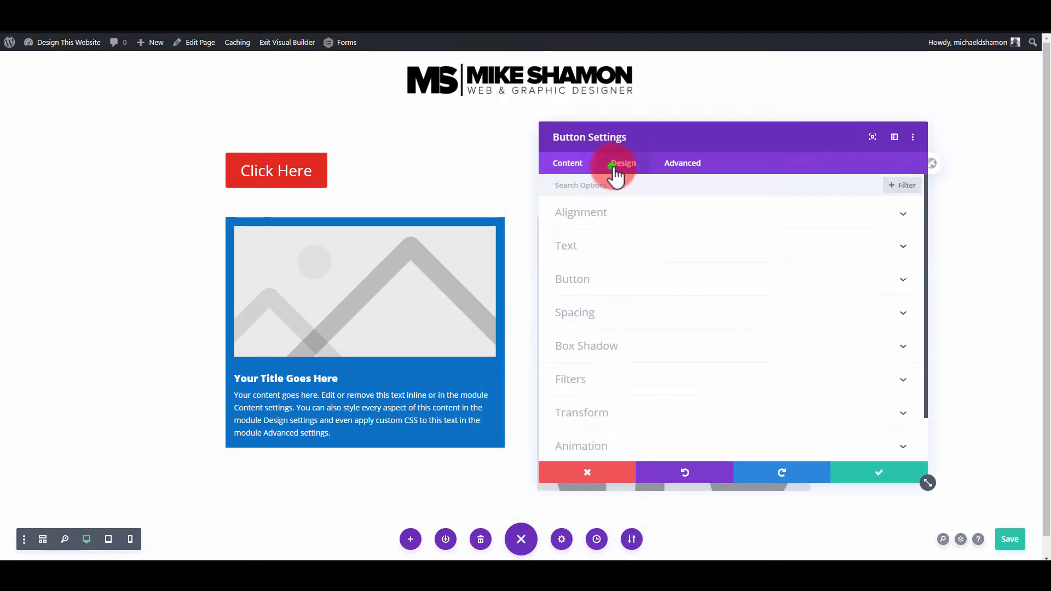
left_click(619, 280)
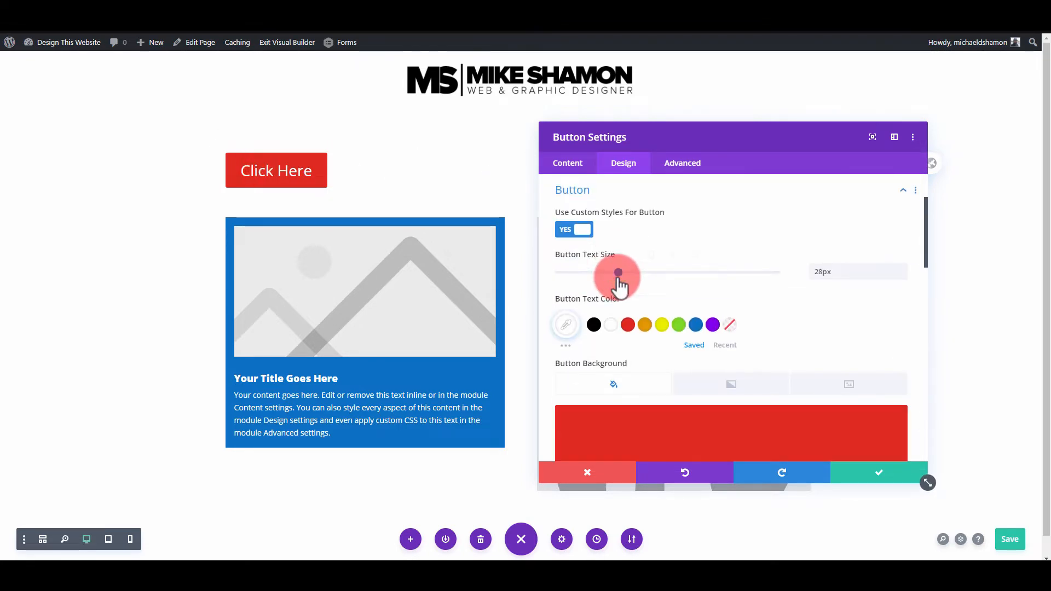
scroll(617, 282, "down", 2)
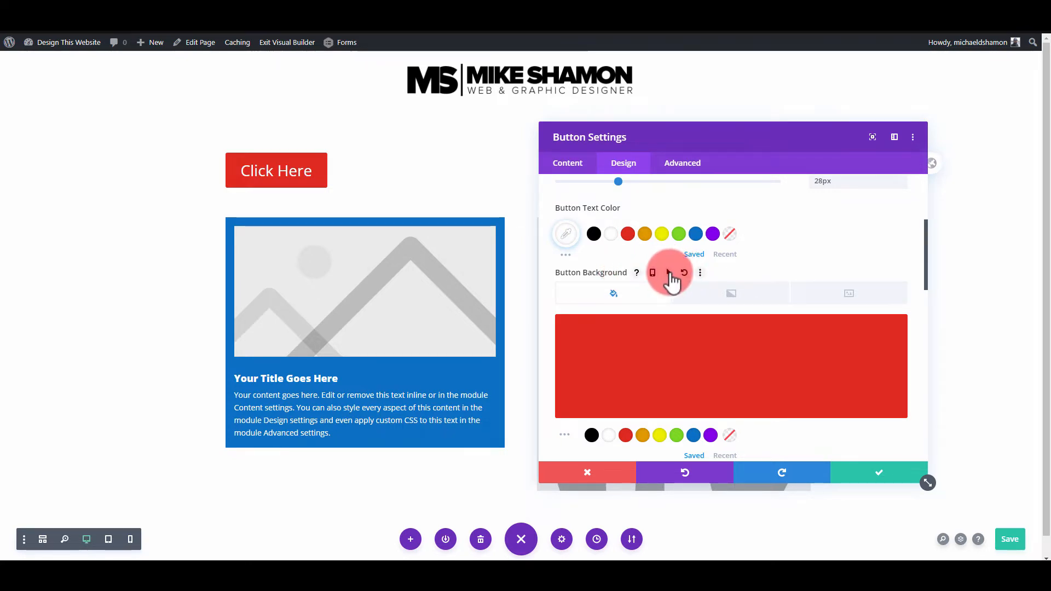
left_click(668, 273)
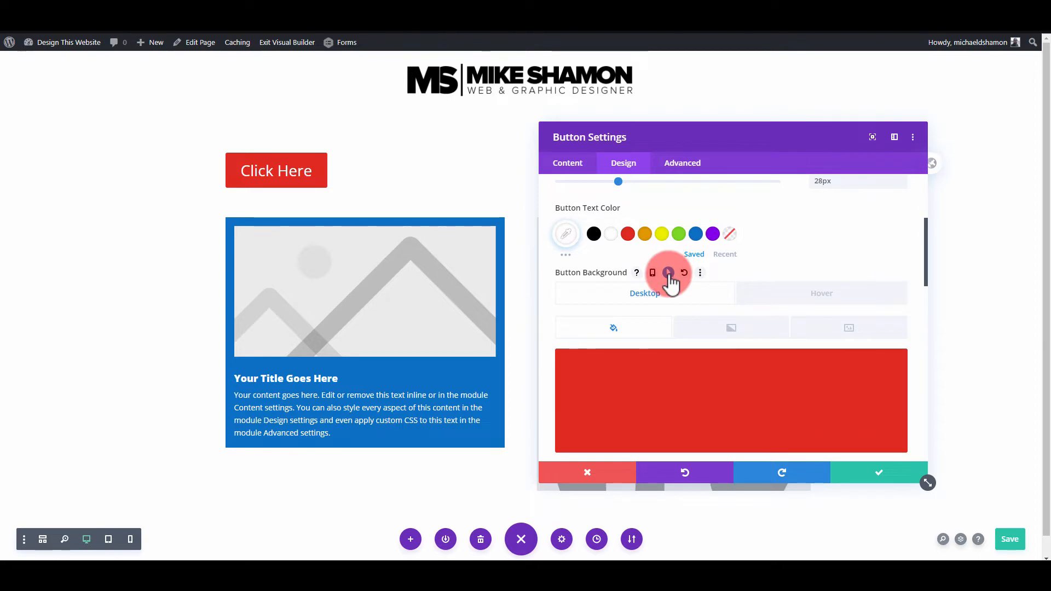
left_click(801, 293)
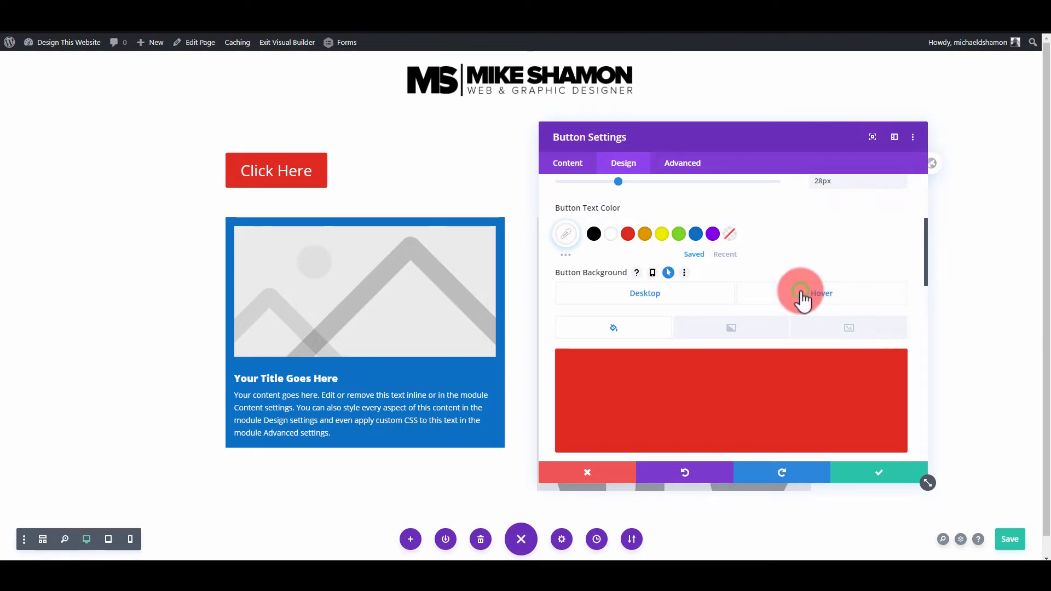
scroll(799, 304, "down", 2)
left_click(645, 380)
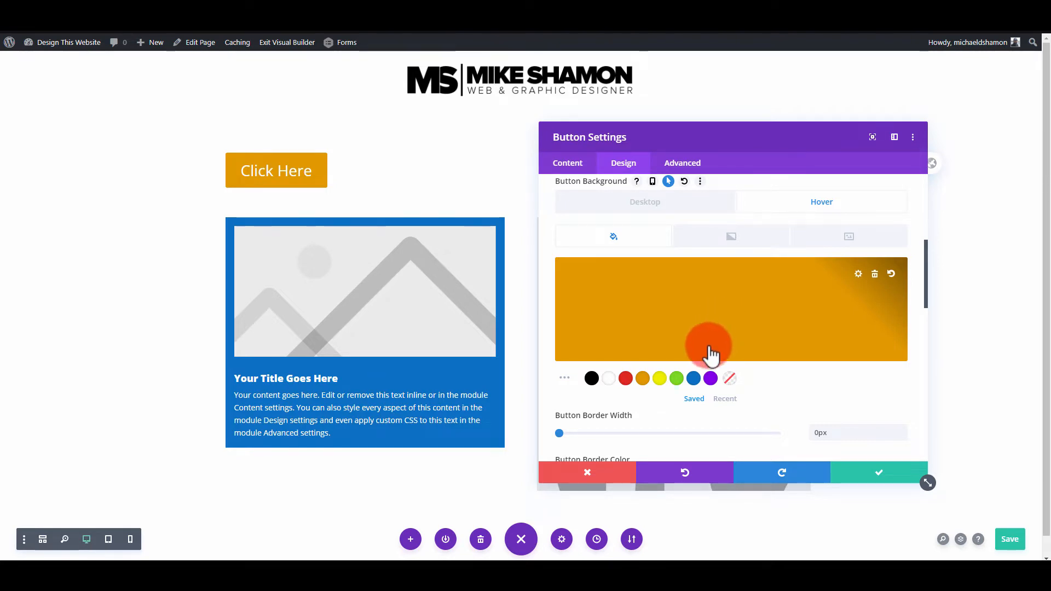
- Apply the last text shadow preset to the Click Here button's text
scroll(702, 363, "down", 2)
scroll(701, 357, "down", 8)
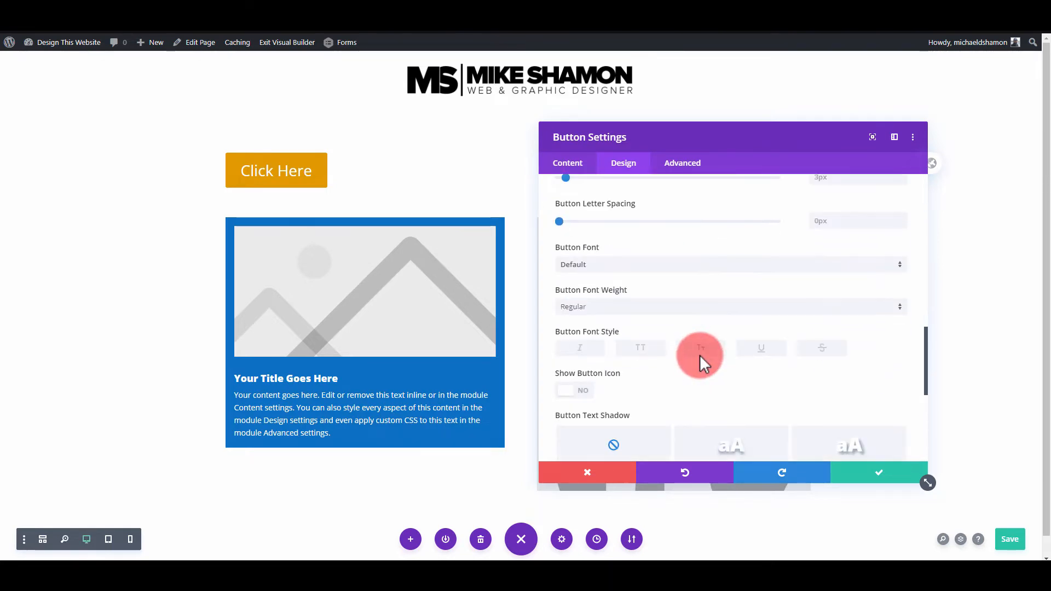
scroll(703, 363, "down", 2)
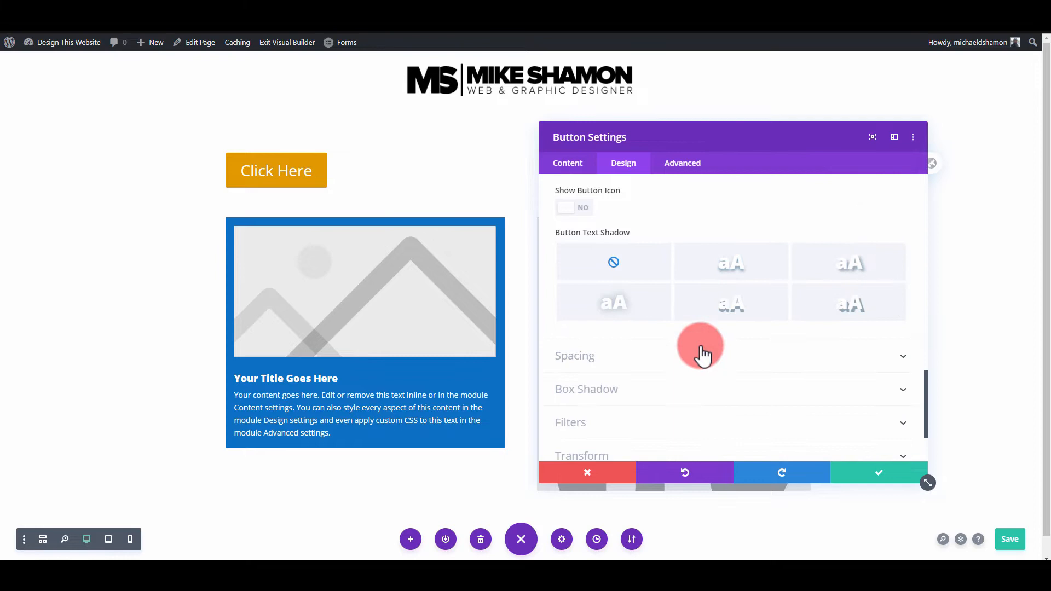
left_click(862, 315)
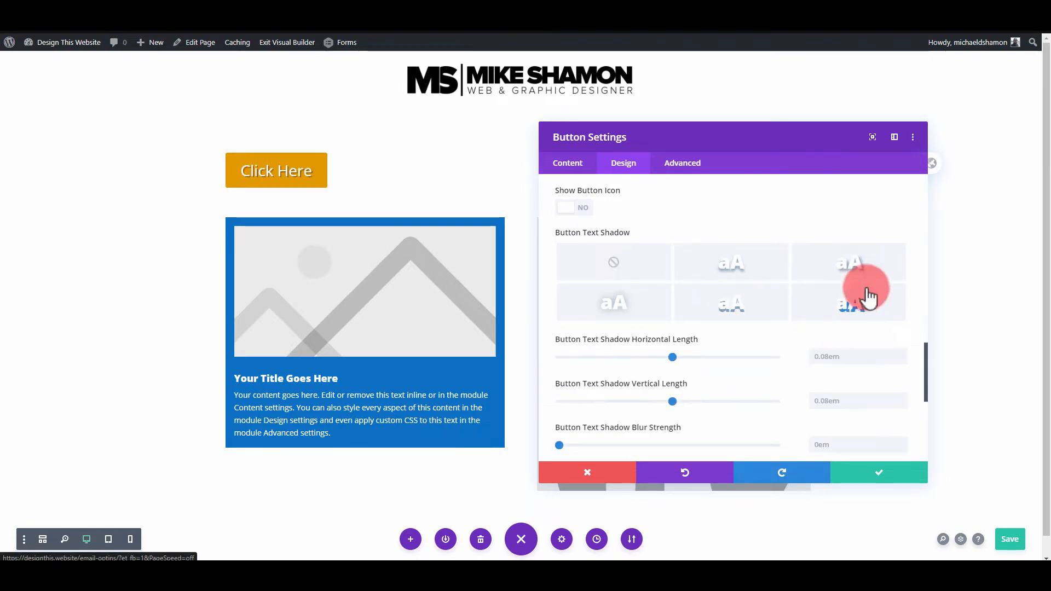
- Set the button's font weight to Ultra Bold
scroll(761, 290, "up", 8)
scroll(582, 288, "up", 6)
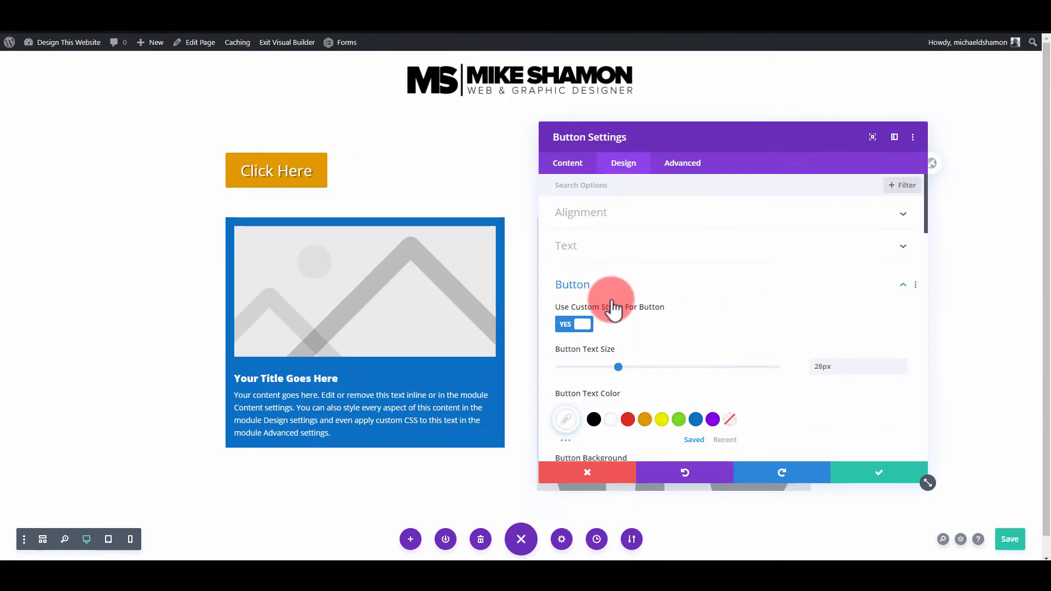
scroll(613, 356, "down", 5)
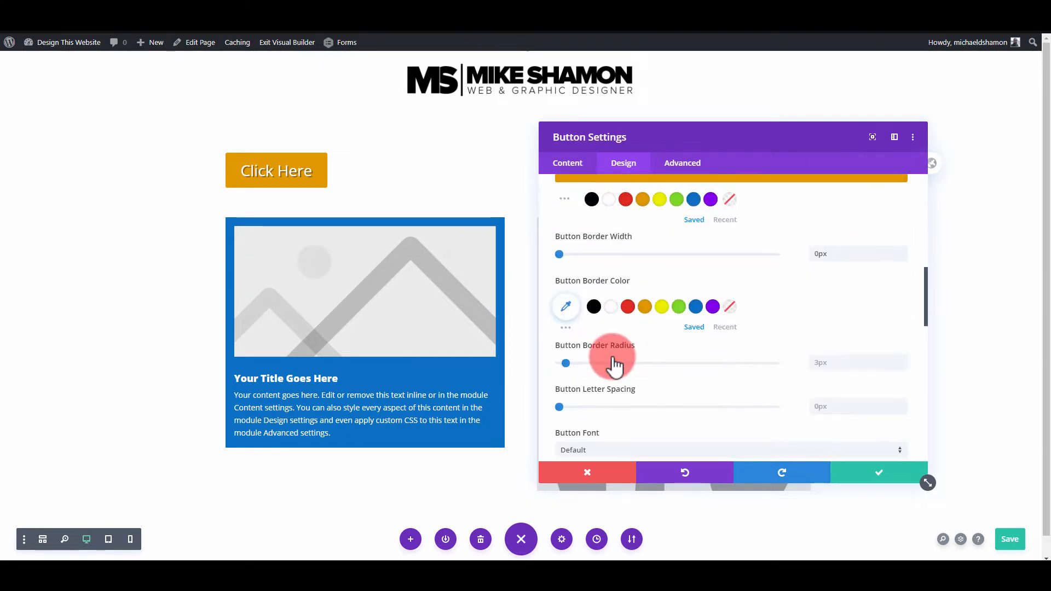
scroll(613, 359, "down", 5)
left_click(599, 218)
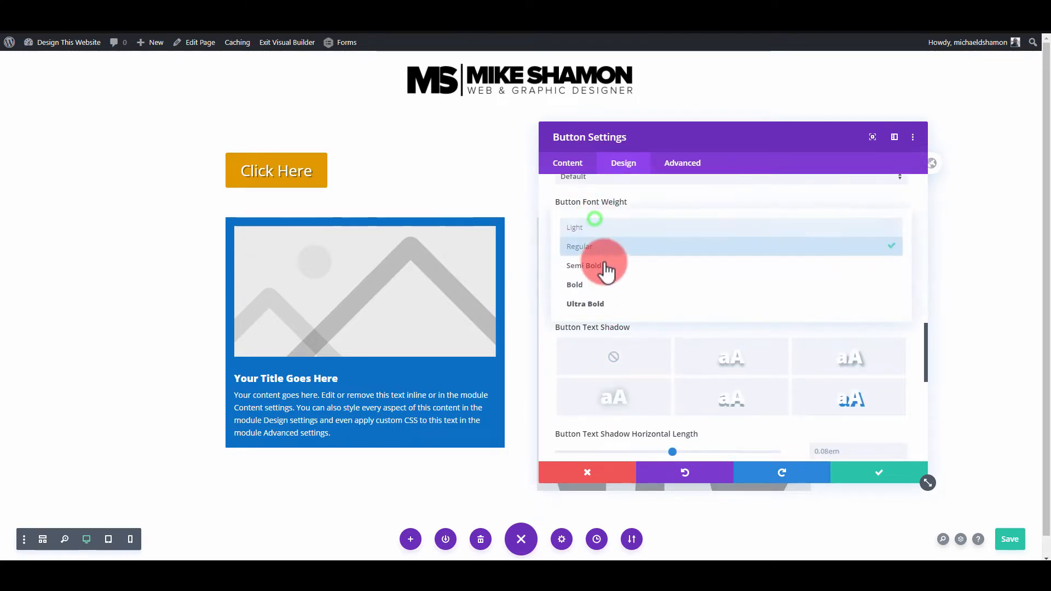
left_click(590, 303)
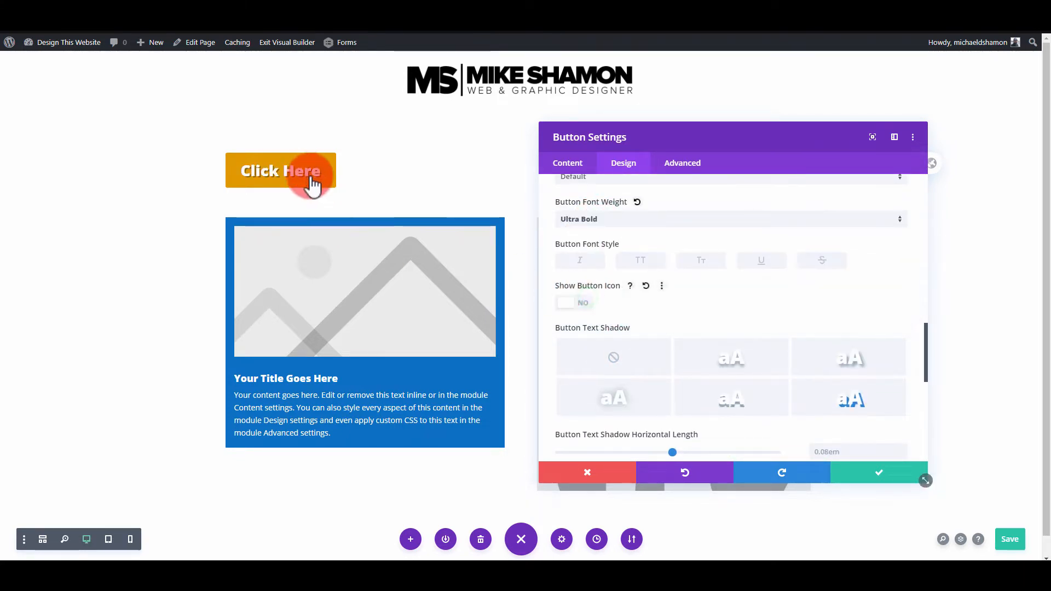
- Enable a separate hover value for the button's text shadow blur strength and set it to 0.7em
scroll(706, 351, "down", 2)
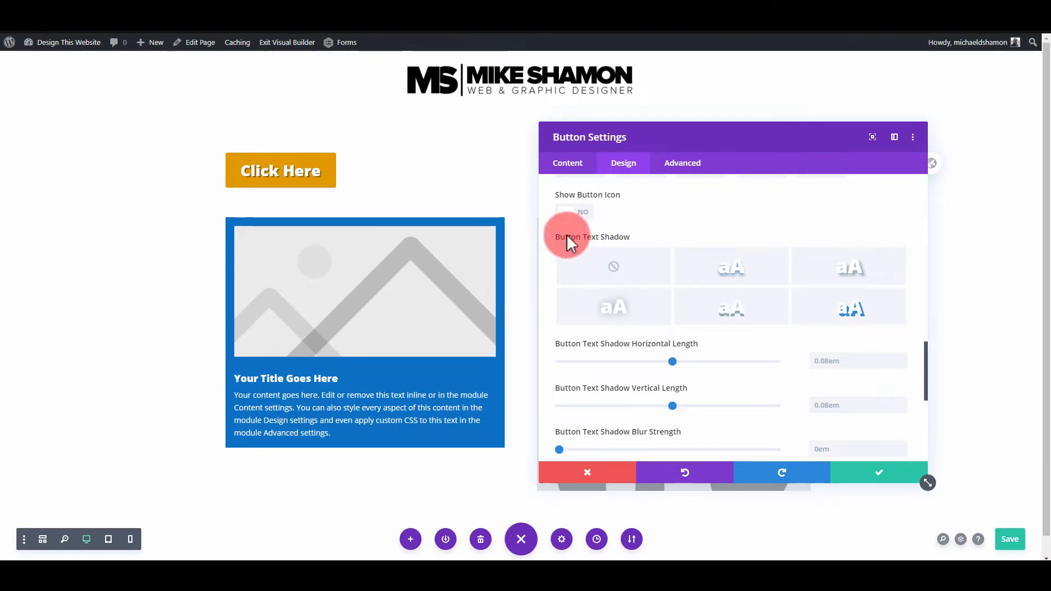
left_click(824, 315)
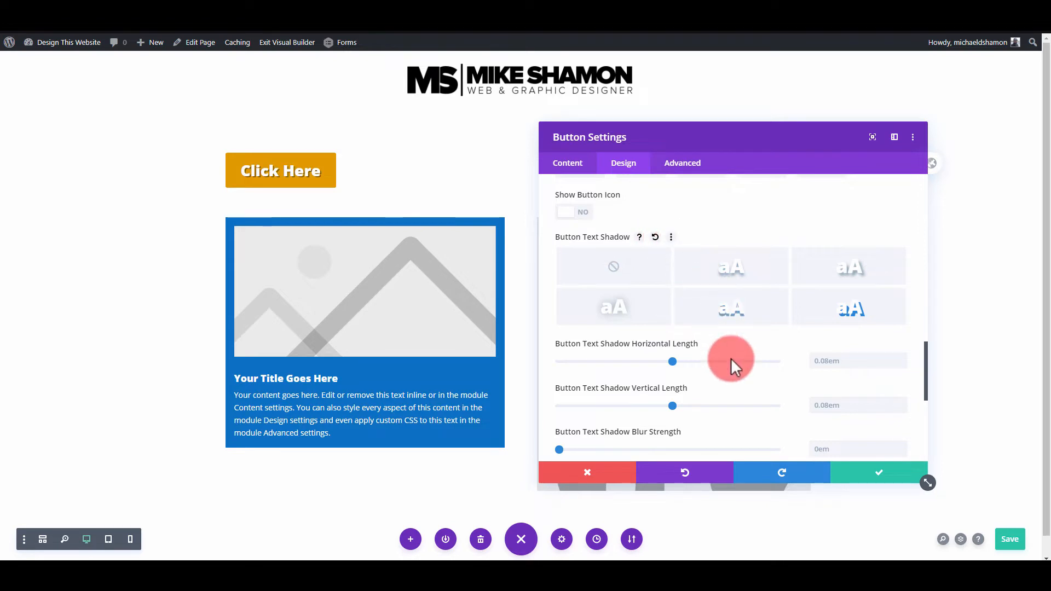
scroll(663, 353, "down", 2)
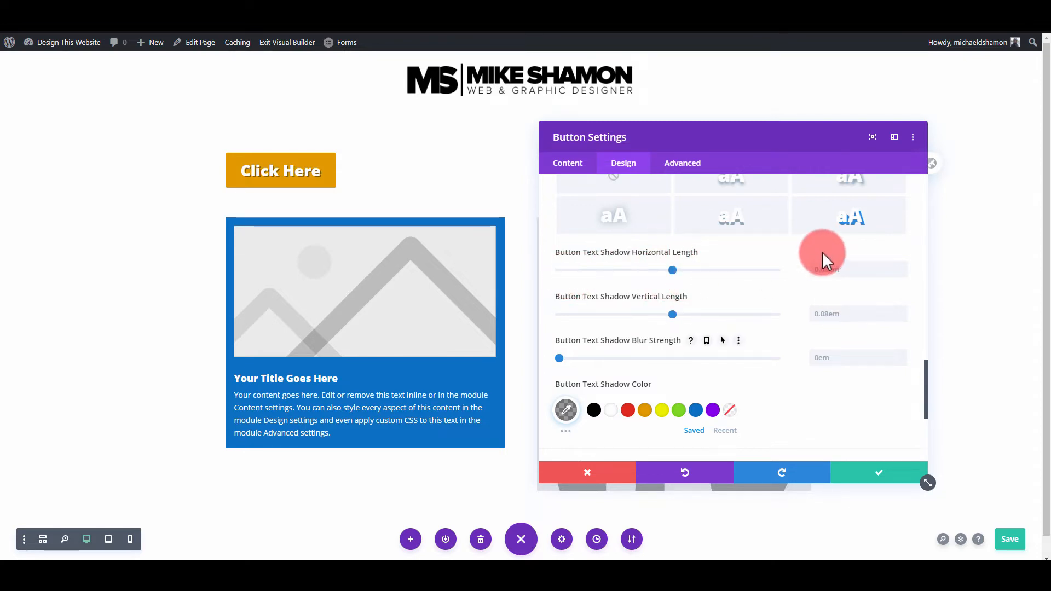
scroll(814, 253, "up", 2)
left_click(743, 310)
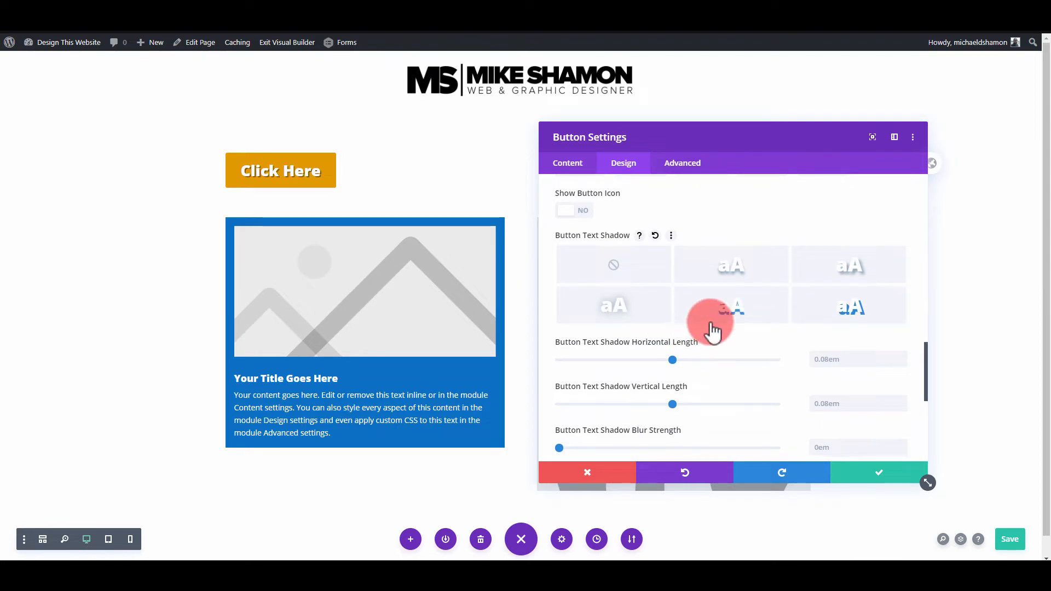
scroll(690, 290, "down", 2)
scroll(630, 290, "up", 2)
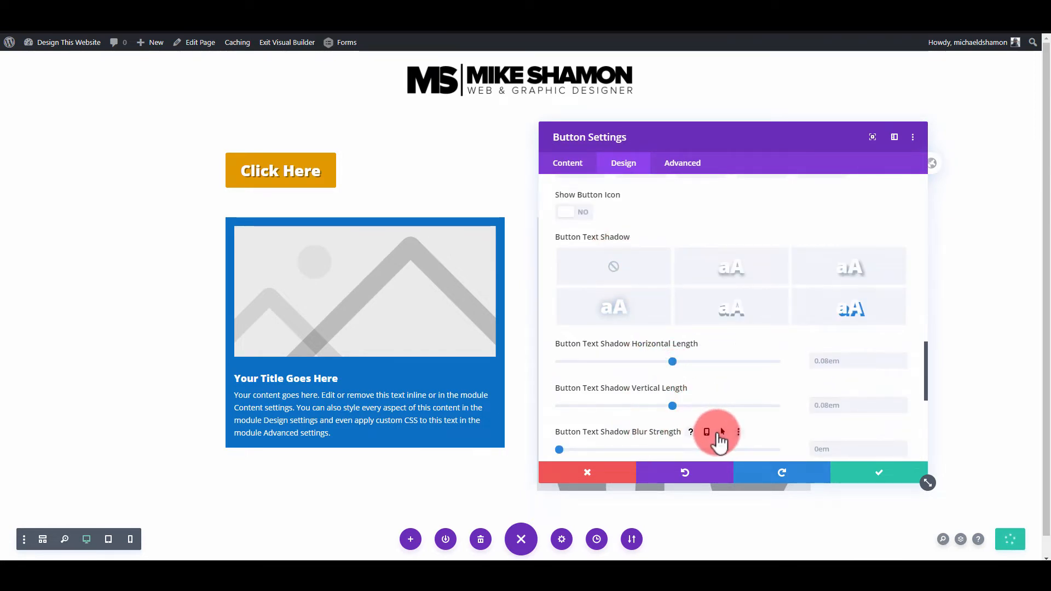
left_click(724, 433)
scroll(657, 416, "down", 2)
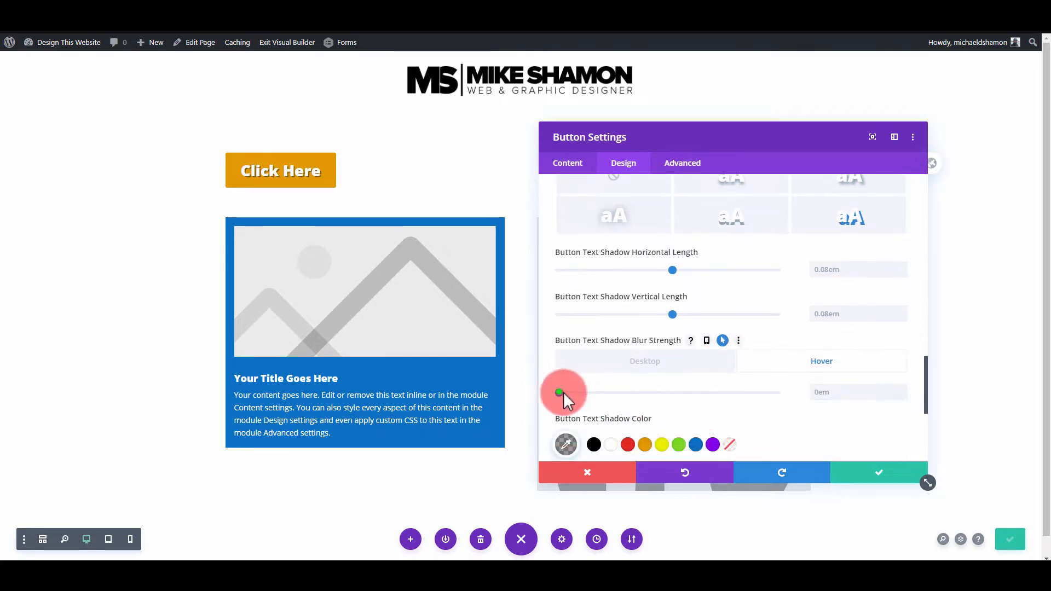
left_click_drag(563, 392, 635, 399)
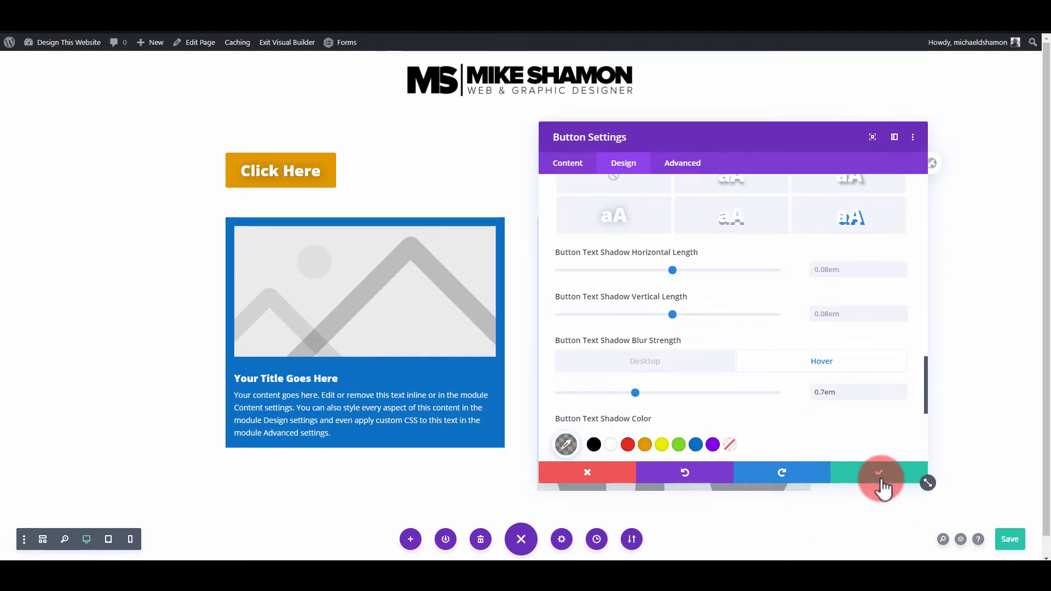
- Set the button's text shadow color to rgba(0,0,0,0.58) and apply the button settings
left_click(567, 445)
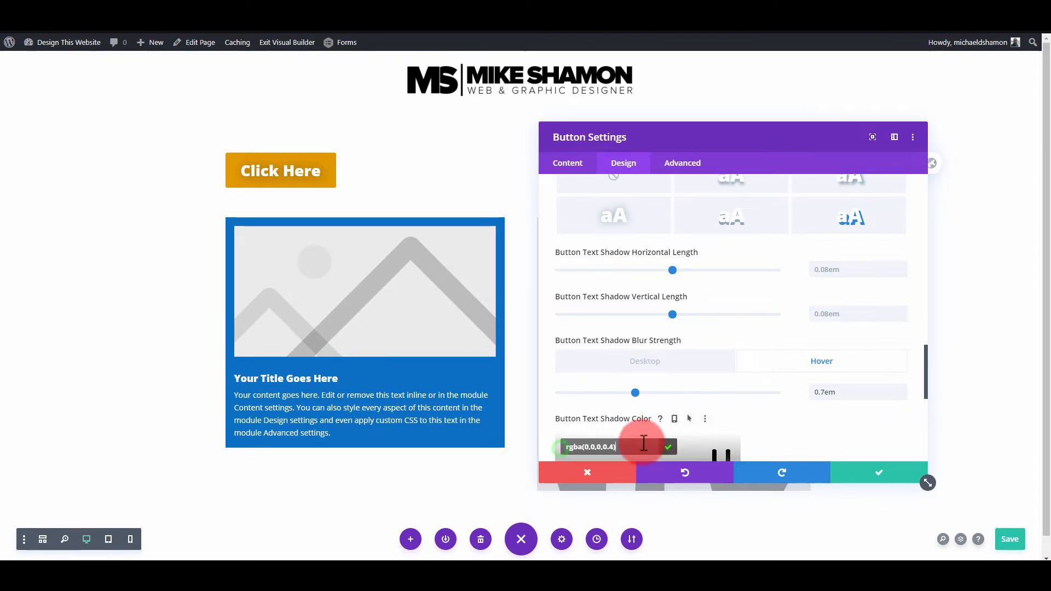
scroll(744, 421, "down", 2)
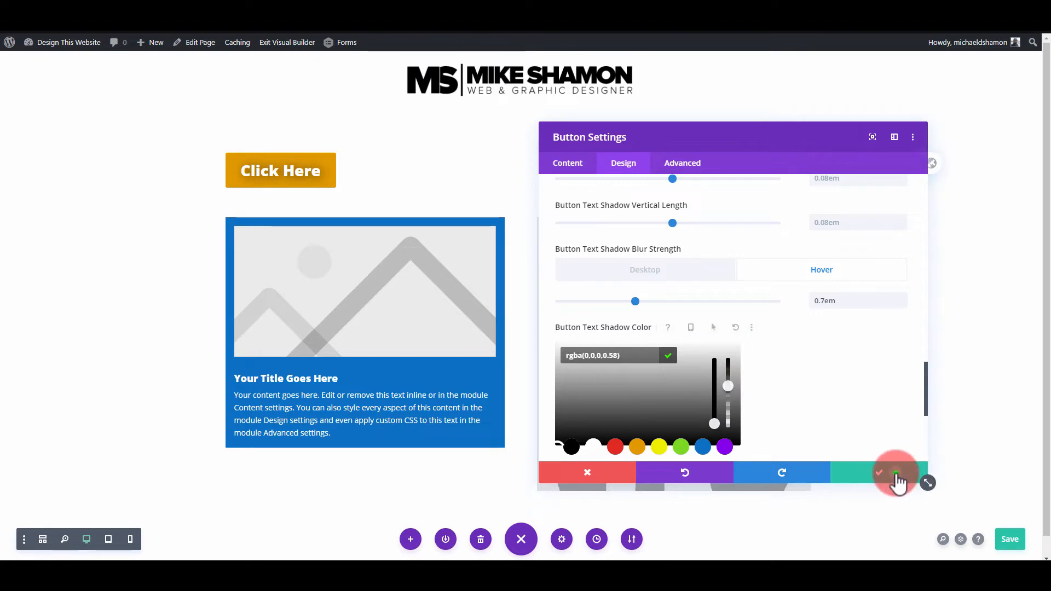
left_click(895, 474)
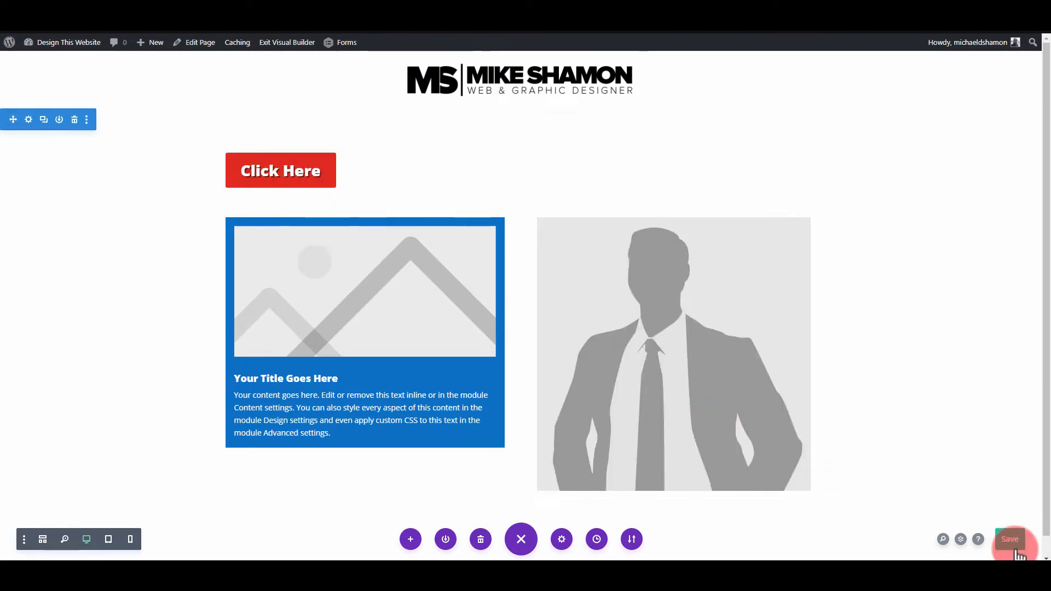
- Save the page and exit the Visual Builder to preview the button's hover effect on the live page
left_click(1010, 539)
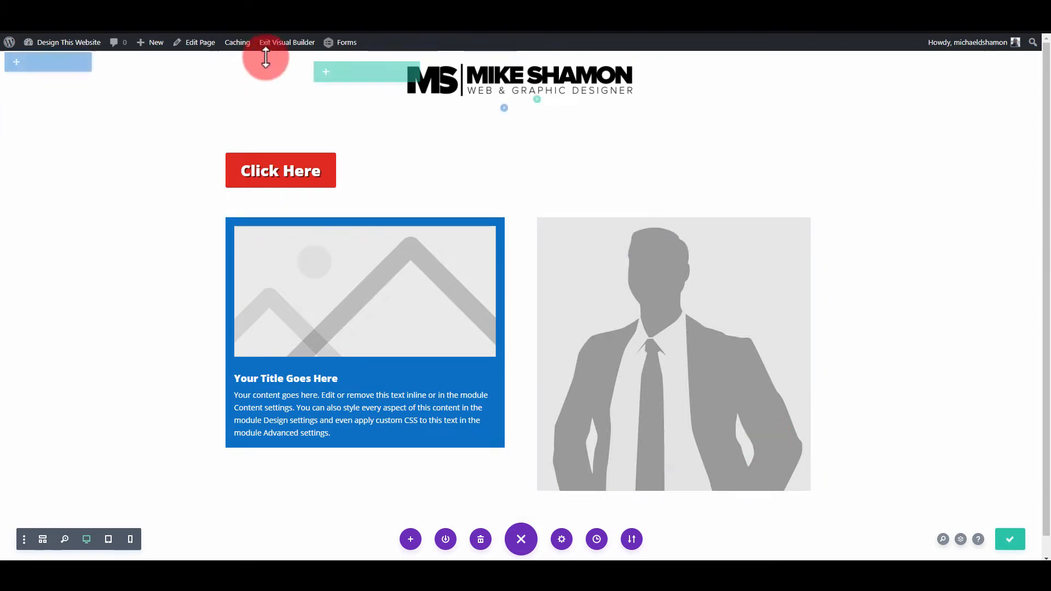
left_click(284, 42)
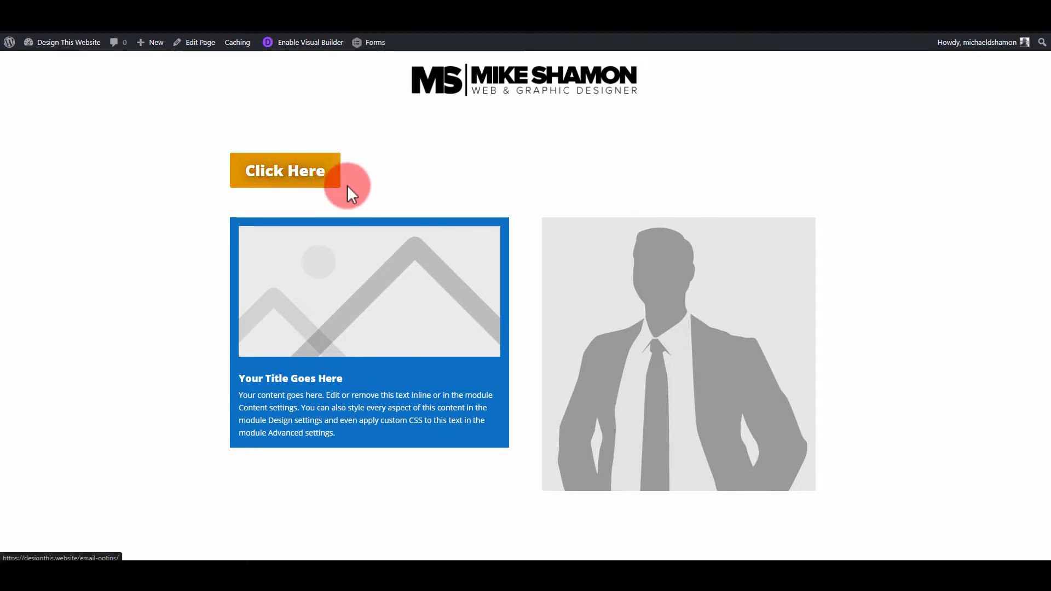
- Re-enable the Visual Builder and open the button styling options in the Click Here button's design settings
left_click(314, 43)
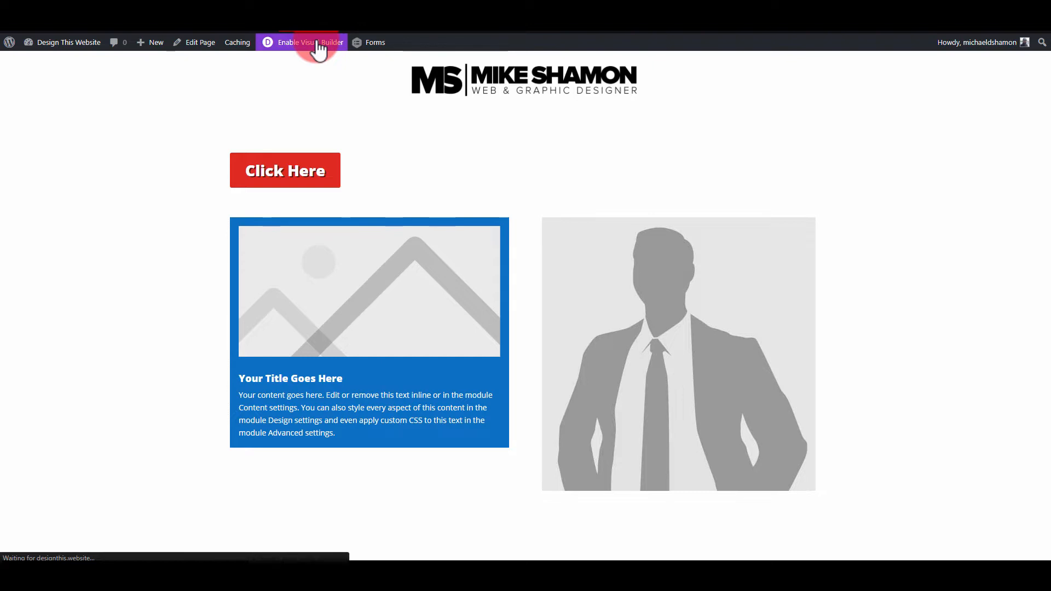
left_click(500, 158)
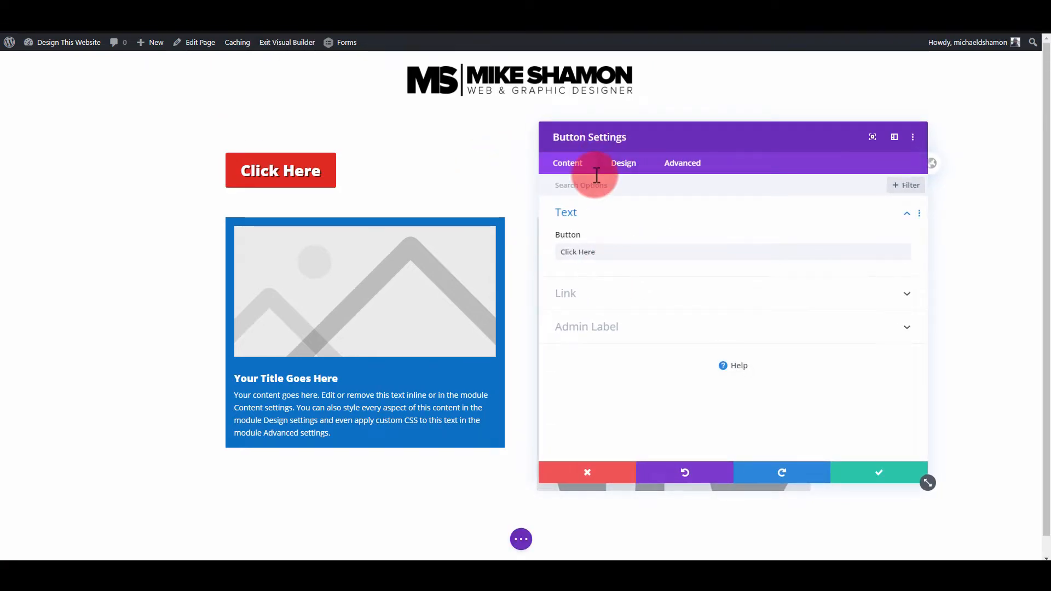
left_click(616, 167)
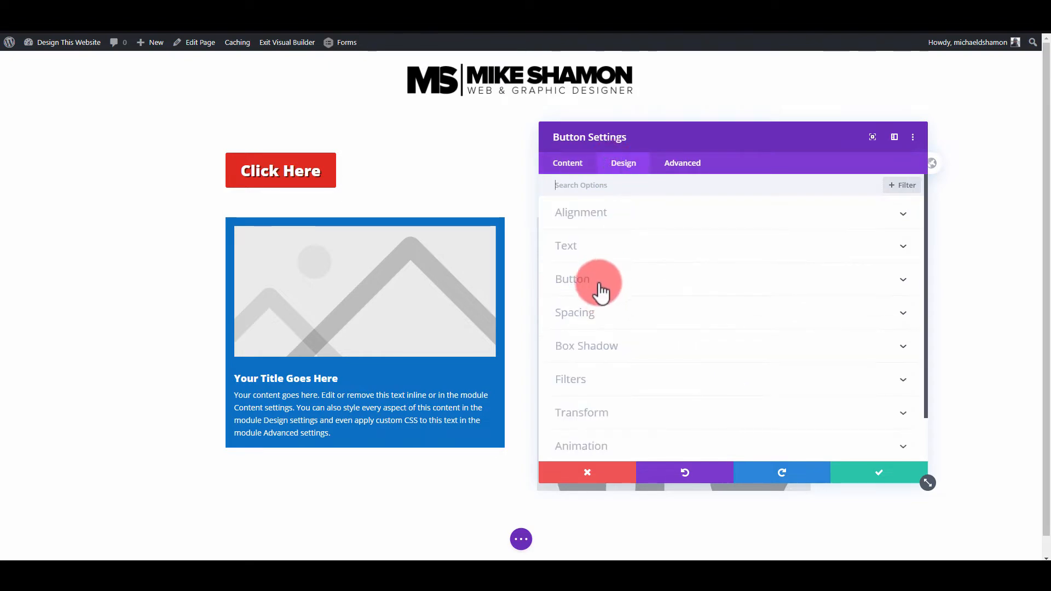
left_click(589, 296)
- Show a right-arrow icon on the Click Here button and set the icon placement to Left
scroll(615, 313, "down", 5)
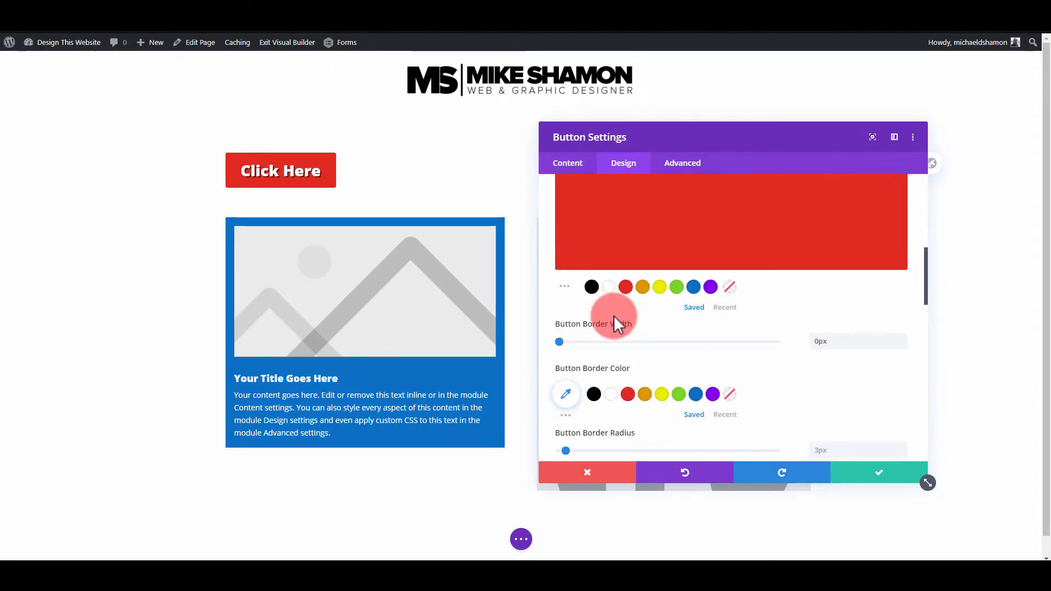
scroll(597, 339, "down", 5)
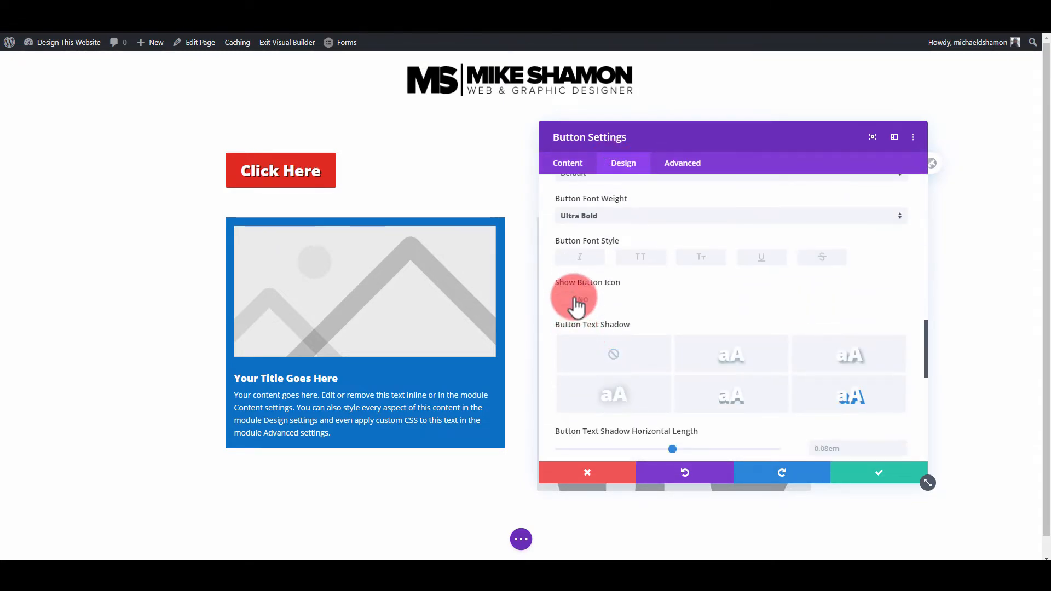
left_click(571, 299)
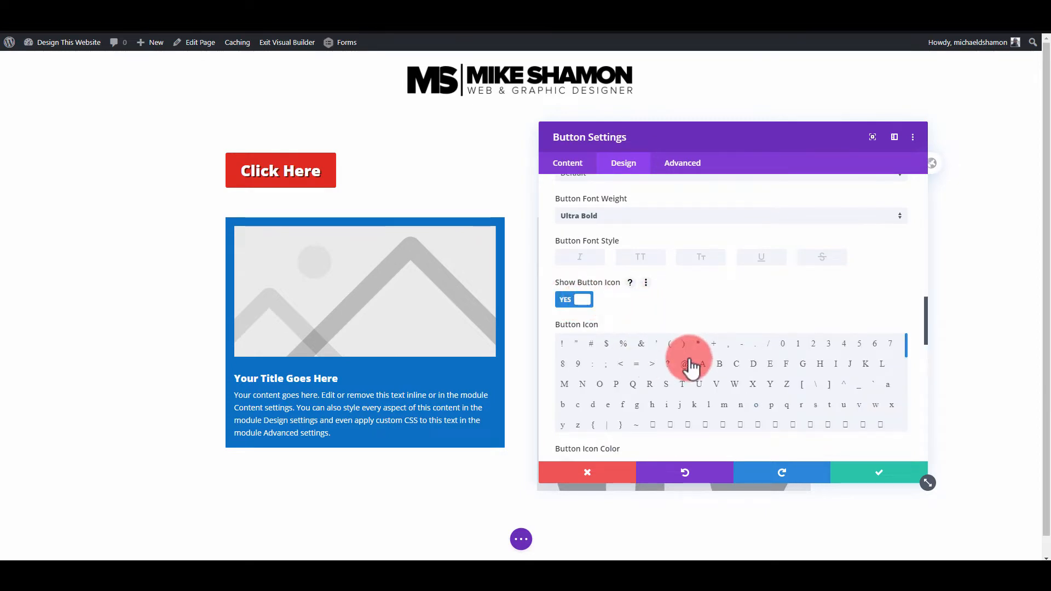
scroll(767, 378, "up", 4)
scroll(777, 378, "down", 5)
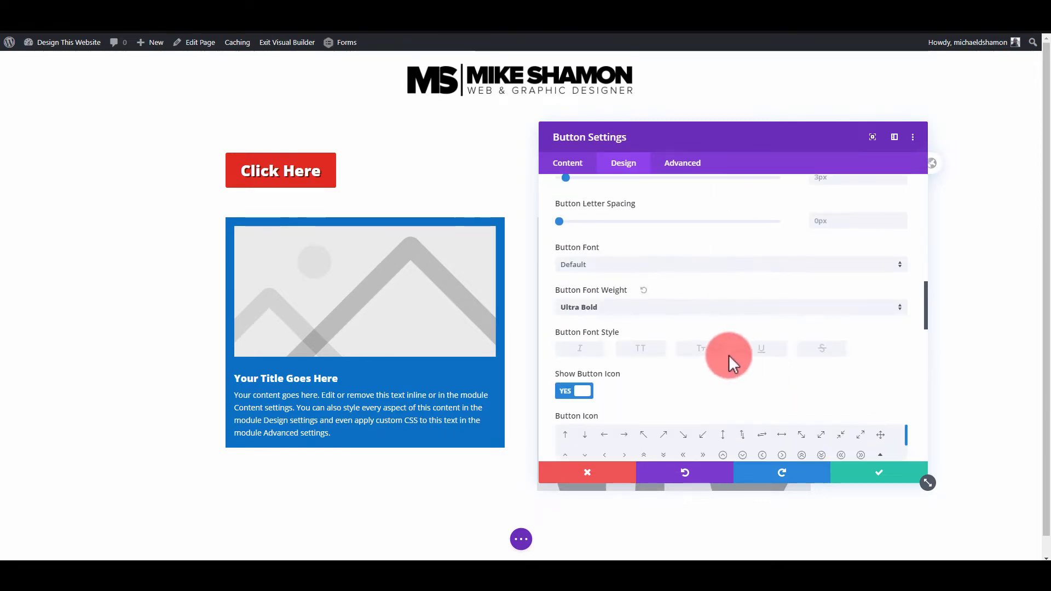
left_click(625, 252)
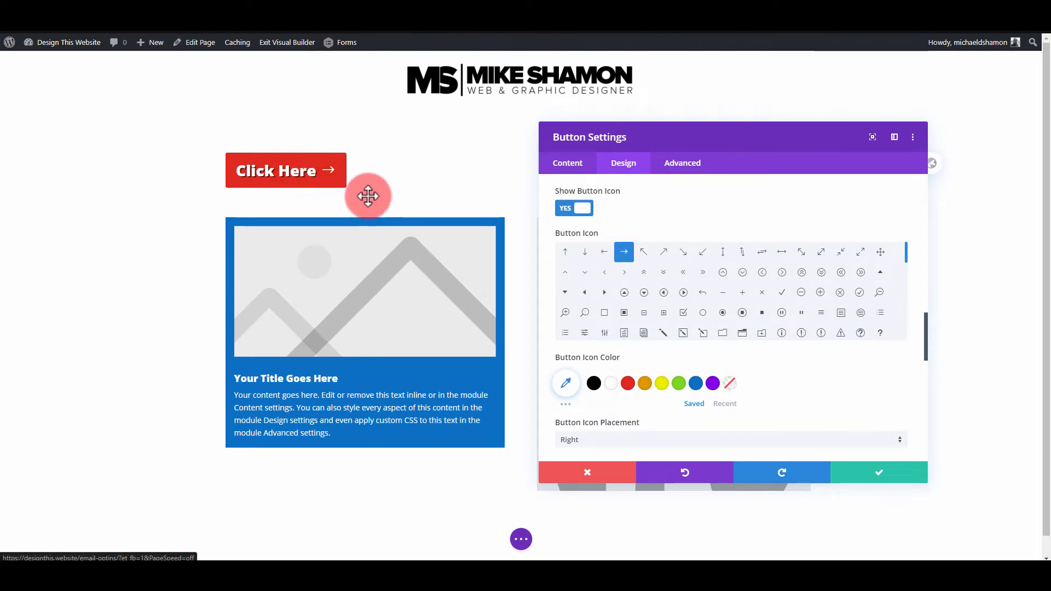
left_click(615, 452)
left_click(594, 470)
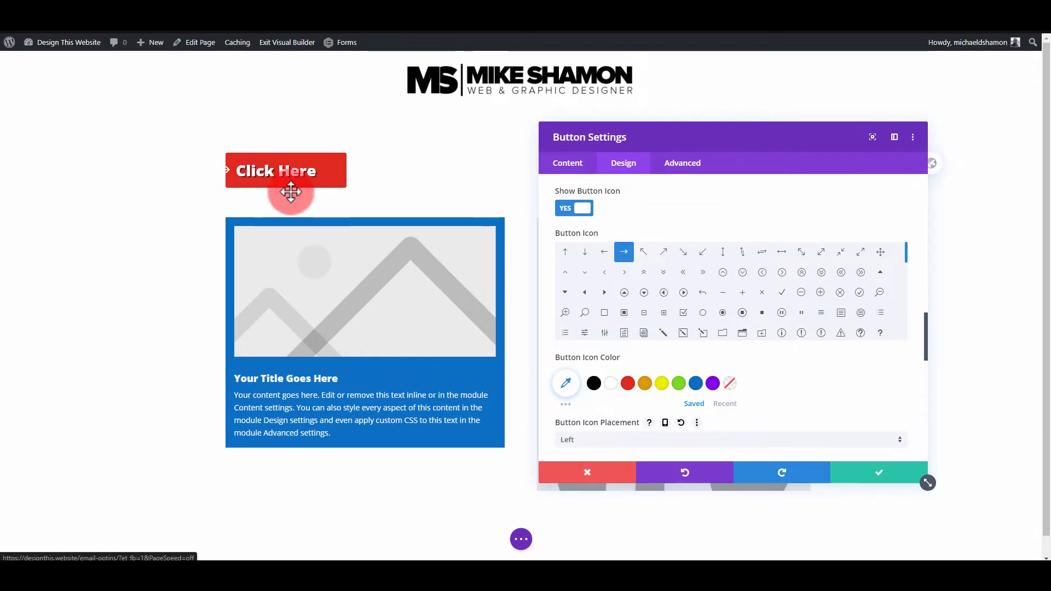
- Turn off the icon on the Click Here button and apply the button settings
left_click(574, 226)
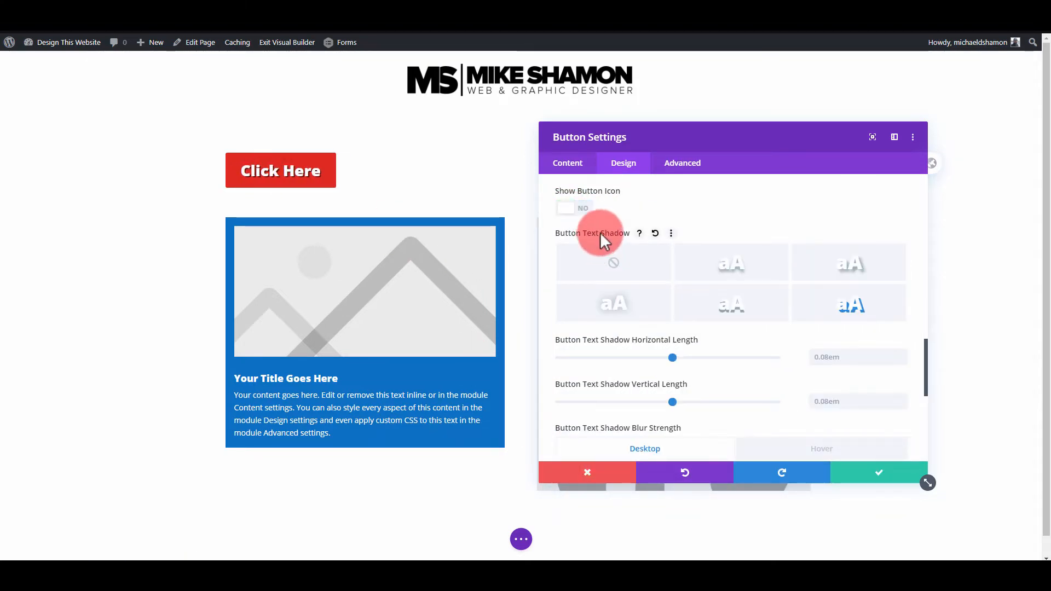
left_click(581, 208)
left_click(585, 208)
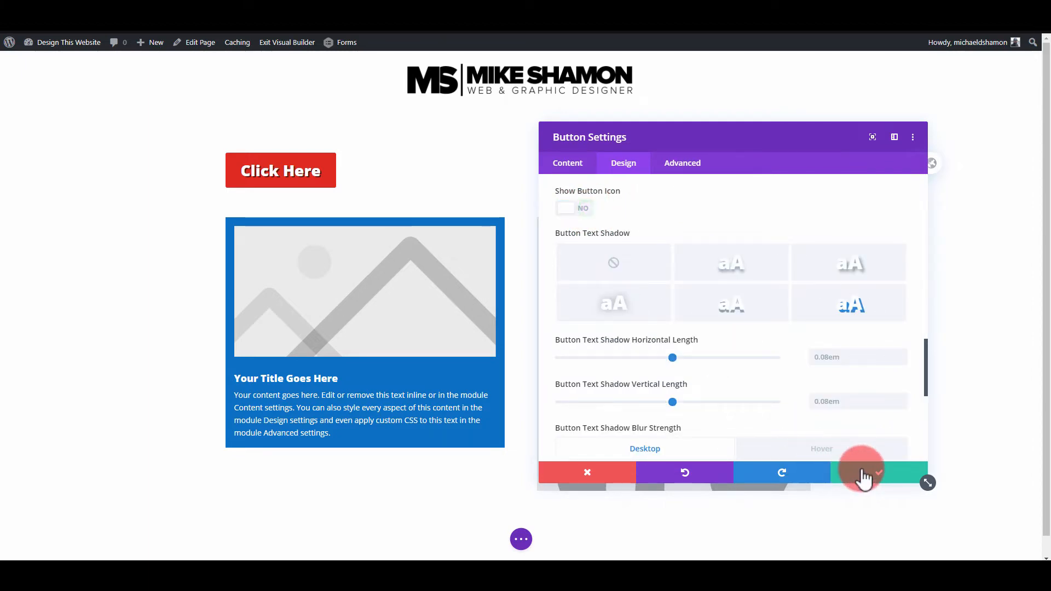
scroll(712, 383, "down", 5)
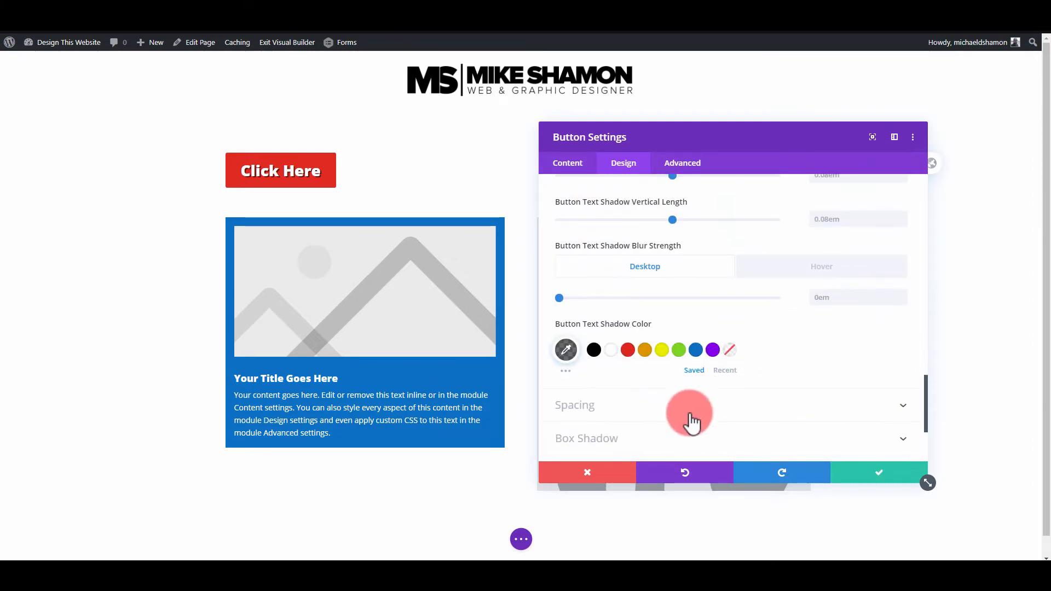
scroll(687, 405, "down", 4)
left_click(893, 474)
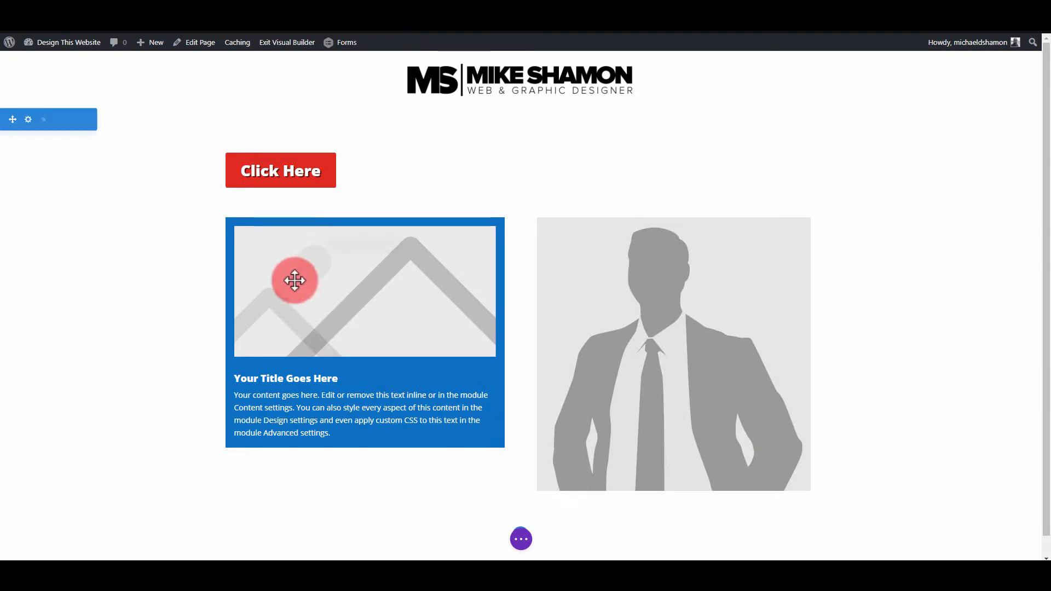
- Try grey, teal and white (#ffffff) as the blurb module's default background color
mouse_move(312, 241)
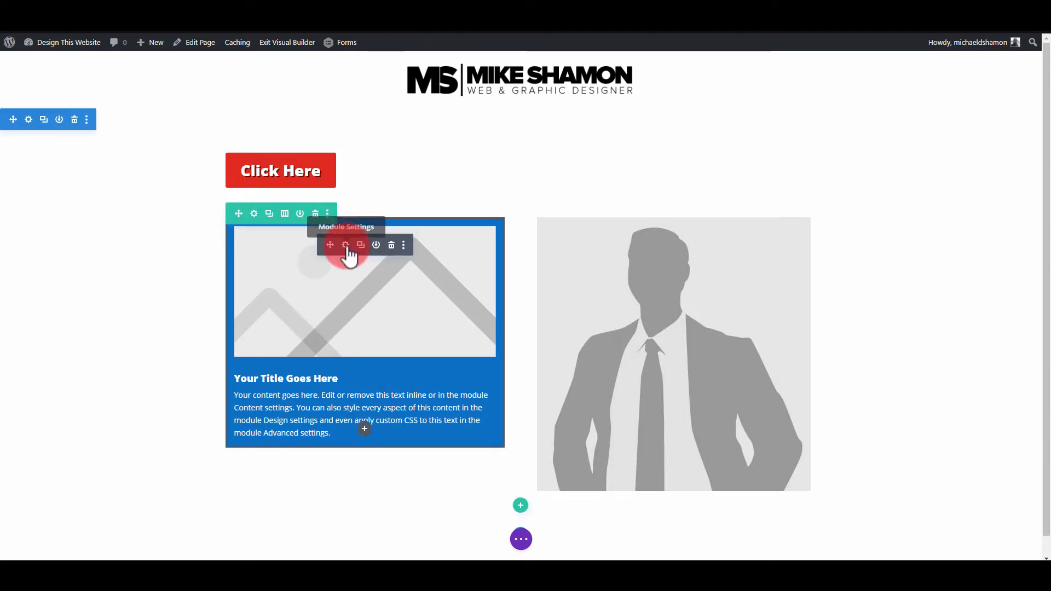
left_click(347, 246)
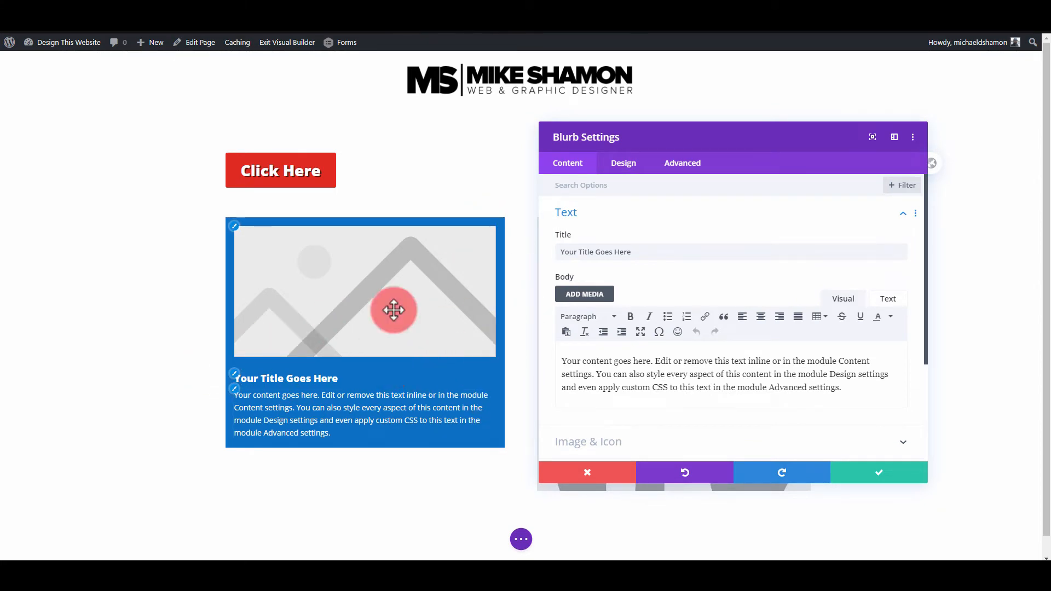
left_click(629, 215)
left_click(689, 310)
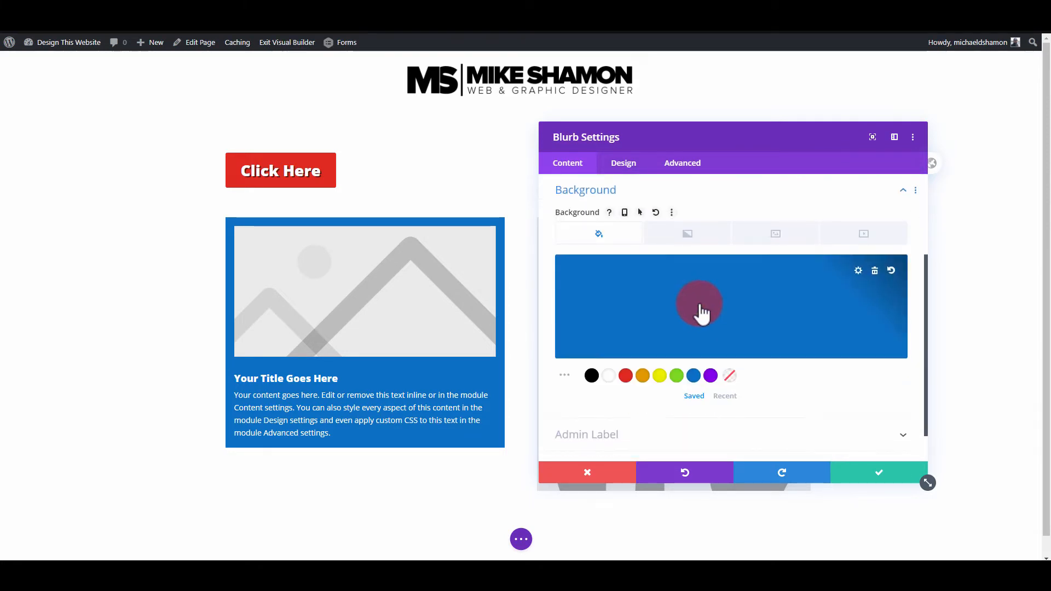
left_click(675, 301)
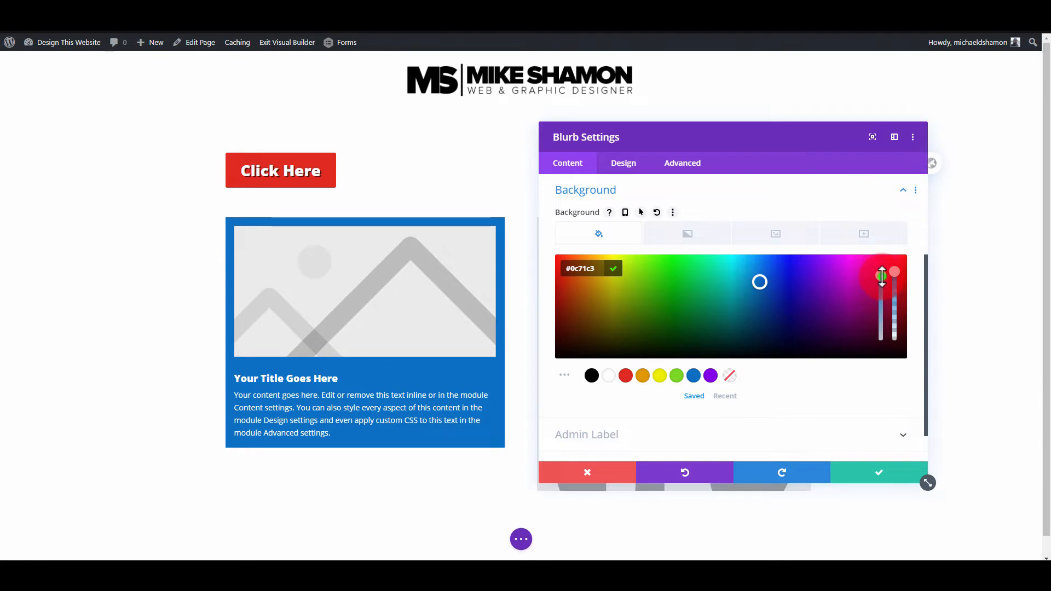
left_click_drag(886, 313, 884, 354)
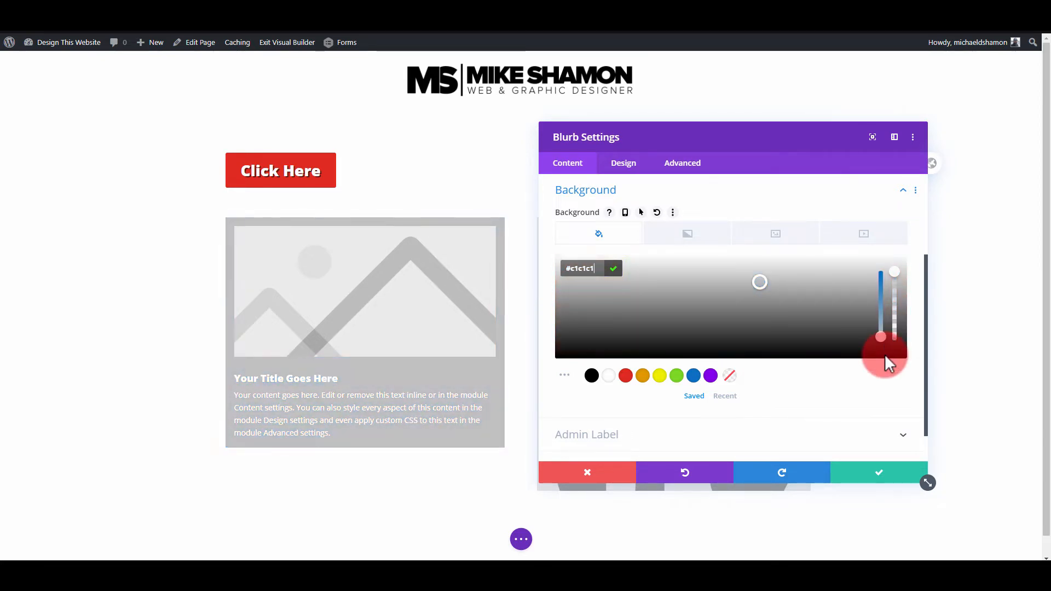
left_click_drag(880, 294, 878, 269)
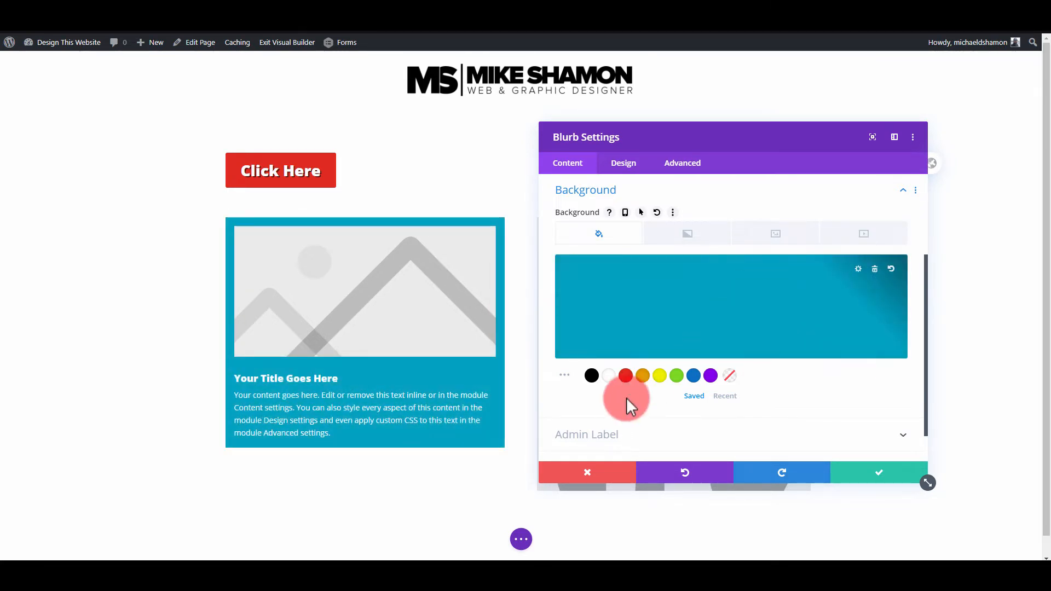
left_click(610, 378)
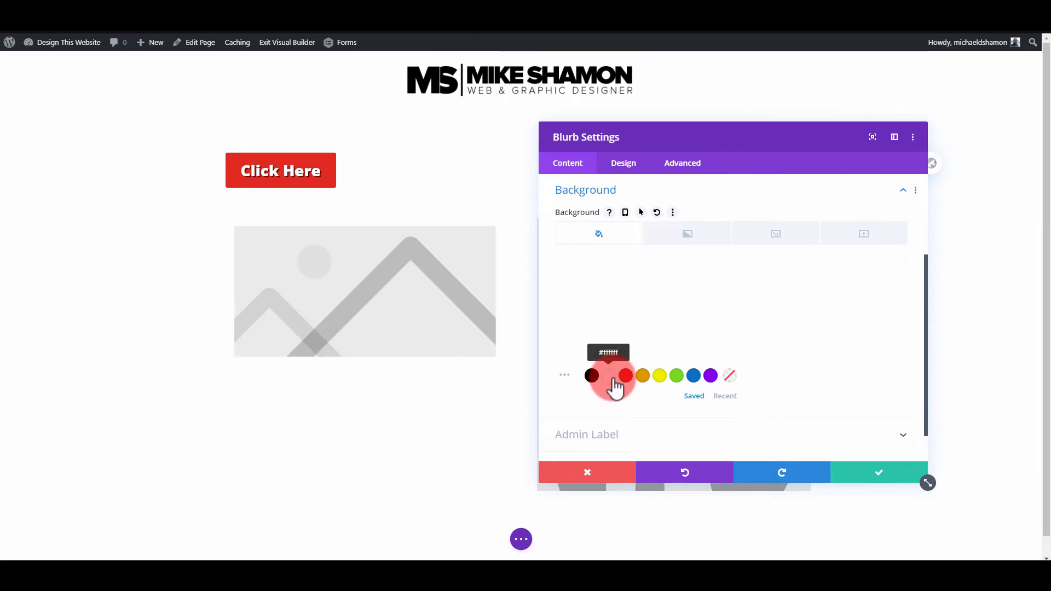
left_click(880, 474)
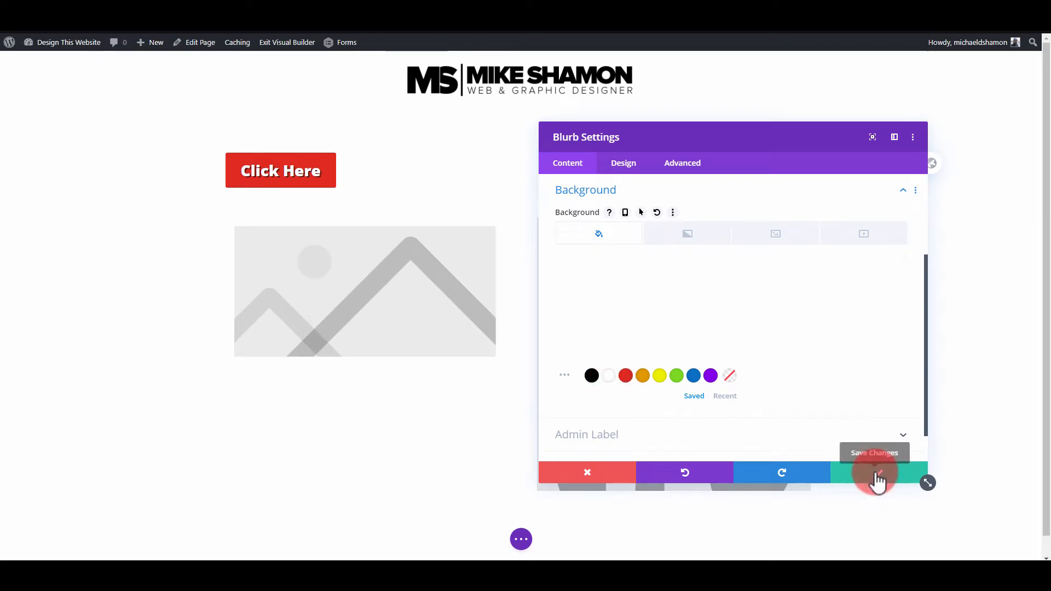
- Enable hover options for the blurb's background, view the hover state, and discard the blurb changes
scroll(612, 341, "down", 1)
scroll(618, 361, "up", 3)
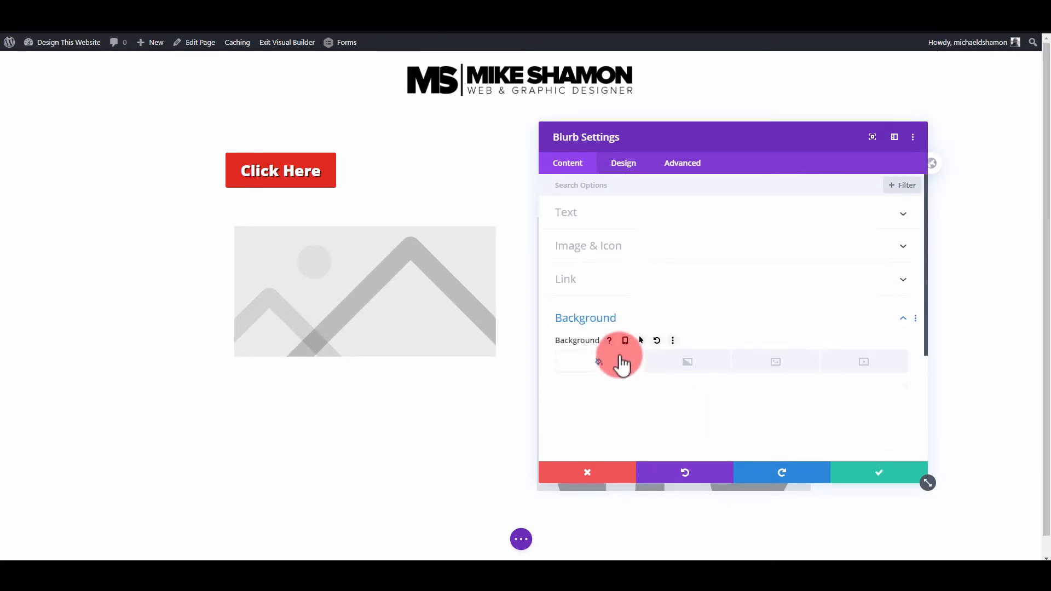
left_click(688, 363)
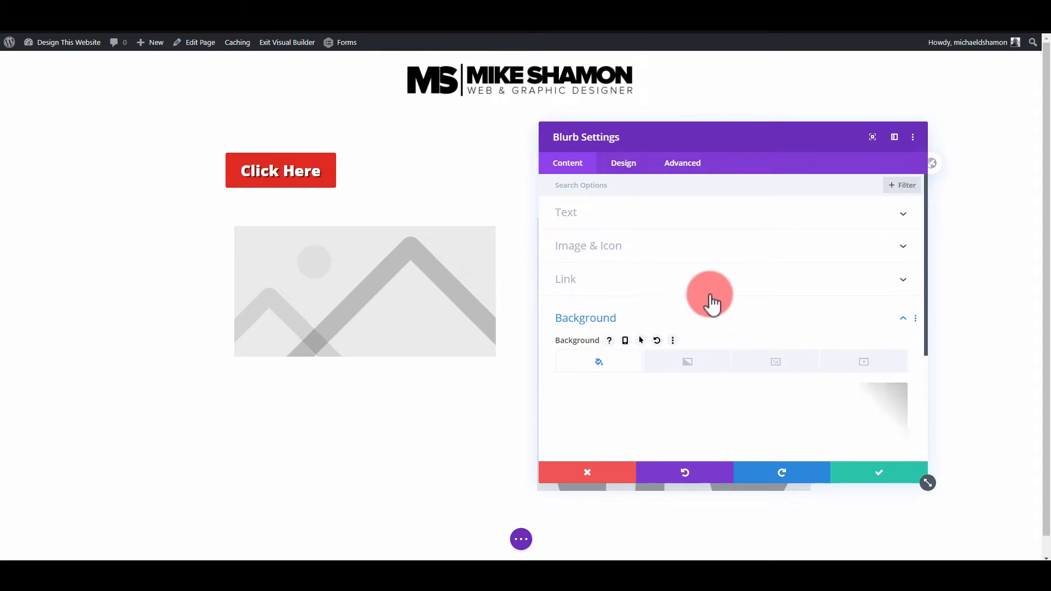
scroll(608, 431, "down", 3)
scroll(716, 347, "up", 2)
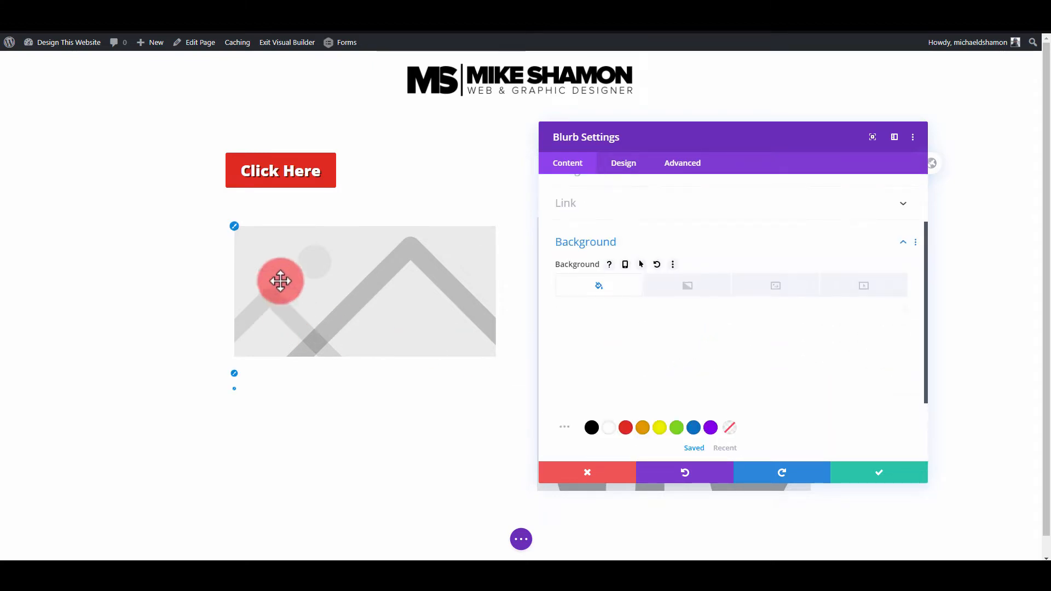
left_click(643, 266)
left_click(813, 290)
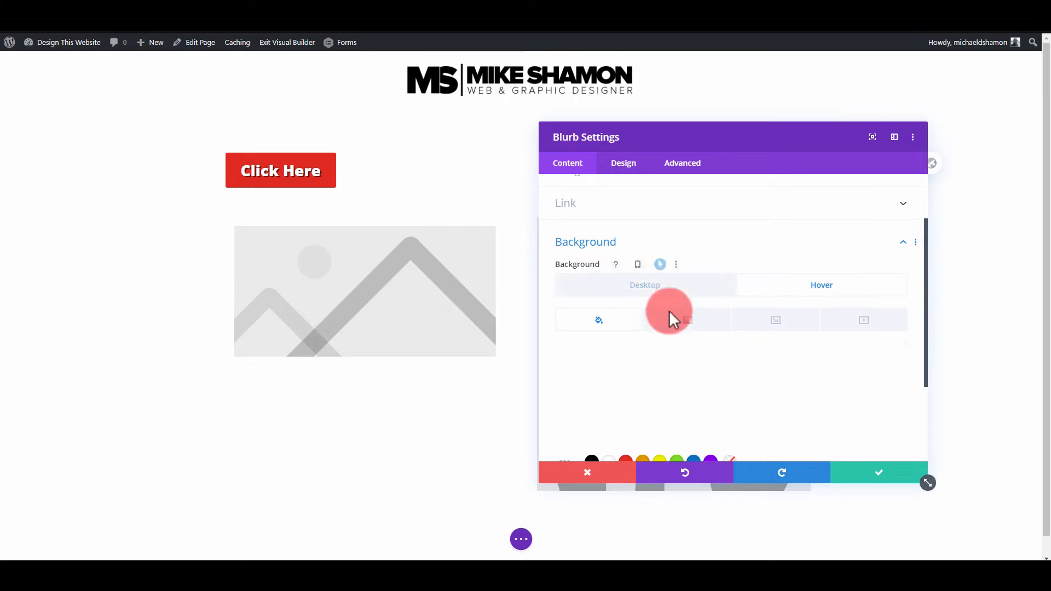
left_click(611, 482)
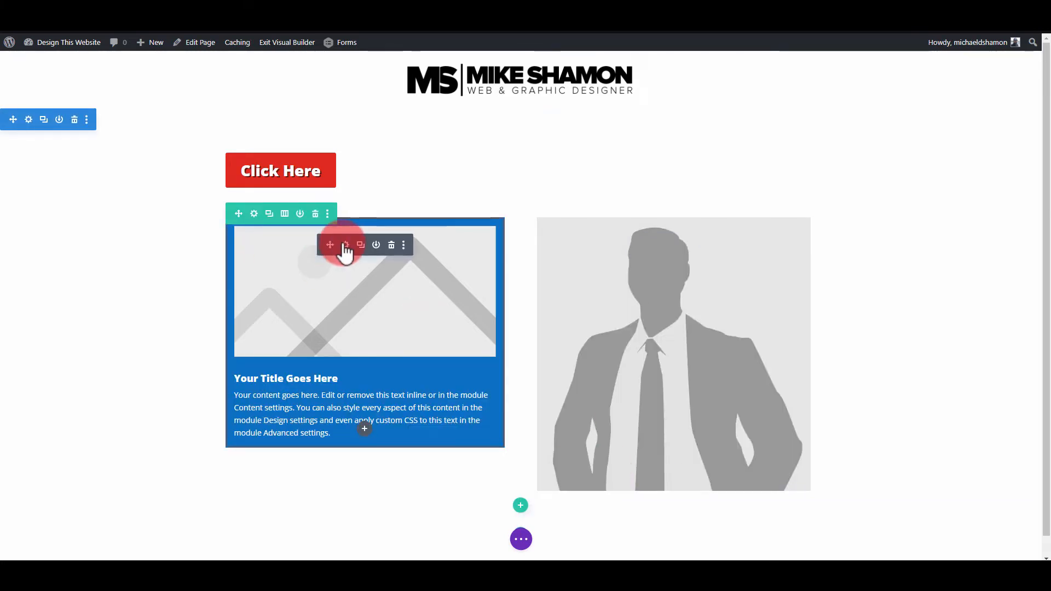
- Enable hover styling for the blurb's background, set its hover color to white, and apply the blurb settings
left_click(345, 246)
left_click(601, 211)
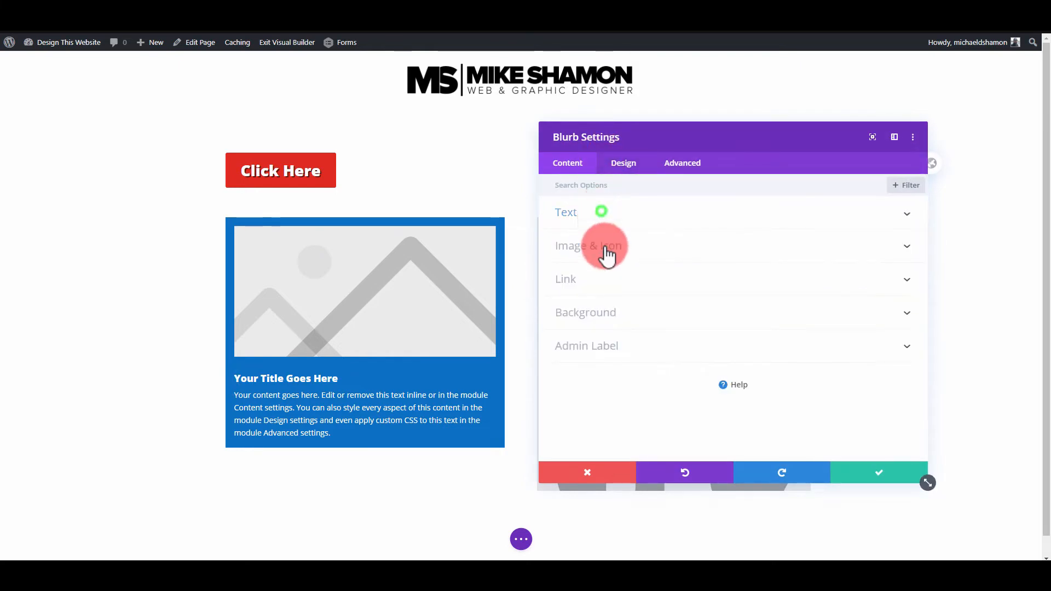
left_click(602, 316)
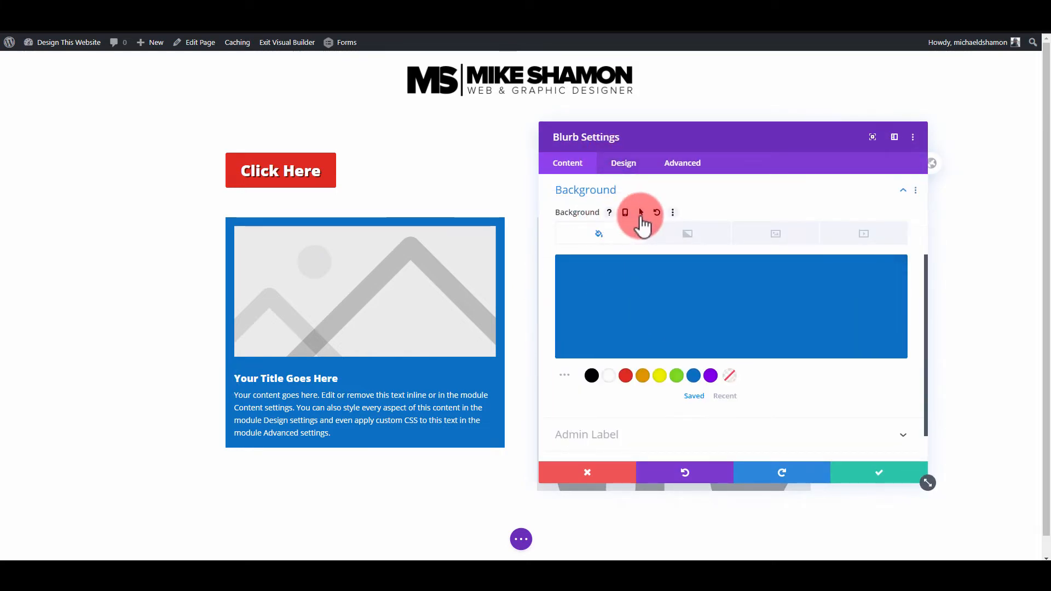
left_click(641, 213)
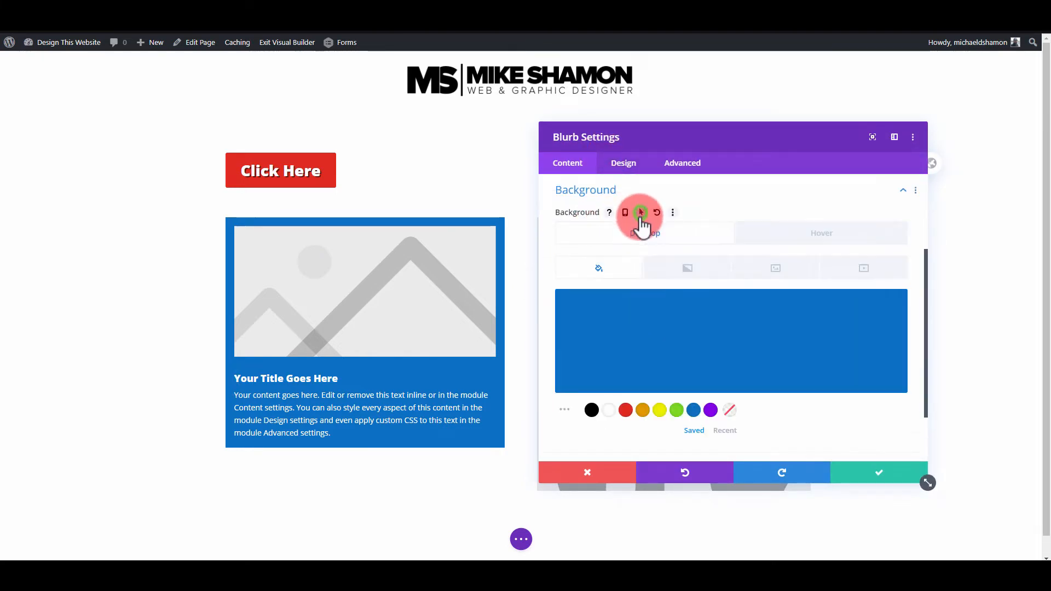
left_click(769, 239)
left_click(609, 412)
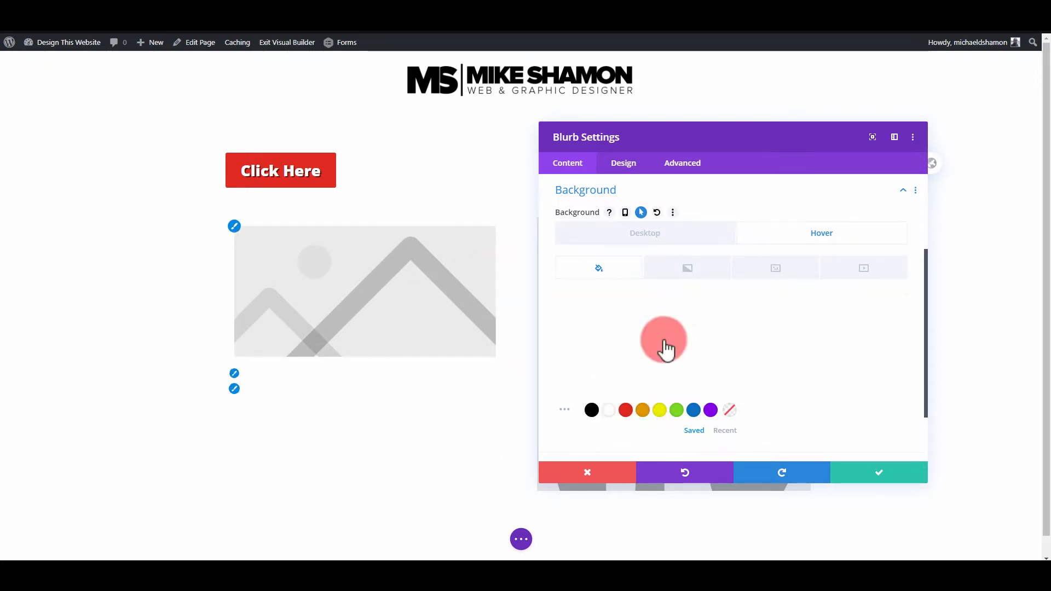
left_click(877, 473)
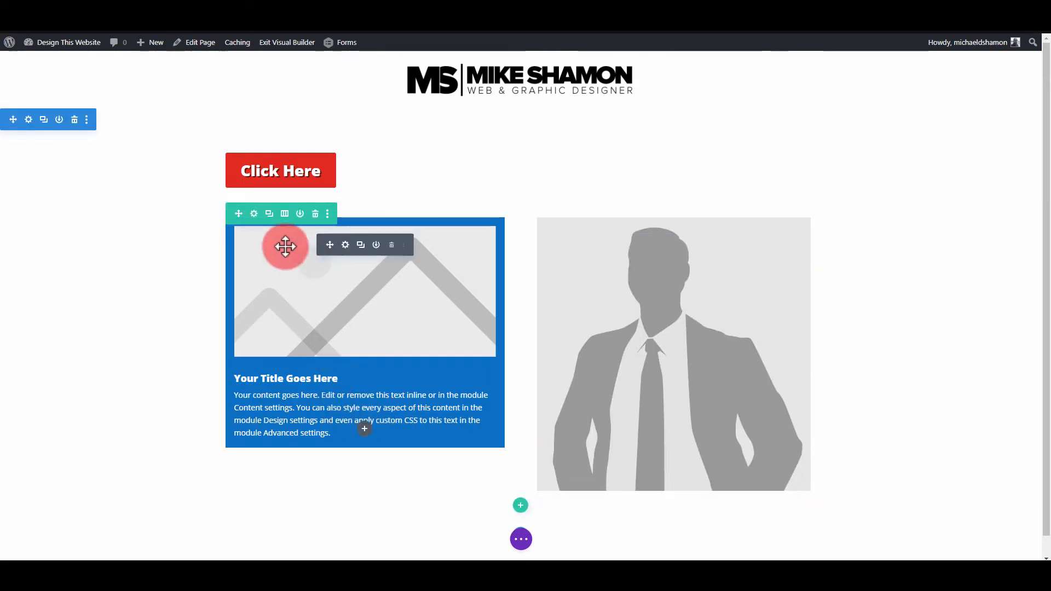
- Enable hover styling for the blurb's title text color, set the hover color to black, and apply the settings
left_click(349, 250)
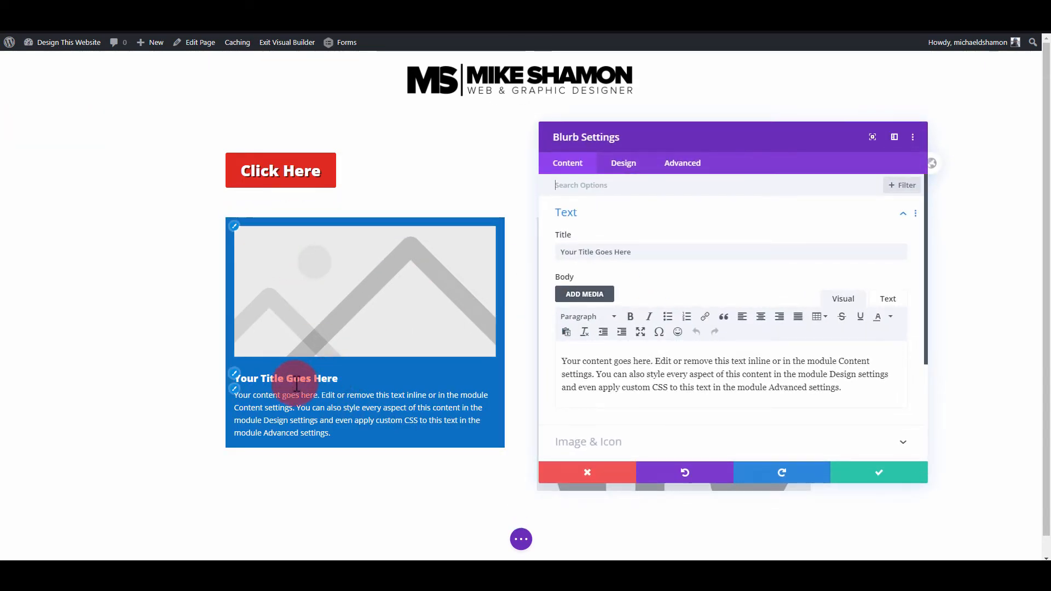
left_click(236, 378)
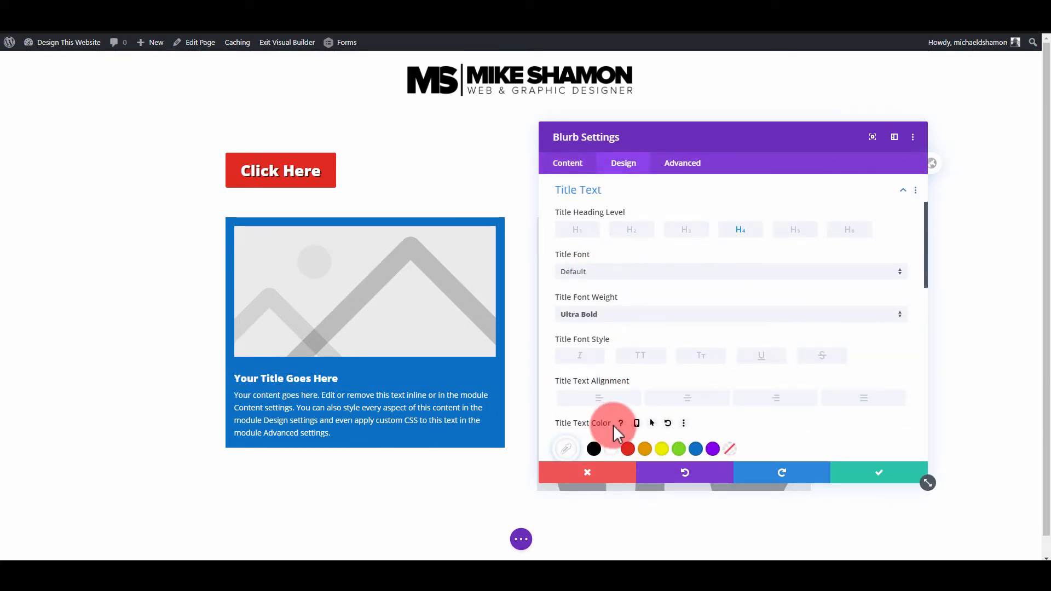
scroll(610, 425, "down", 2)
left_click(653, 333)
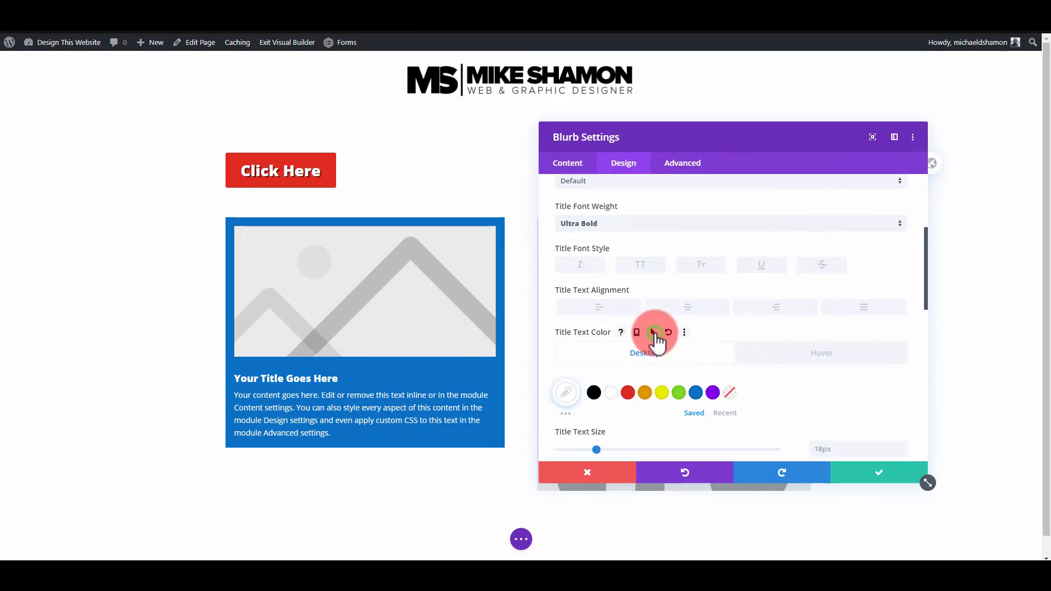
left_click(809, 371)
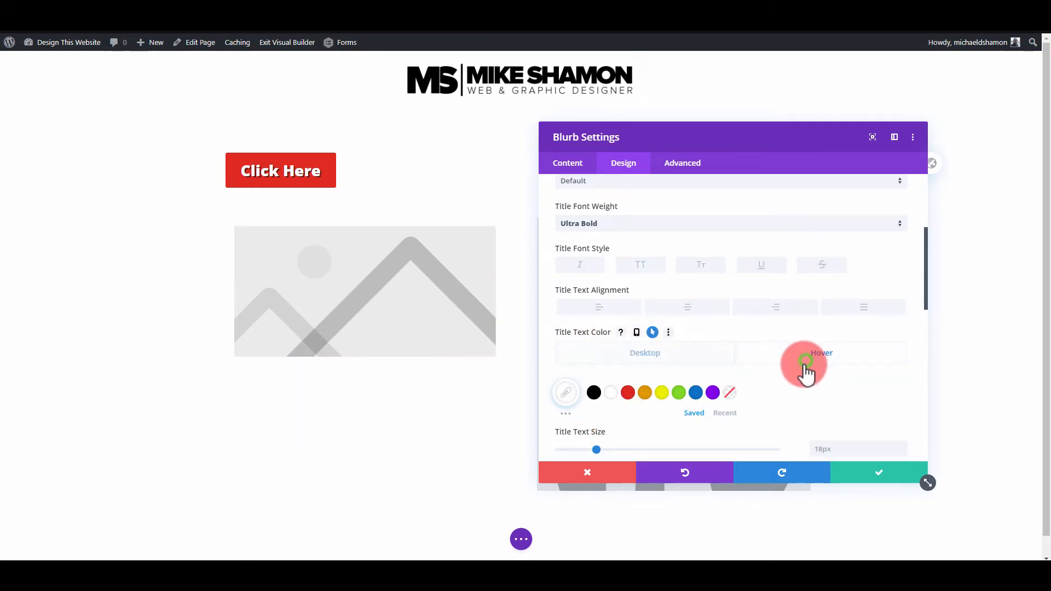
left_click(593, 392)
left_click(856, 470)
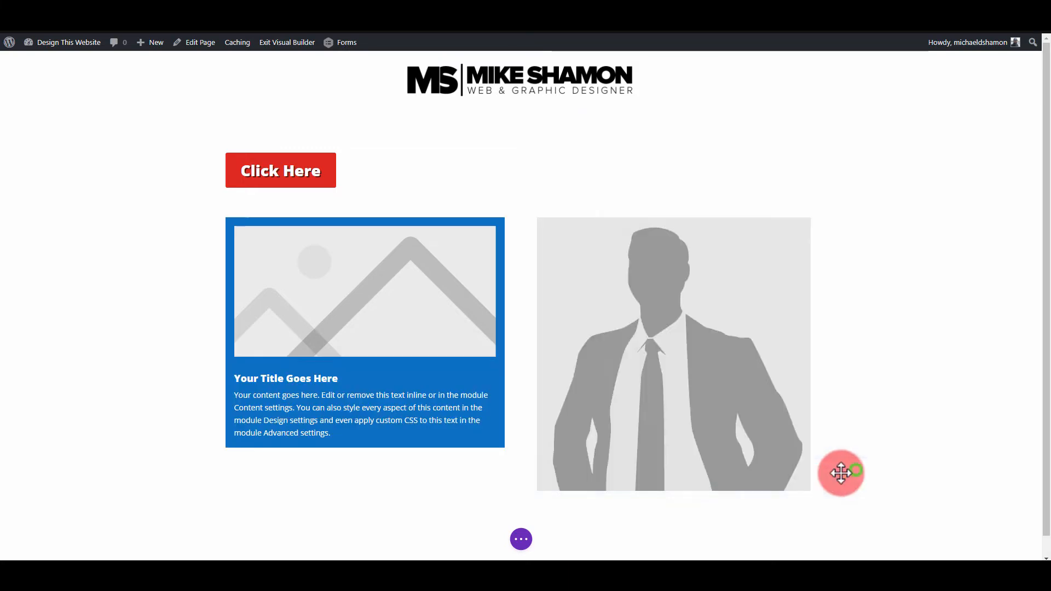
- Enable hover styling for the blurb's body text color, set the hover color to black (#000000), and apply the settings
left_click(346, 245)
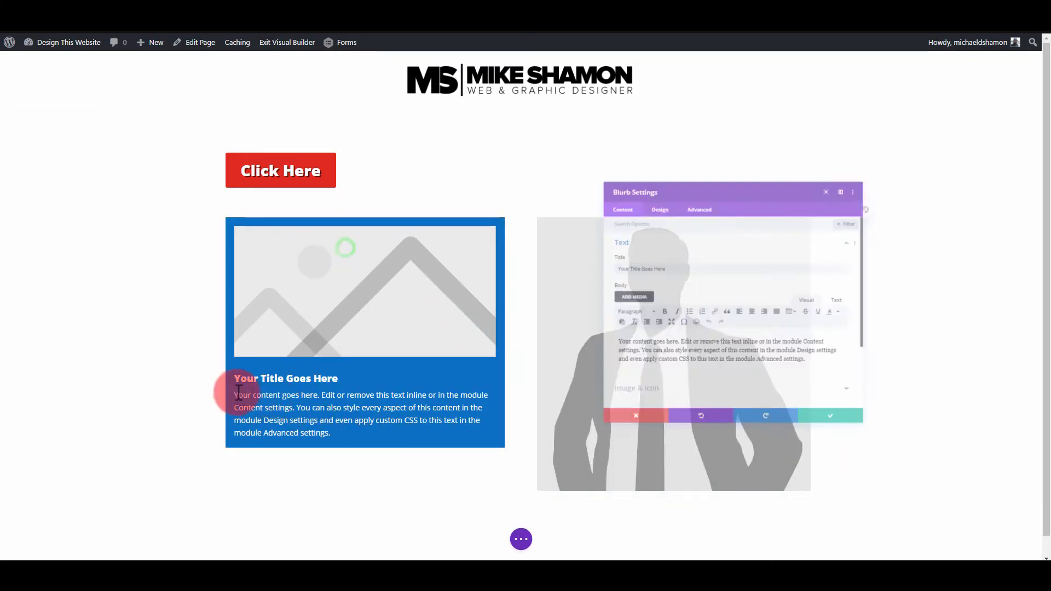
left_click(624, 163)
left_click(602, 294)
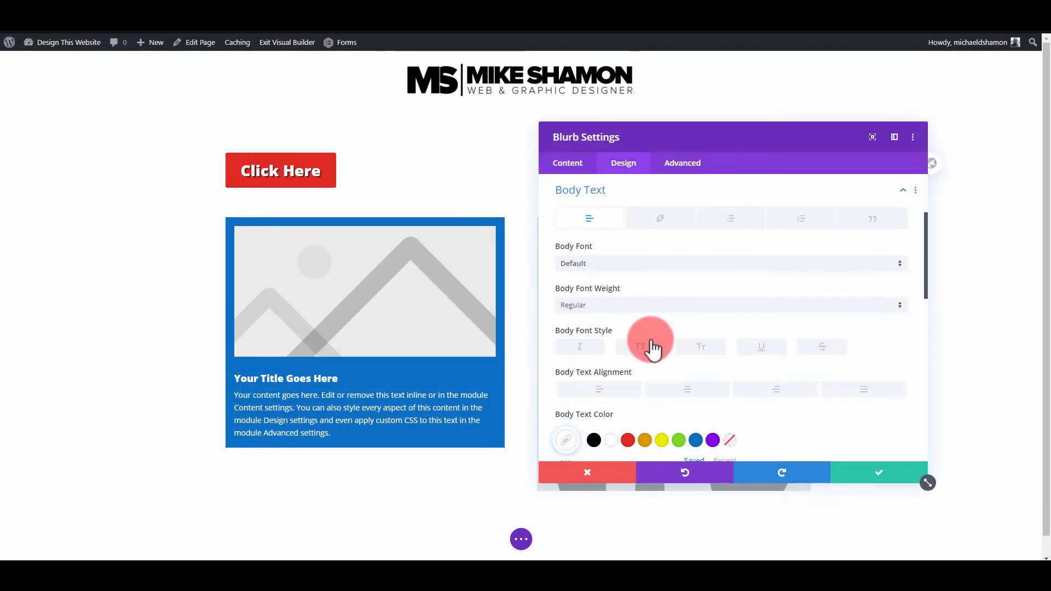
scroll(639, 370, "down", 3)
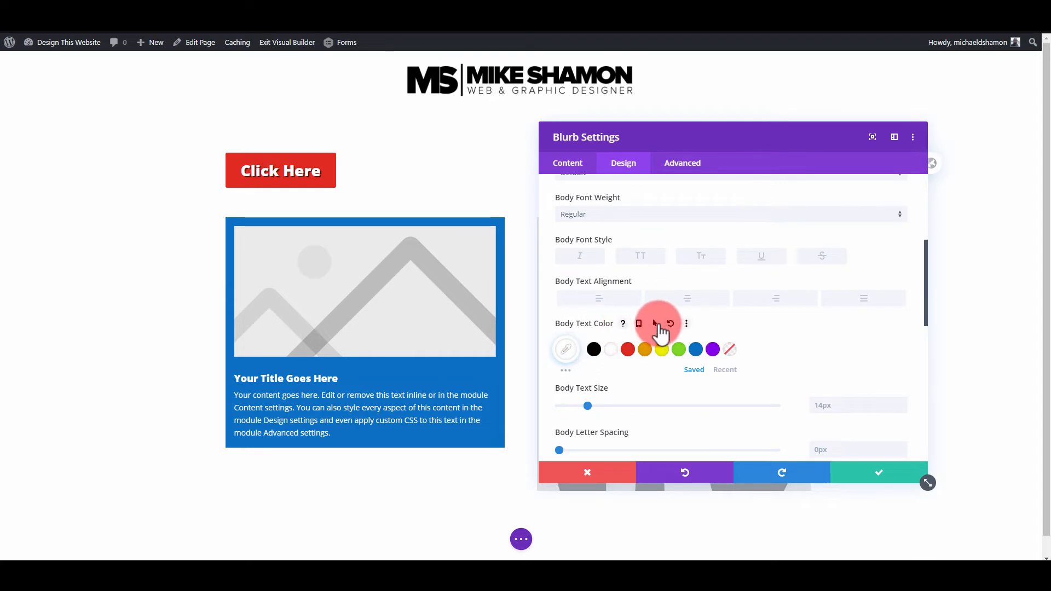
left_click(656, 325)
left_click(777, 342)
left_click(594, 384)
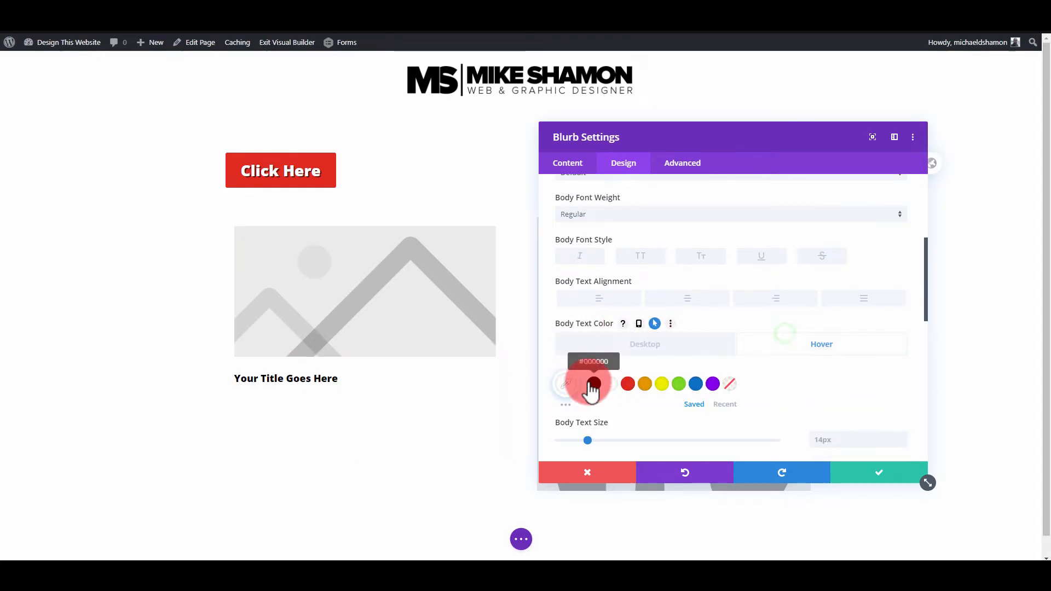
left_click(596, 385)
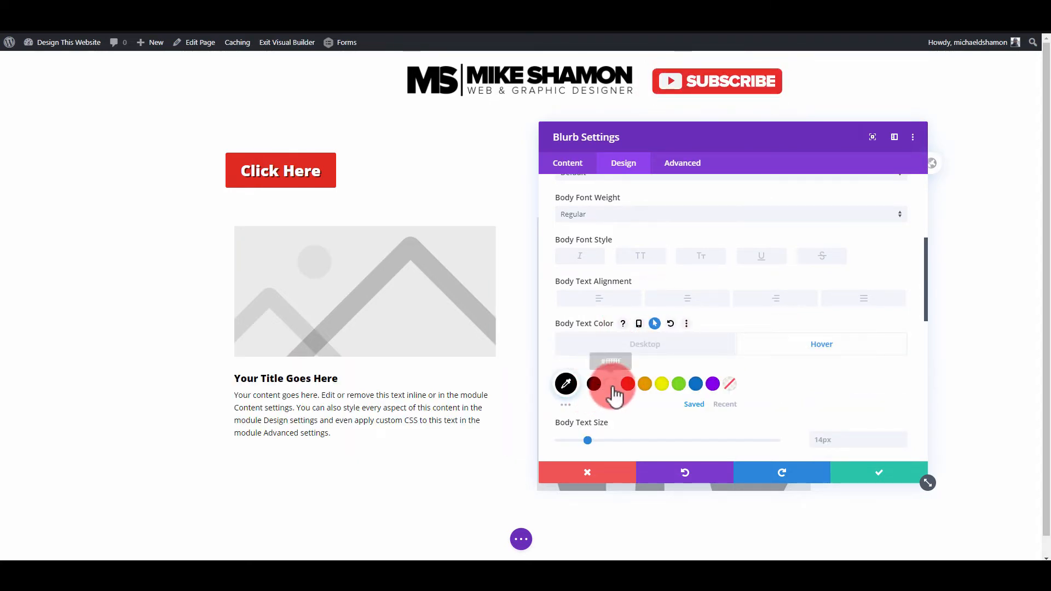
left_click(869, 474)
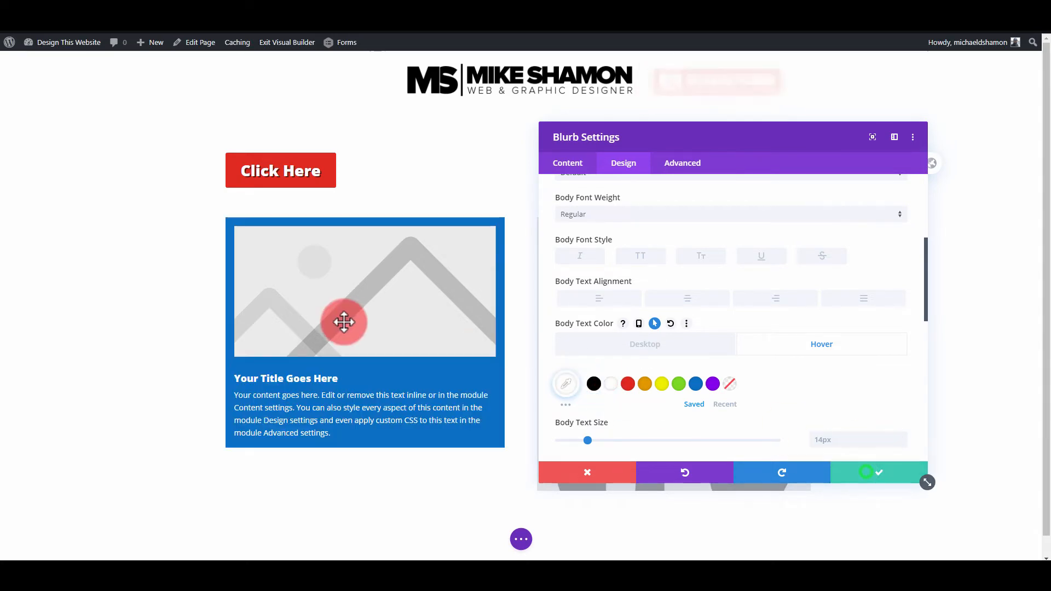
- Enable hover styling for the border width of the blurb's image and set the hover width to 8px
left_click(345, 244)
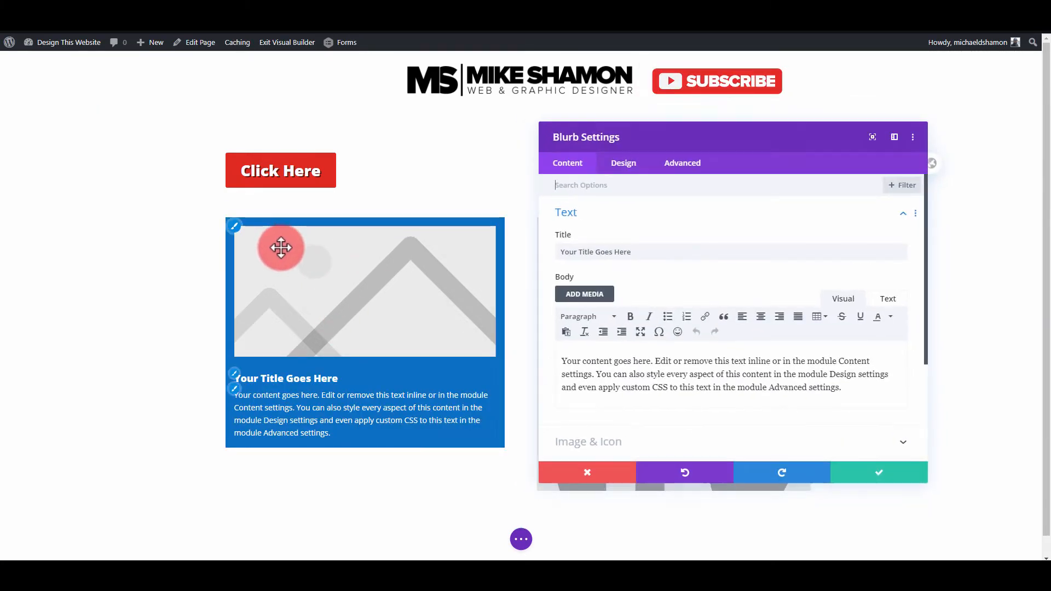
left_click(417, 270)
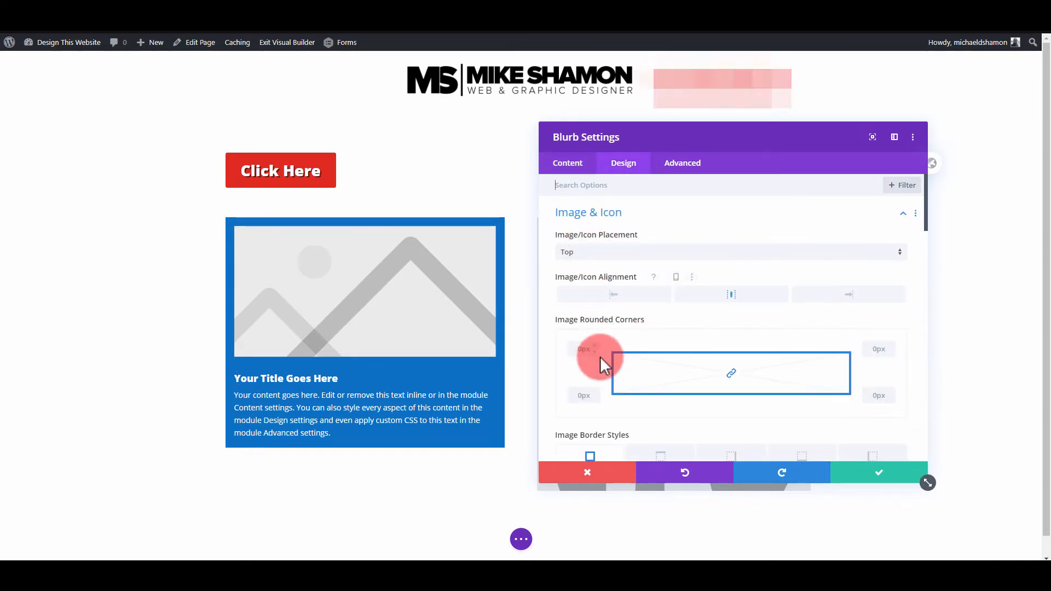
scroll(600, 357, "down", 5)
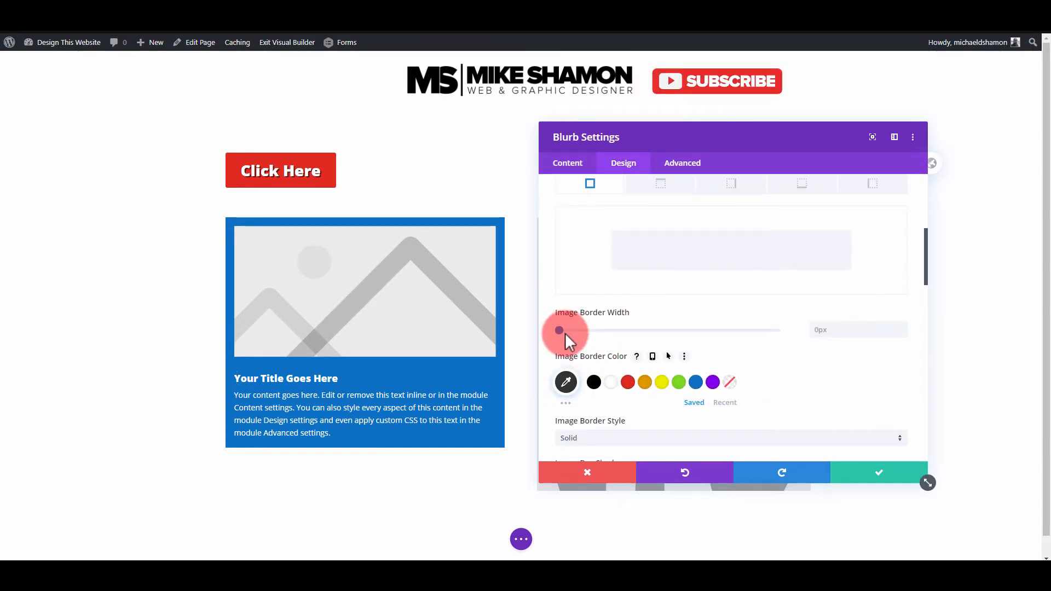
scroll(573, 351, "up", 2)
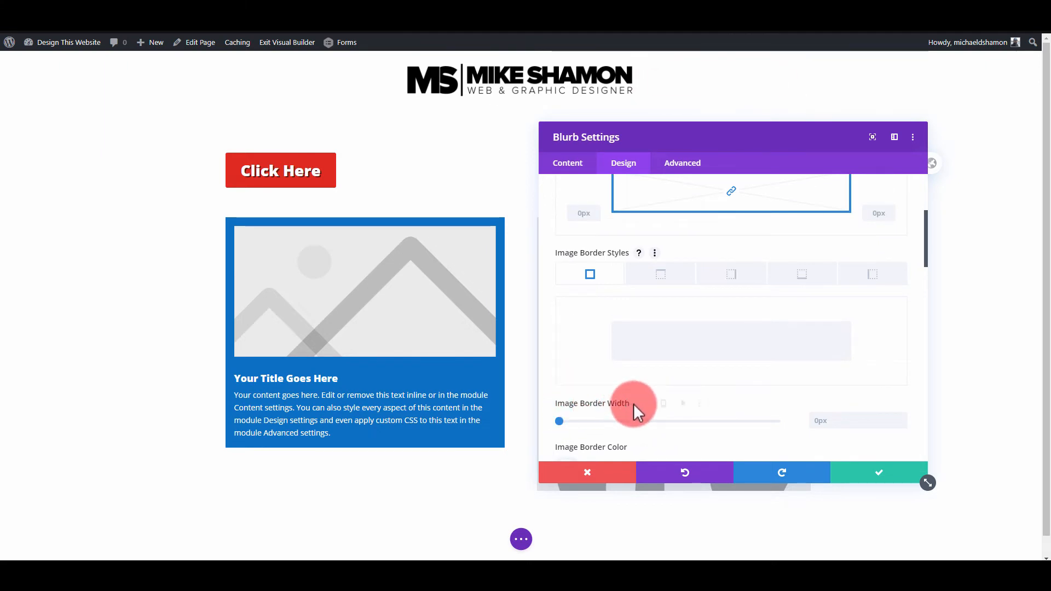
left_click(672, 405)
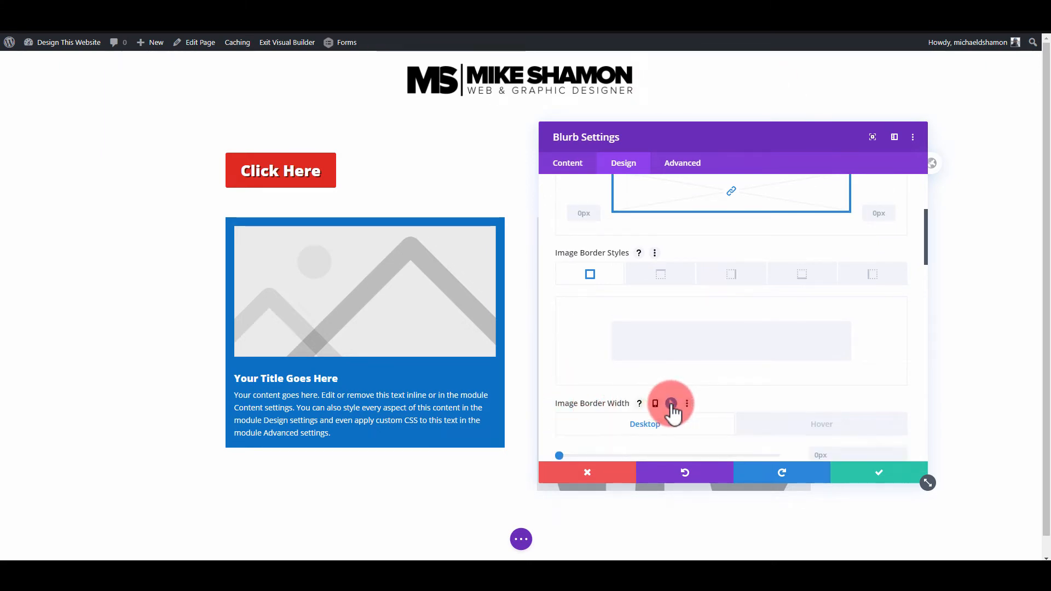
left_click(788, 425)
scroll(710, 421, "down", 2)
left_click_drag(559, 365, 593, 364)
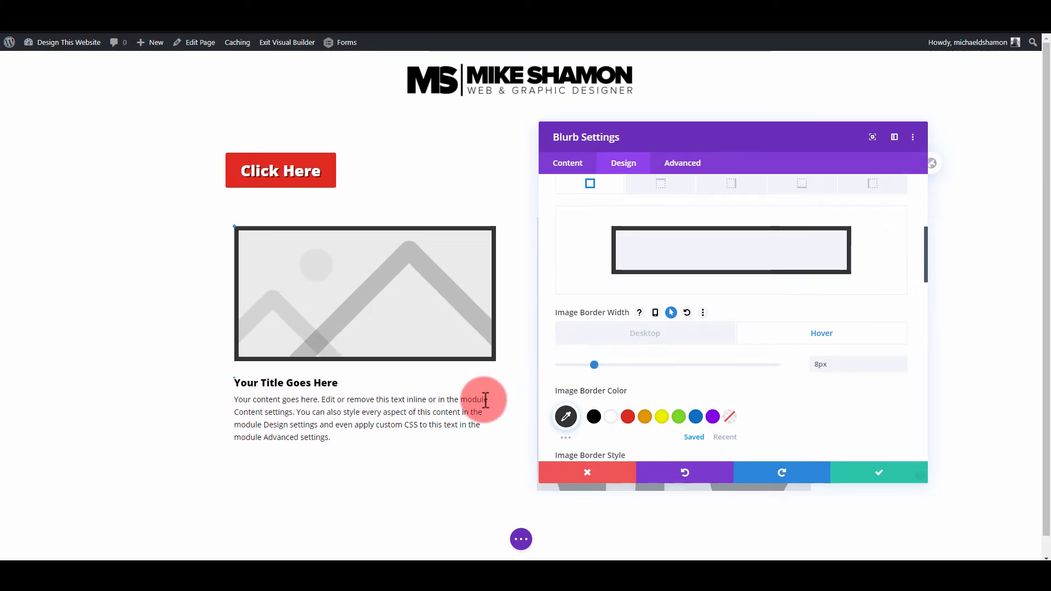
- Add the soft all-around box shadow preset to the blurb's image and set its blur strength to 1px
scroll(754, 386, "down", 2)
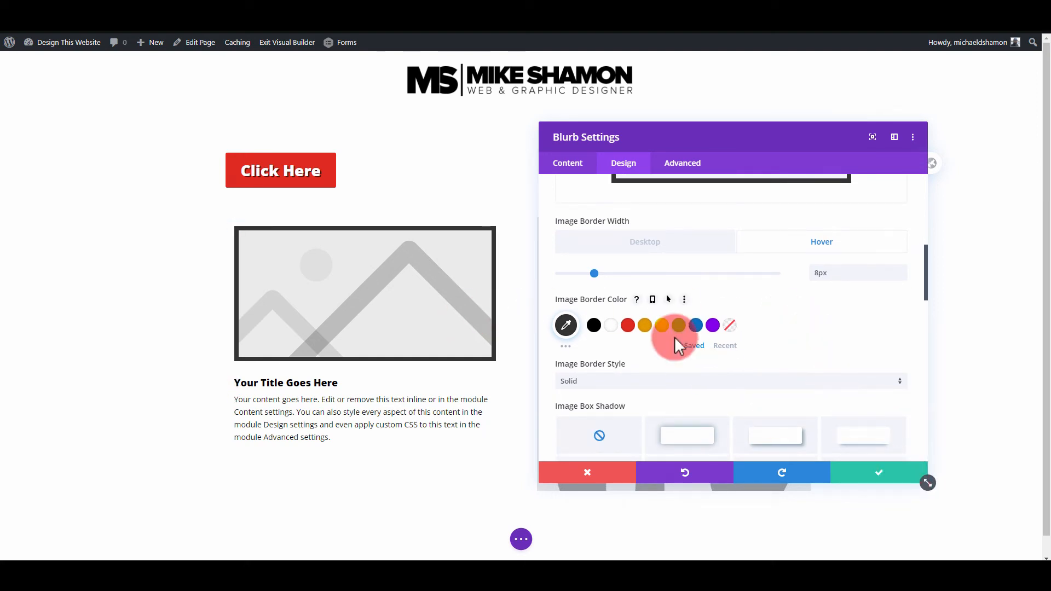
scroll(676, 339, "down", 2)
scroll(674, 339, "down", 2)
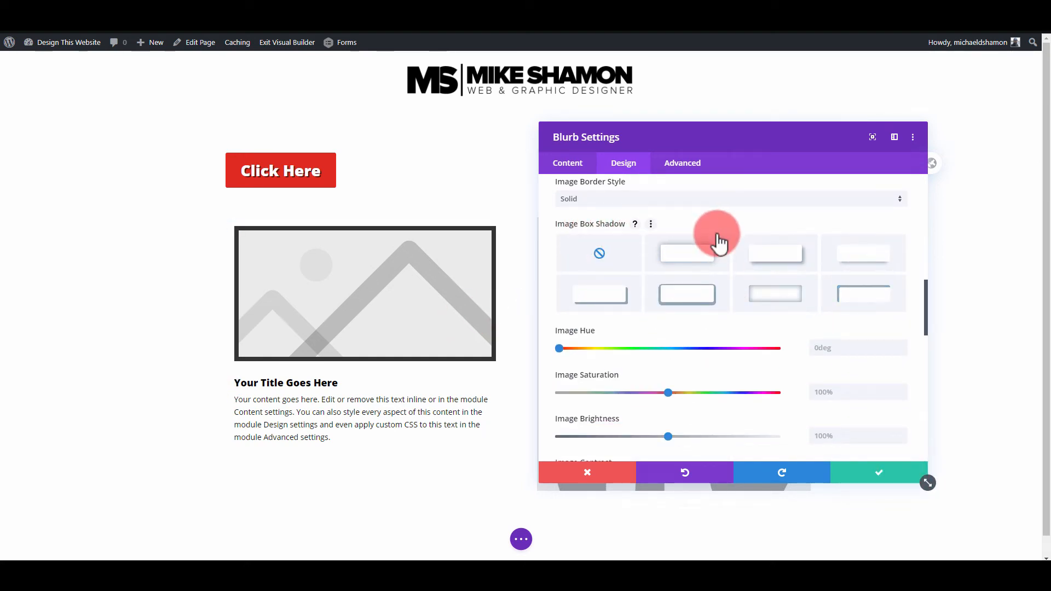
left_click(707, 255)
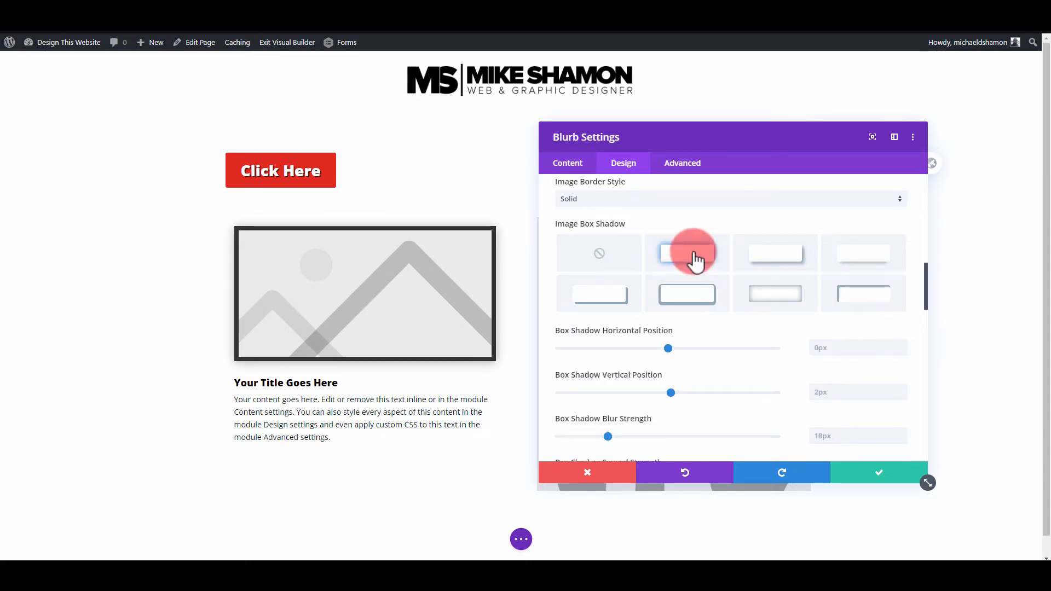
scroll(702, 314, "down", 2)
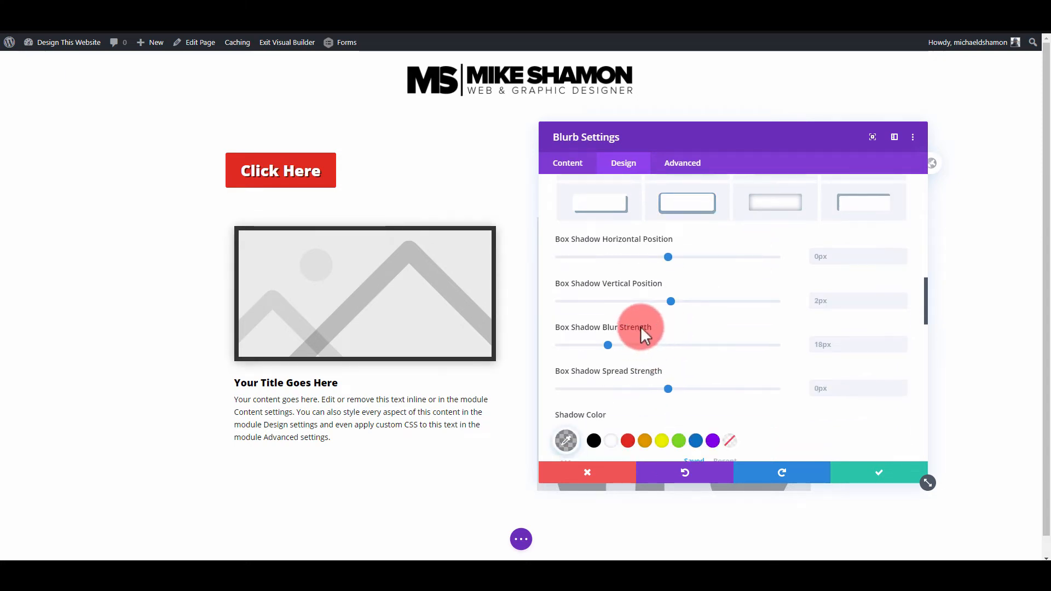
left_click(605, 345)
left_click_drag(580, 346, 560, 345)
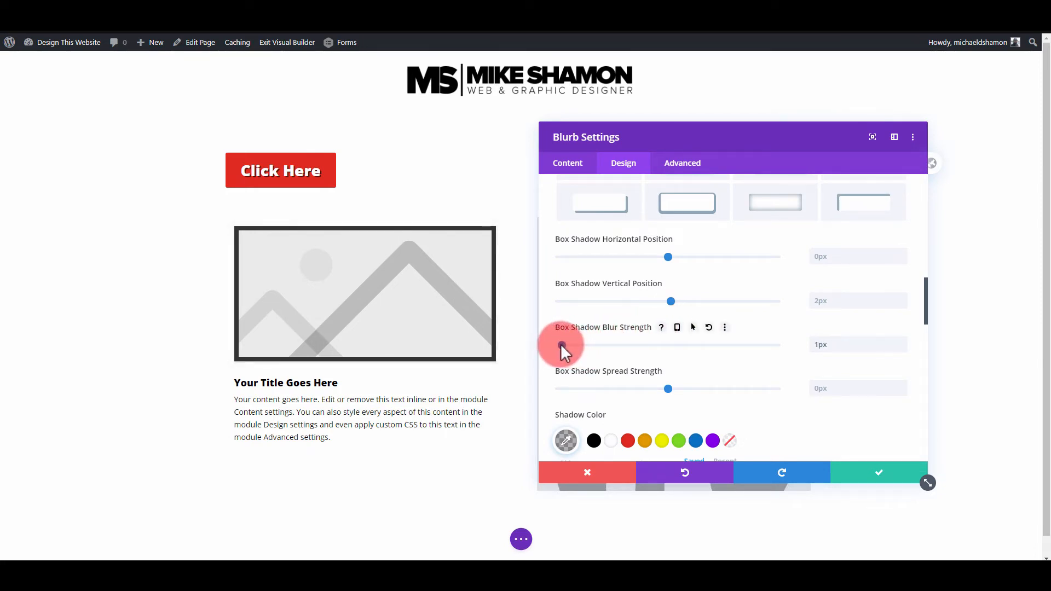
- Enable hover styling for the image box shadow's blur strength, set the hover value to 26px, and apply the blurb settings
left_click(693, 327)
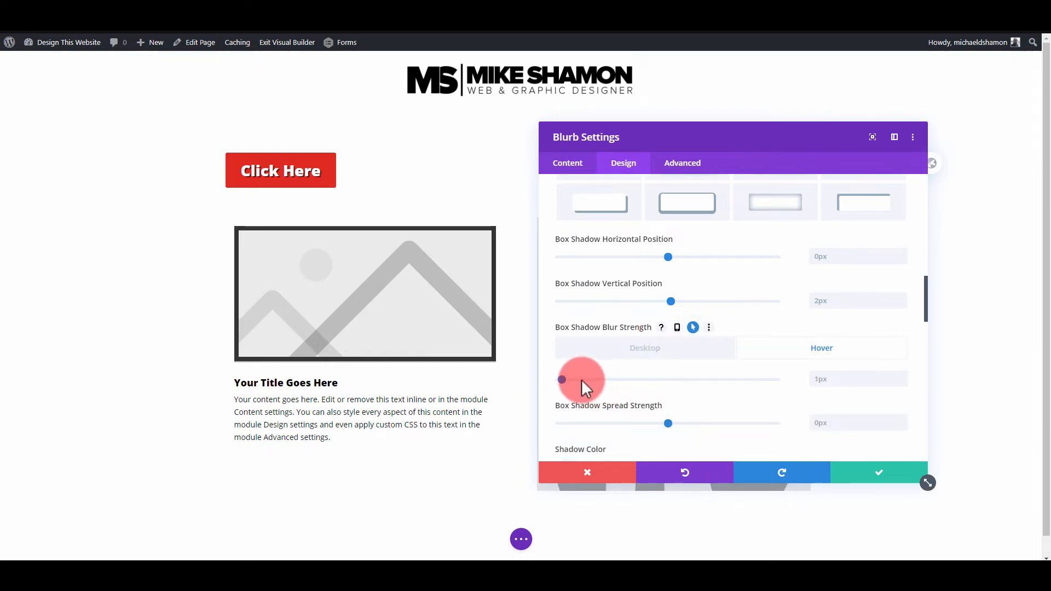
left_click_drag(564, 380, 622, 384)
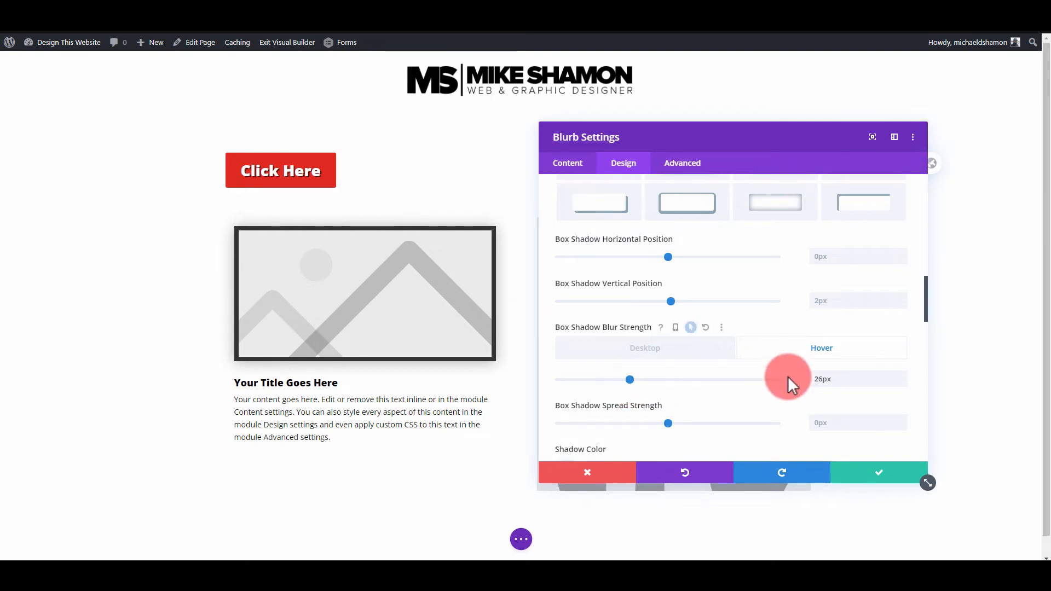
scroll(798, 407, "down", 8)
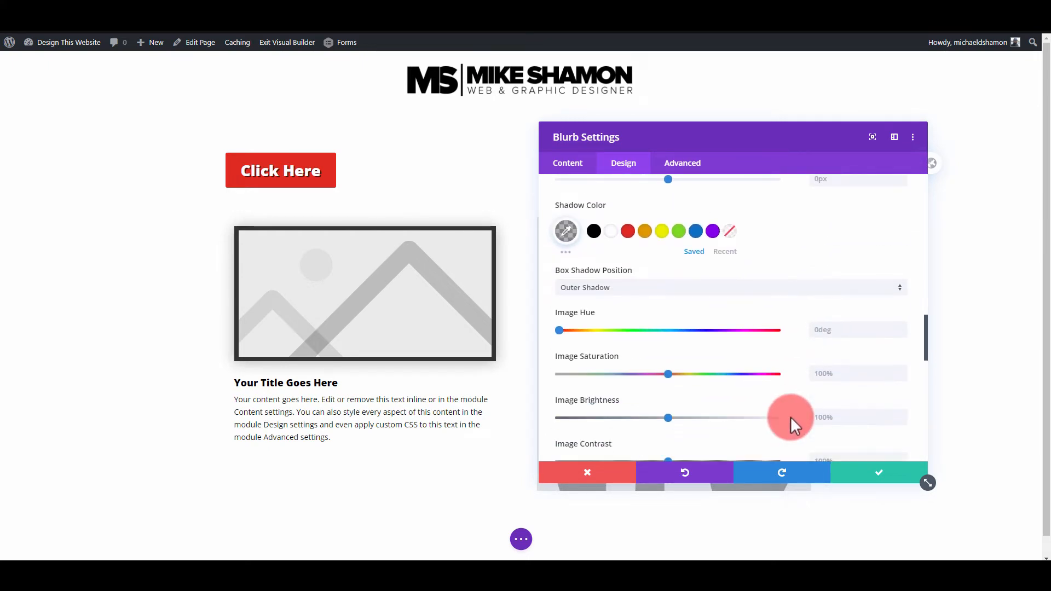
scroll(794, 424, "down", 10)
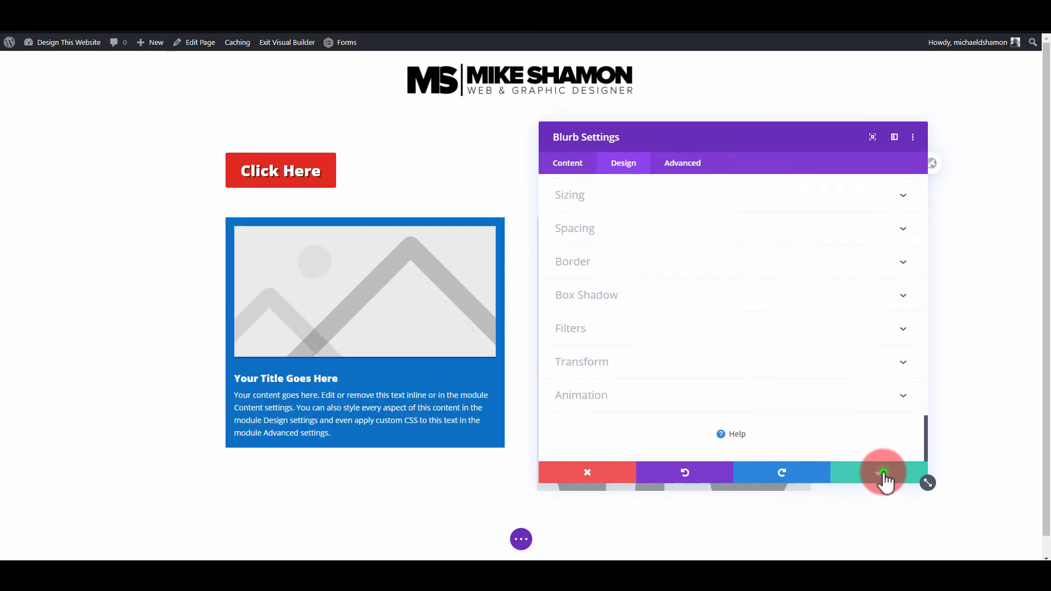
left_click(879, 475)
- Reopen the blurb's design settings and set its animation style to Zoom
left_click(344, 244)
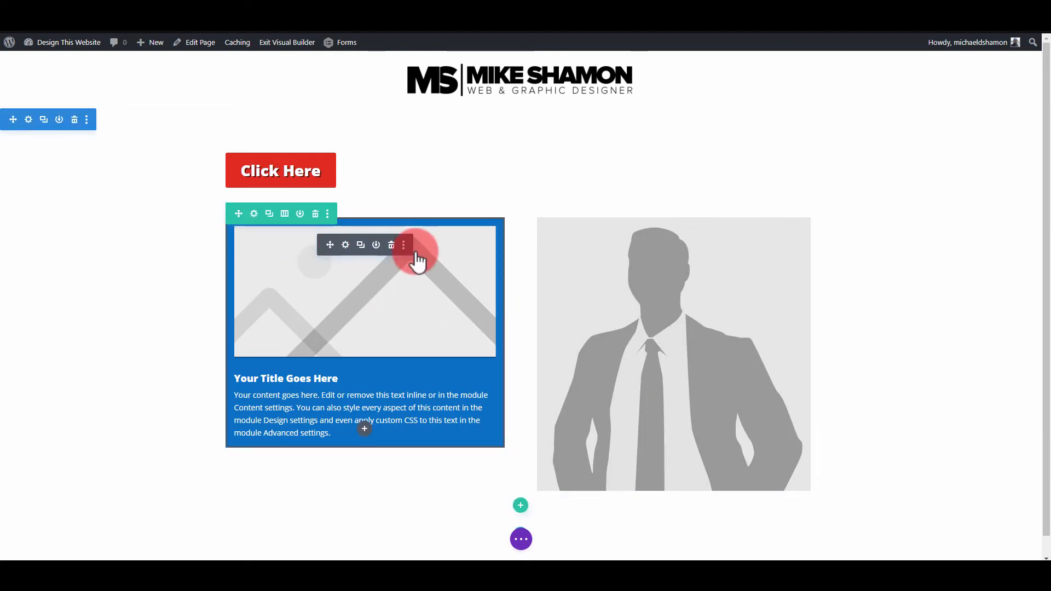
left_click(638, 171)
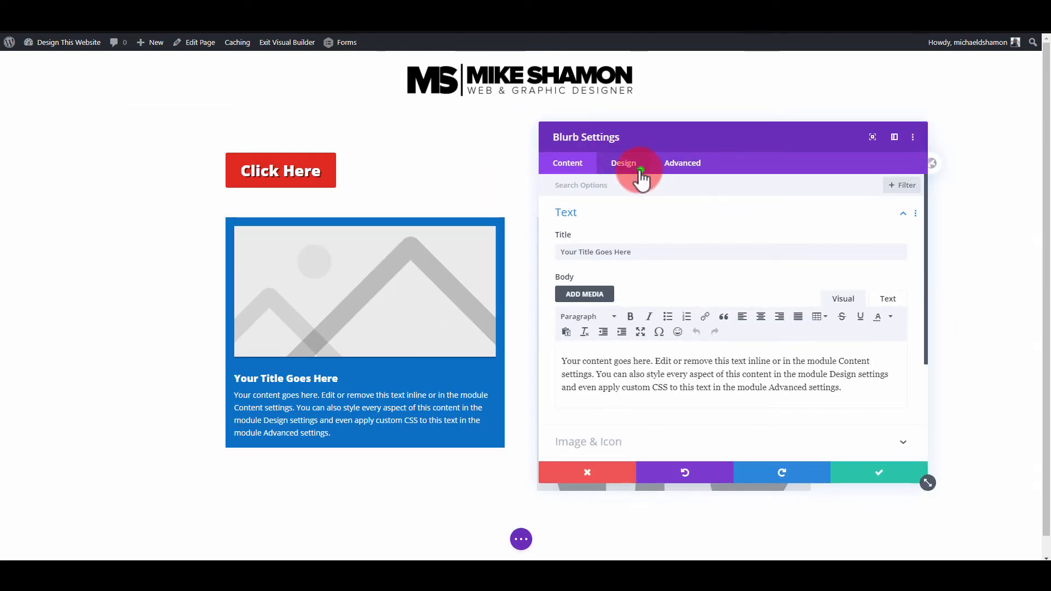
scroll(651, 383, "down", 3)
left_click(657, 397)
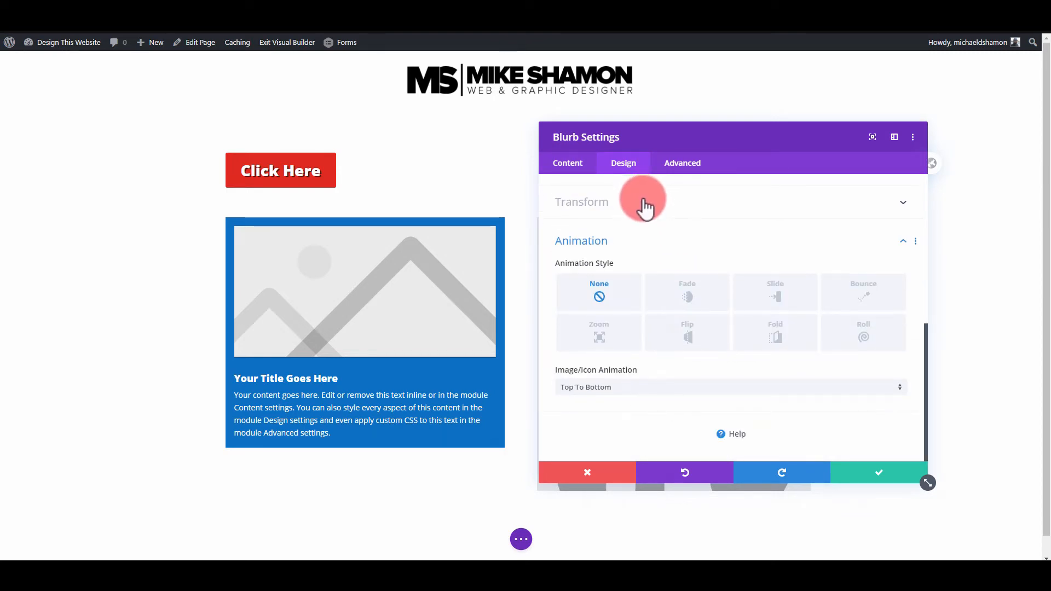
left_click(606, 342)
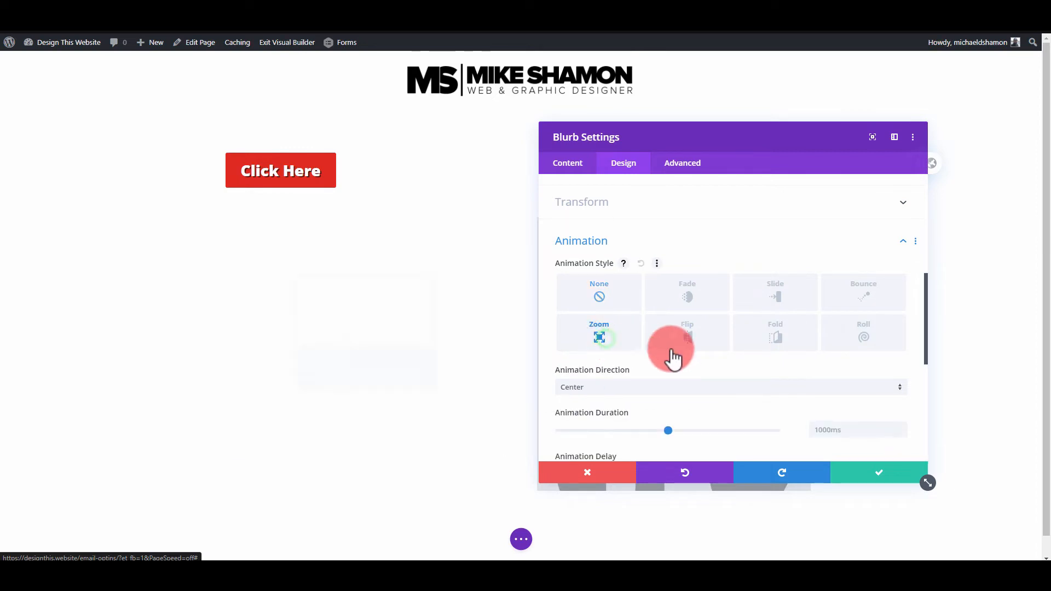
scroll(688, 353, "down", 2)
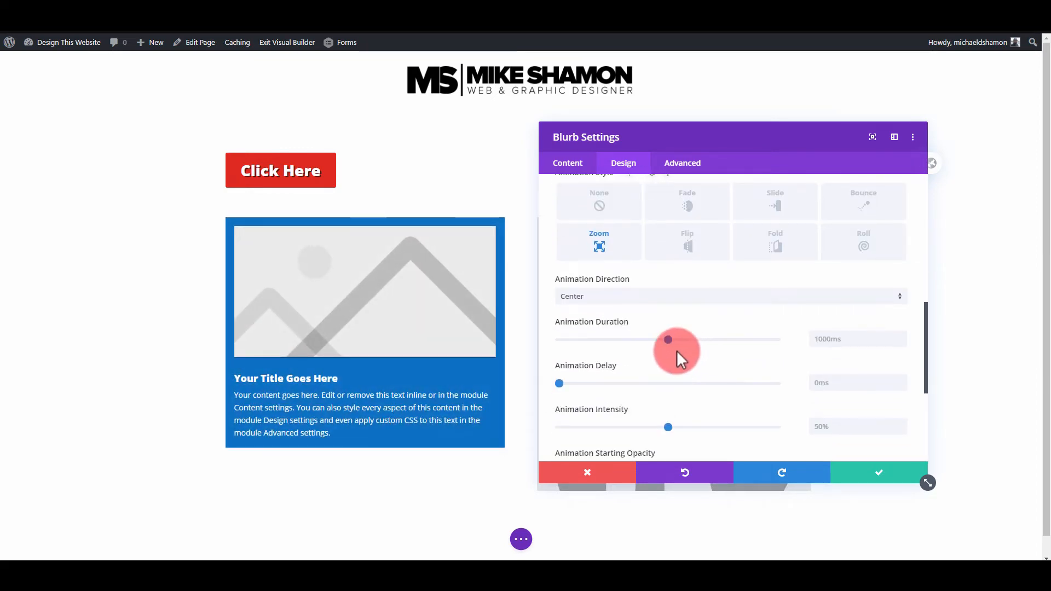
scroll(669, 340, "down", 1)
scroll(649, 336, "up", 7)
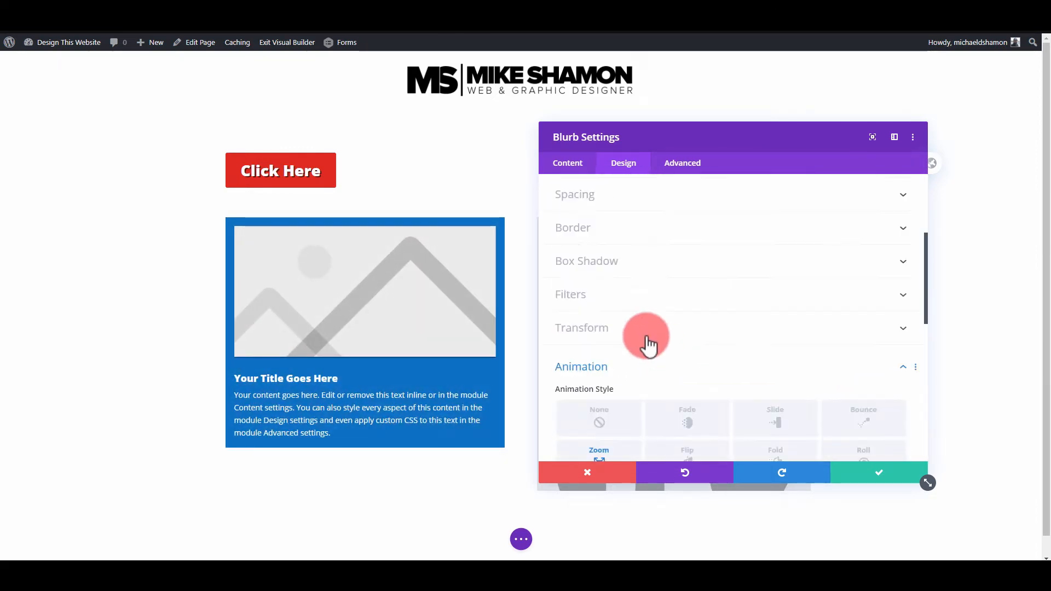
- Try enlarging the blurb's default transform scale to 102% and restore it to 100%
left_click(613, 386)
scroll(630, 382, "down", 1)
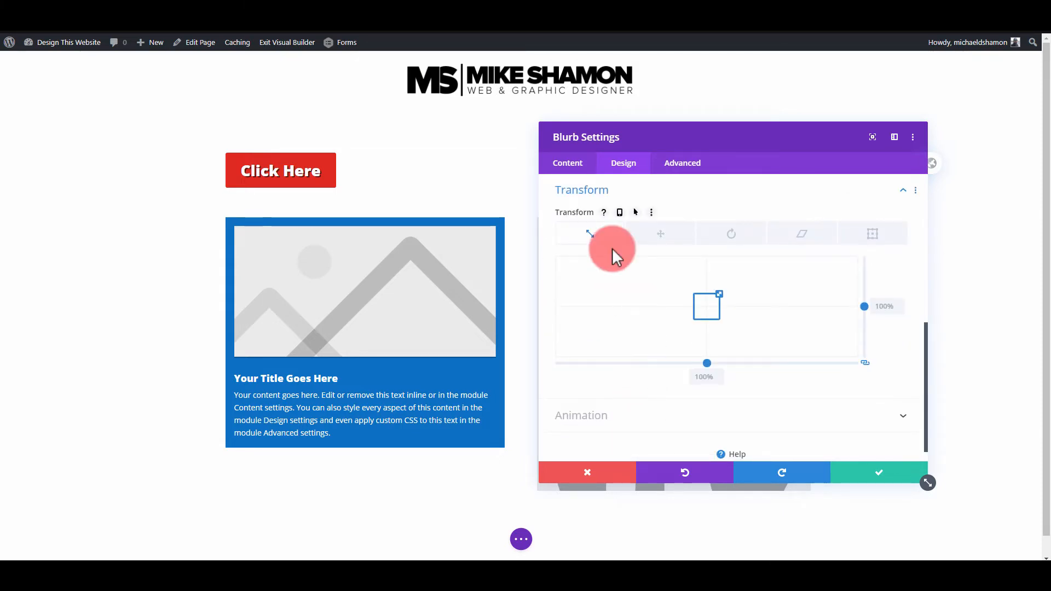
left_click(611, 419)
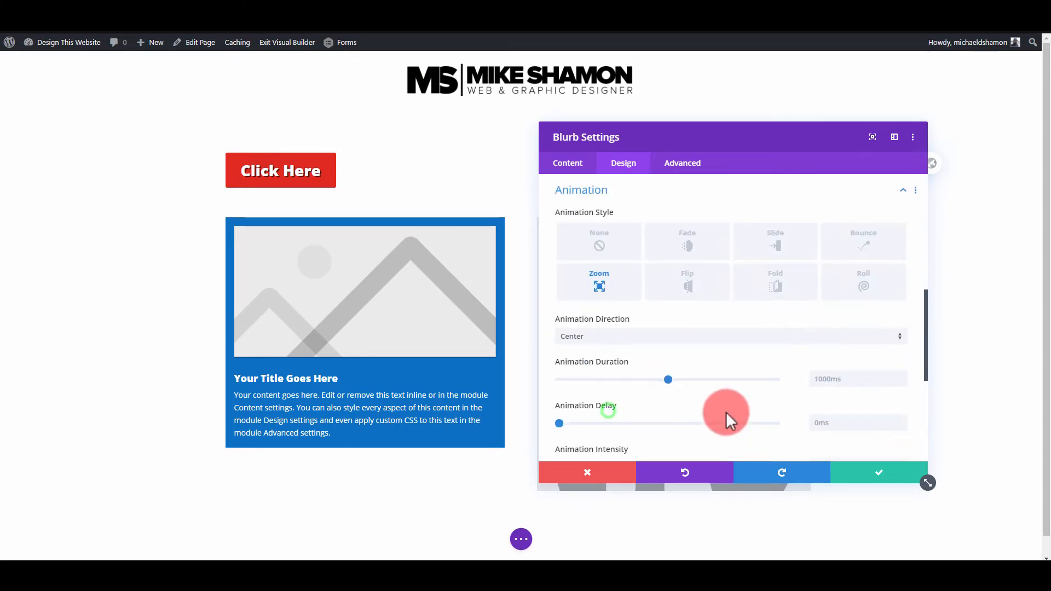
left_click(619, 235)
left_click(626, 204)
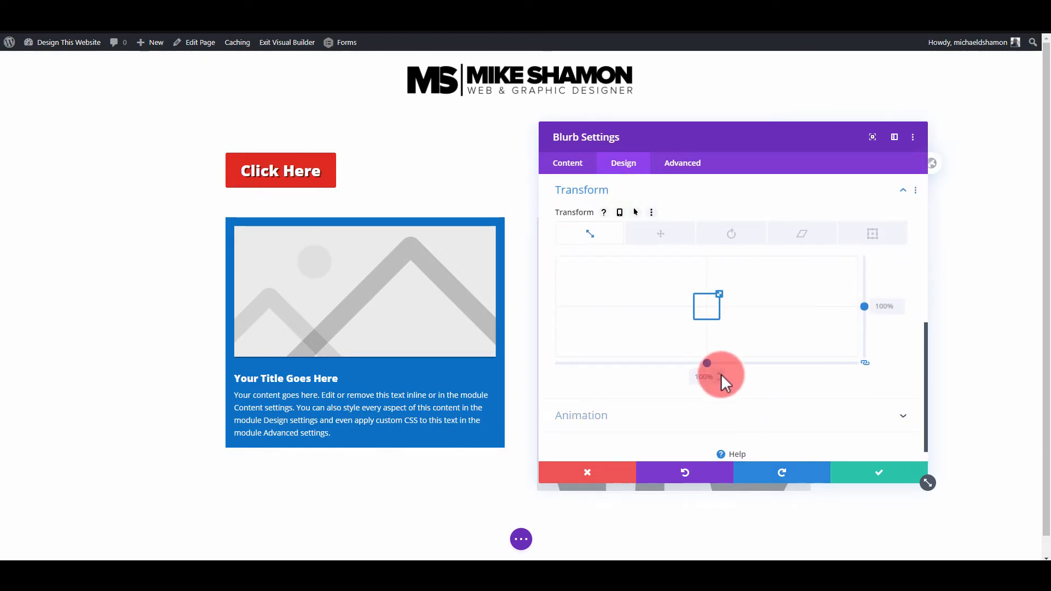
left_click_drag(721, 374, 720, 374)
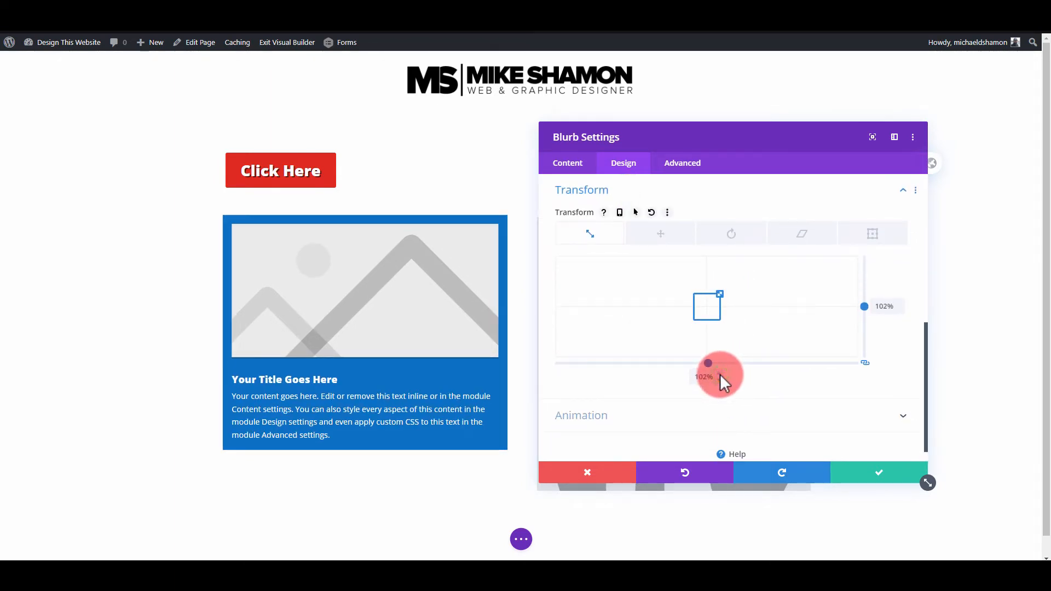
left_click(721, 381)
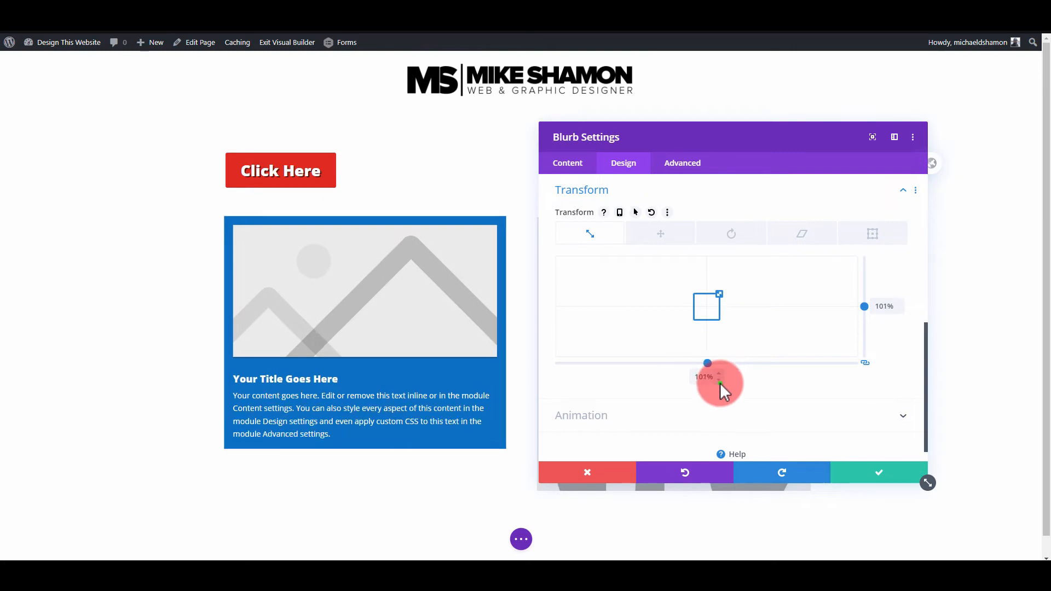
left_click(720, 383)
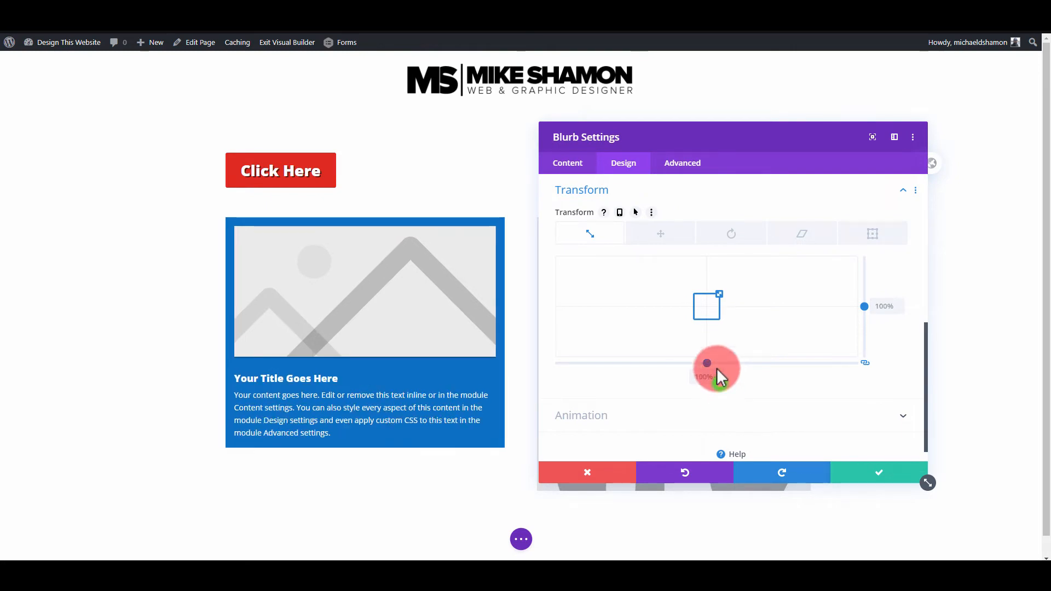
- Enable hover styling for the blurb's transform, set the hover scale to 102%, and apply the settings
left_click(635, 213)
left_click(822, 233)
left_click_drag(731, 405, 719, 406)
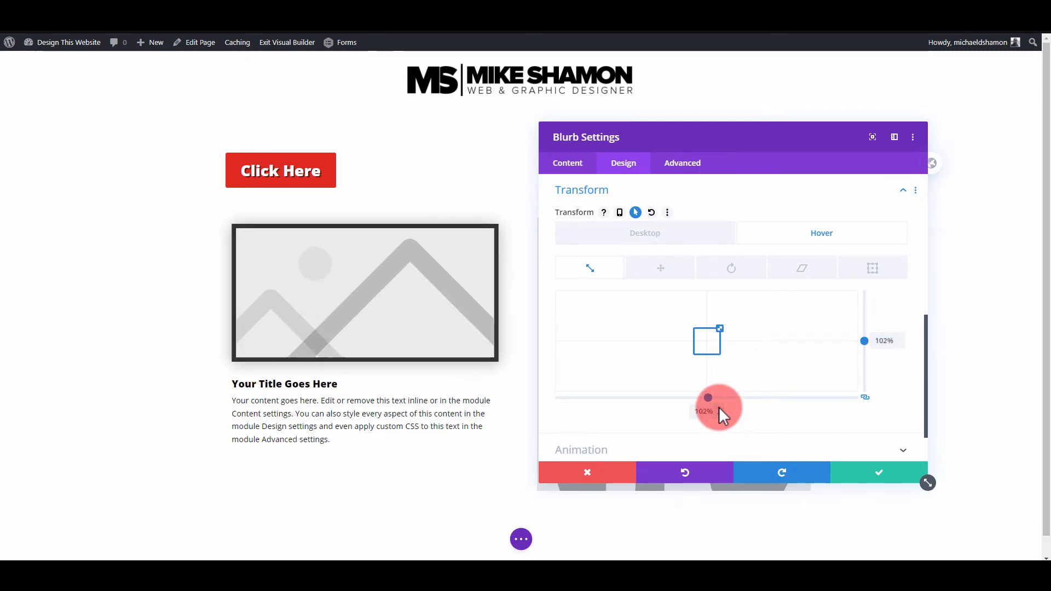
left_click(865, 473)
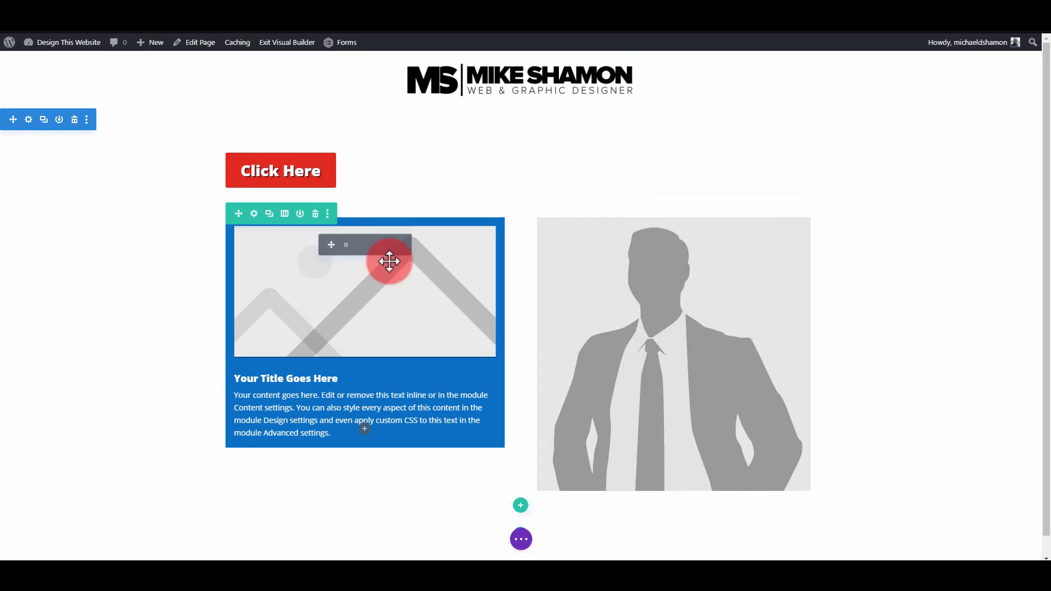
- Exit the Visual Builder to check the hover effects on the live page, and return to the builder
left_click(521, 539)
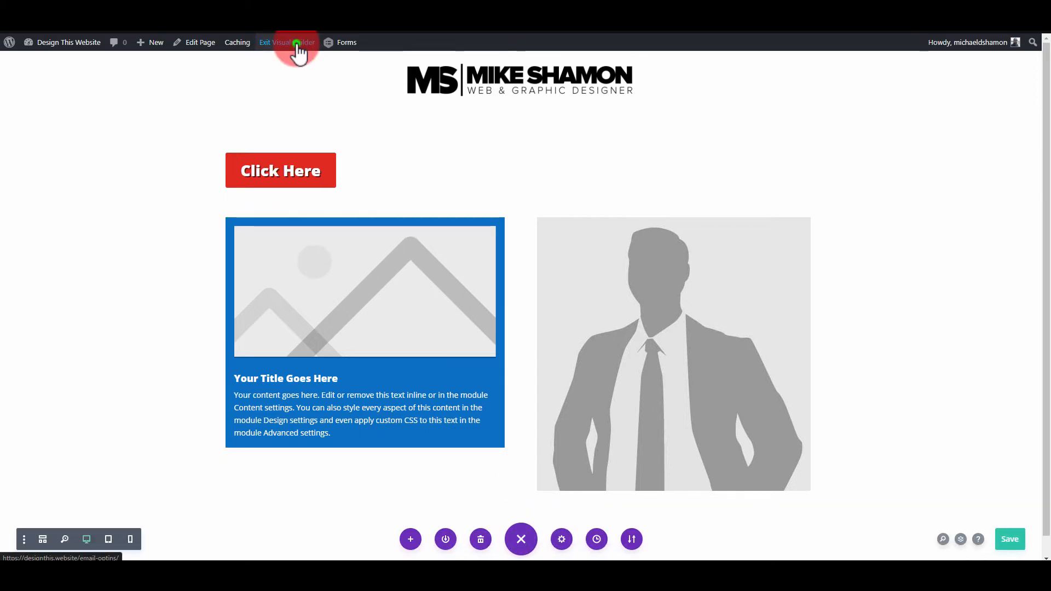
left_click(296, 45)
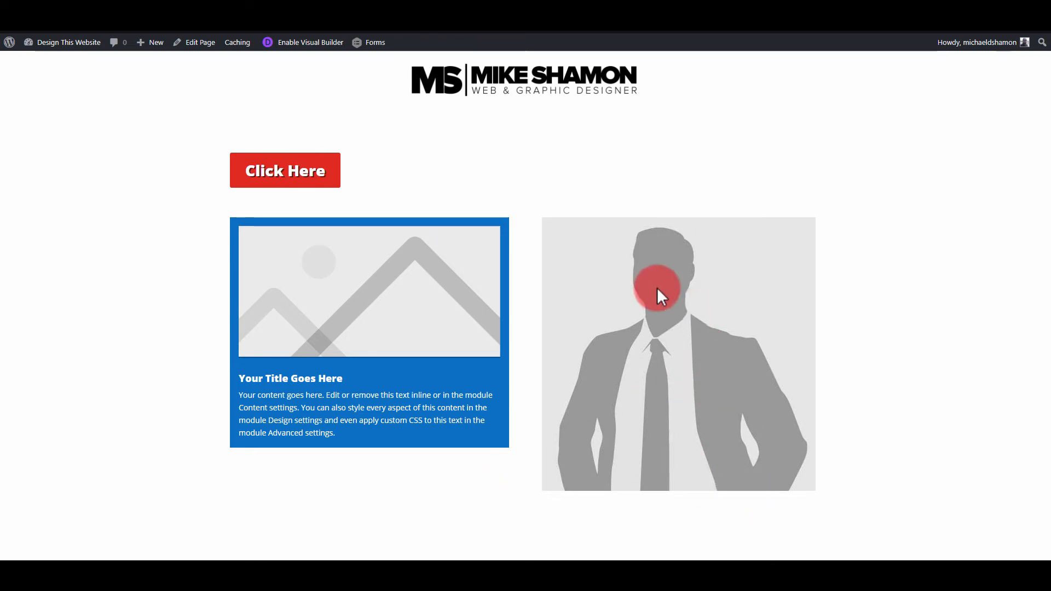
left_click(313, 50)
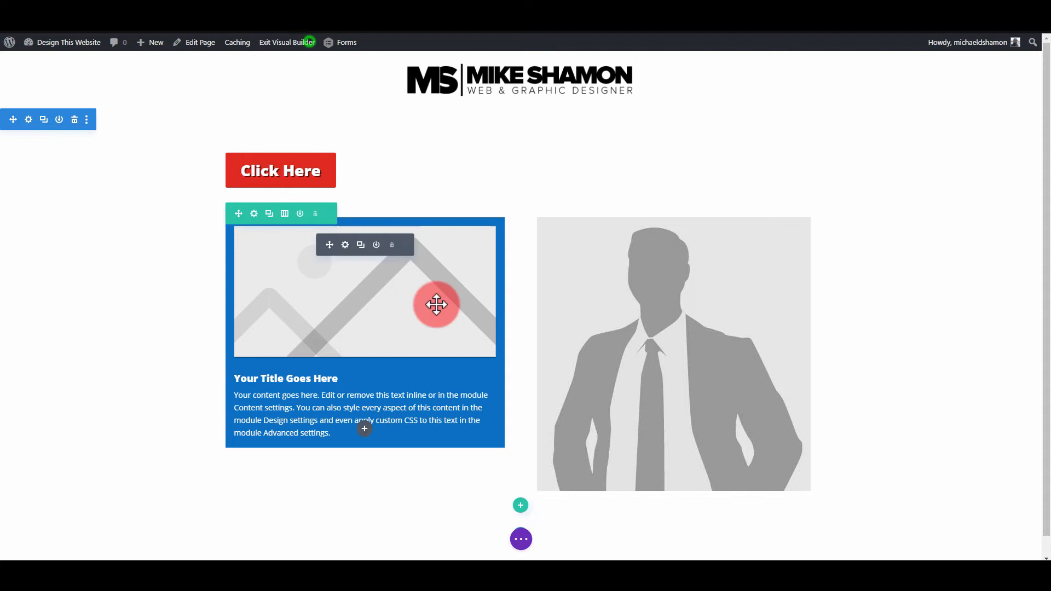
- Set the blurb's module link URL to # and apply the blurb settings
left_click(346, 249)
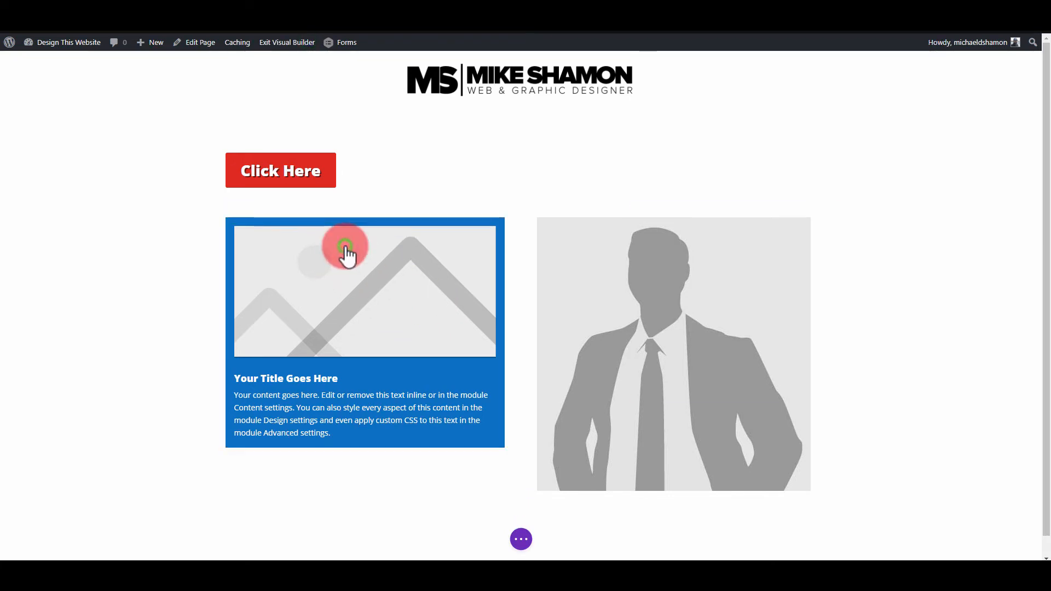
left_click(604, 214)
left_click(598, 278)
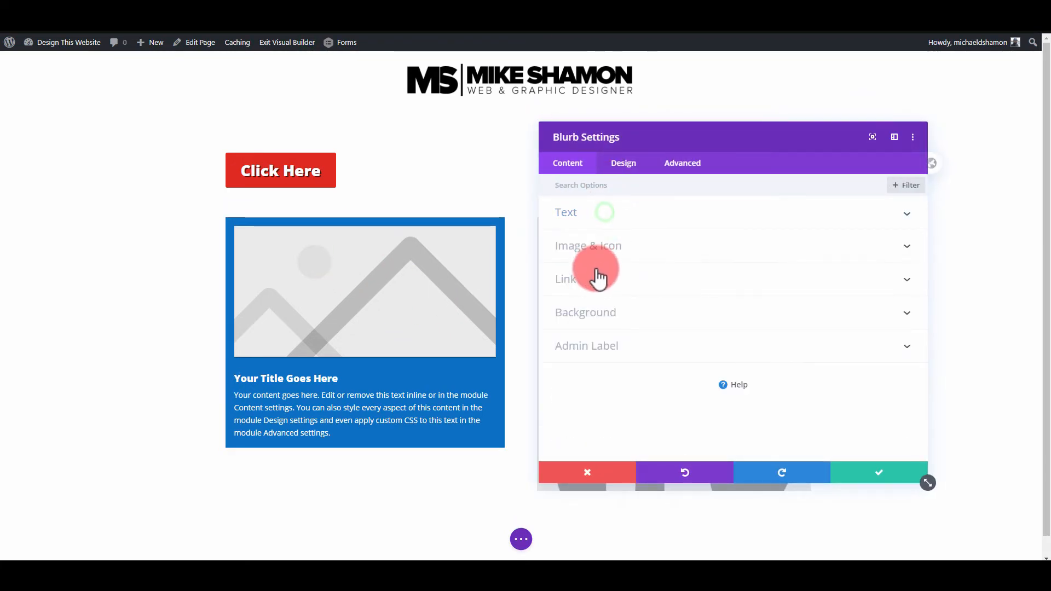
left_click(587, 227)
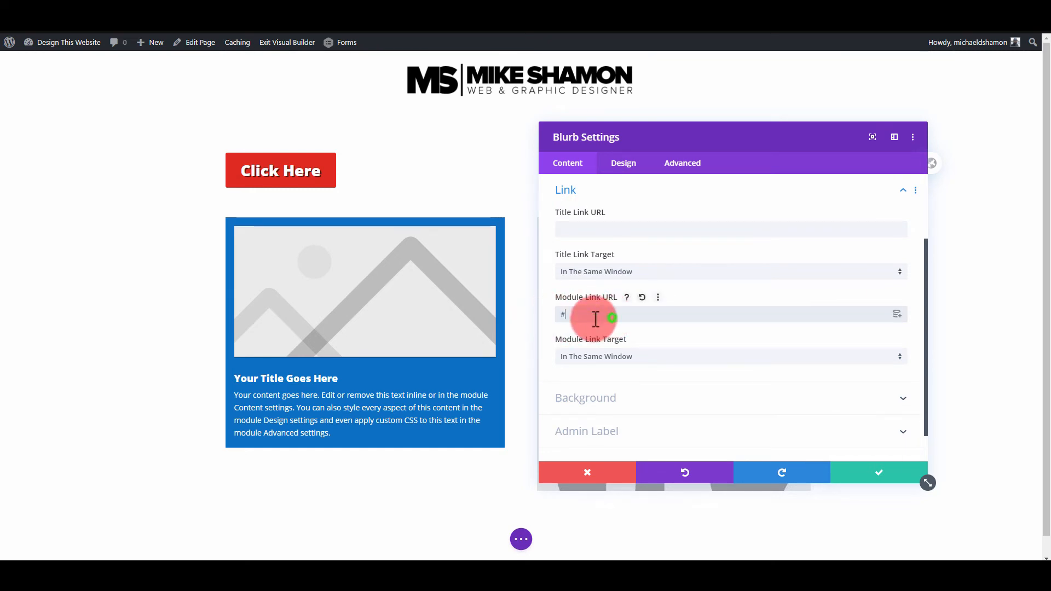
double_click(596, 319)
left_click(875, 477)
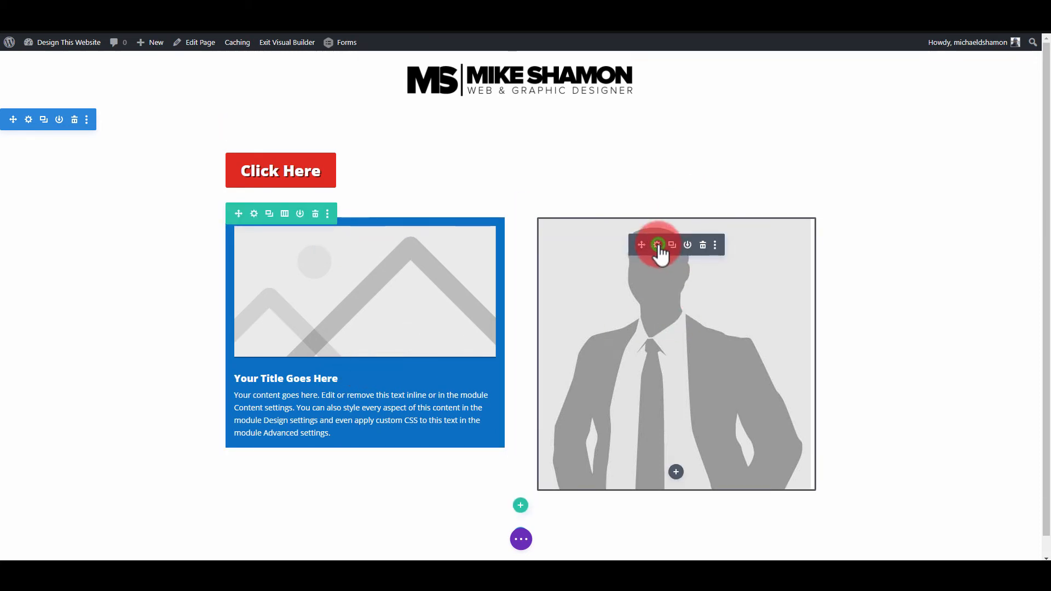
- Enable a hover state for the image module's picture, choose an alternate silhouette from the media library for it, and apply the settings
left_click(658, 245)
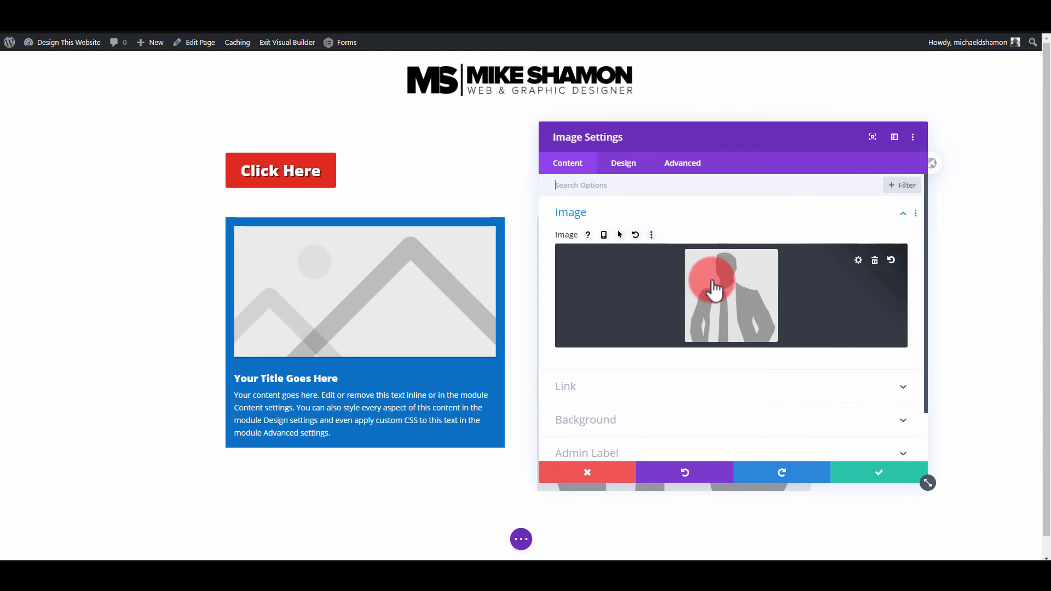
left_click(619, 235)
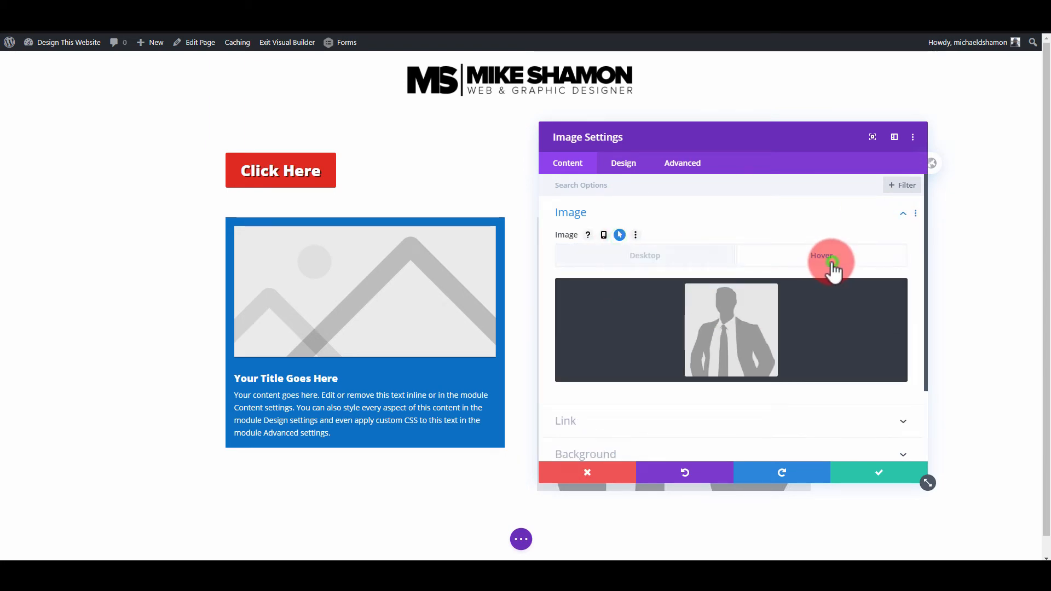
left_click(770, 332)
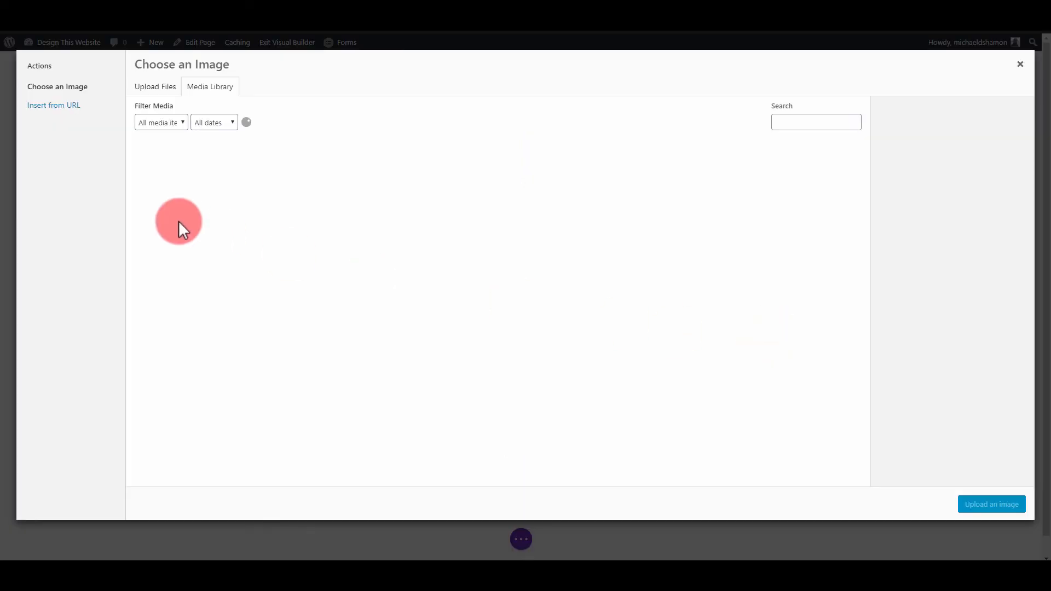
left_click(980, 514)
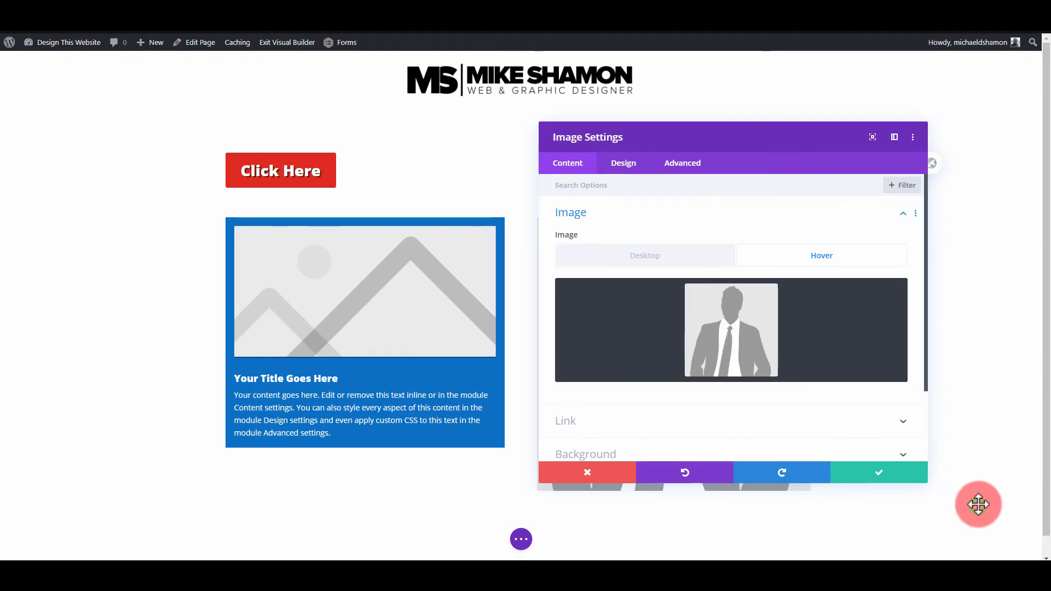
left_click(885, 474)
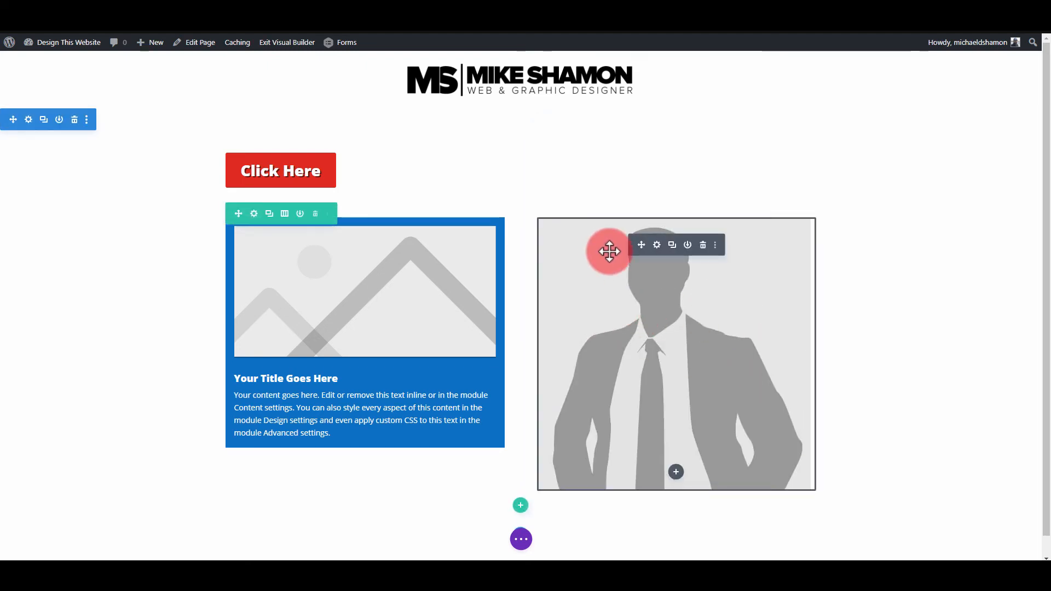
- Enable hover styling for the image's border width, trying the responsive option alongside it and switching that option off again
left_click(657, 244)
left_click(624, 163)
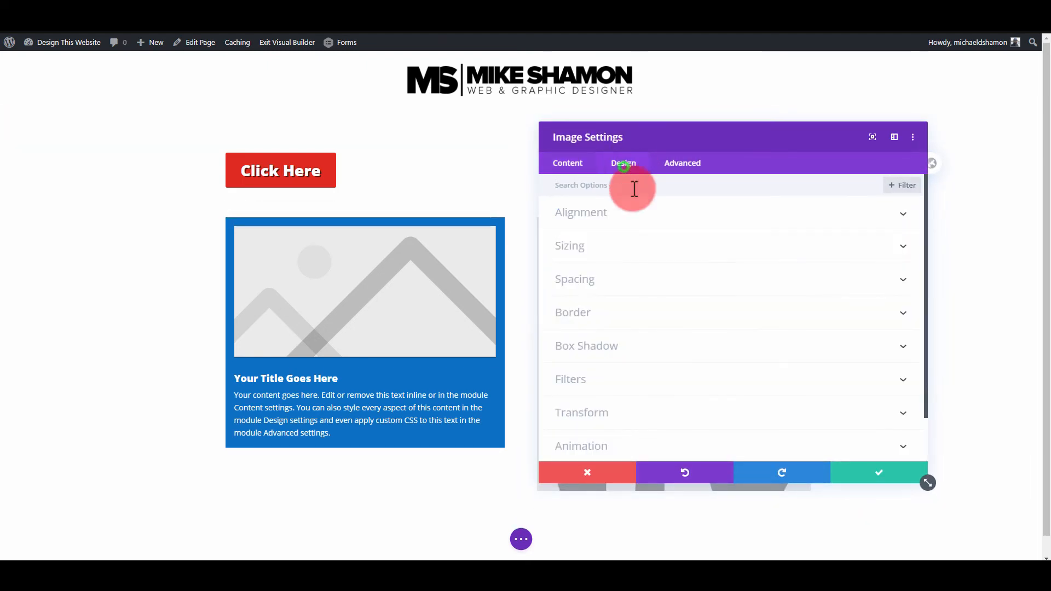
left_click(620, 320)
scroll(720, 352, "down", 5)
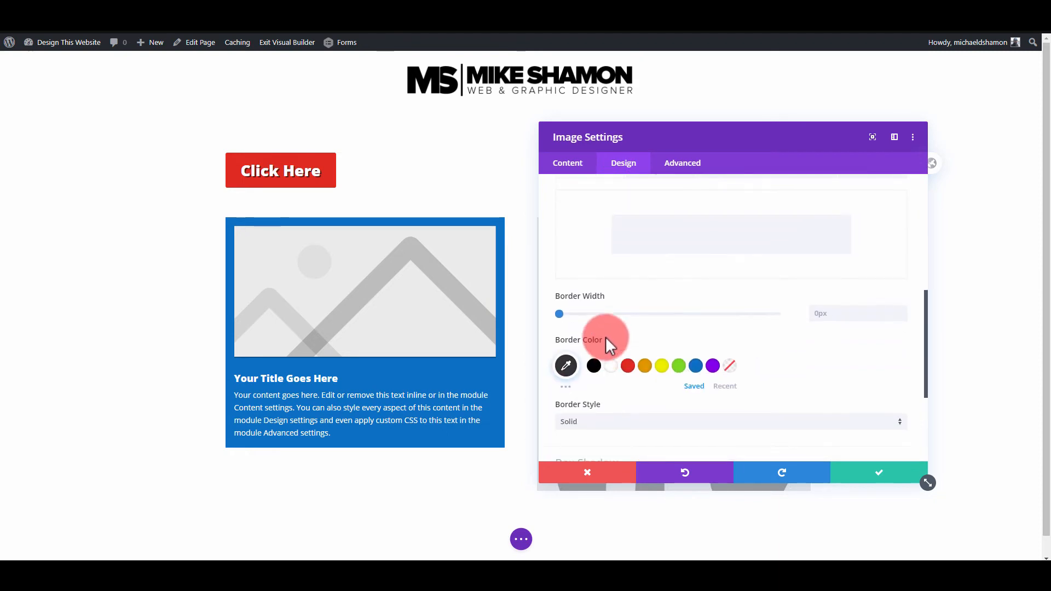
left_click(629, 298)
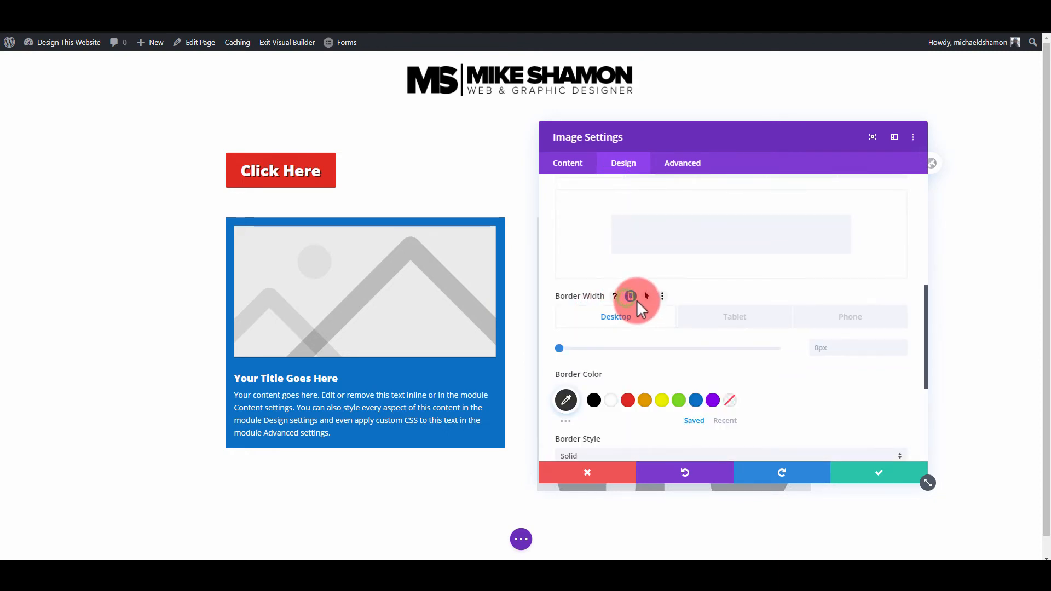
left_click(649, 297)
left_click(631, 297)
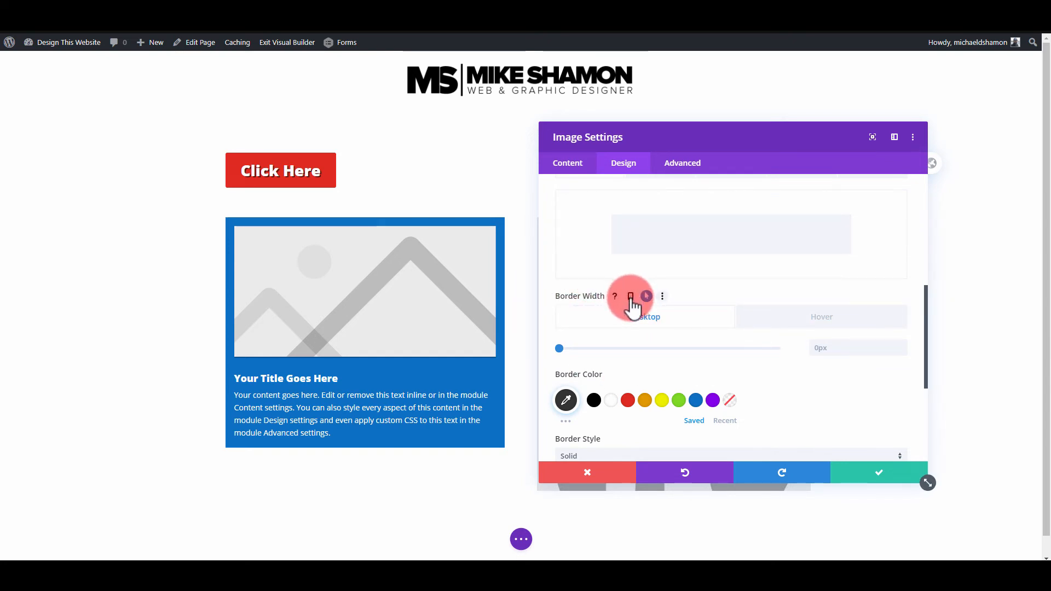
left_click(631, 297)
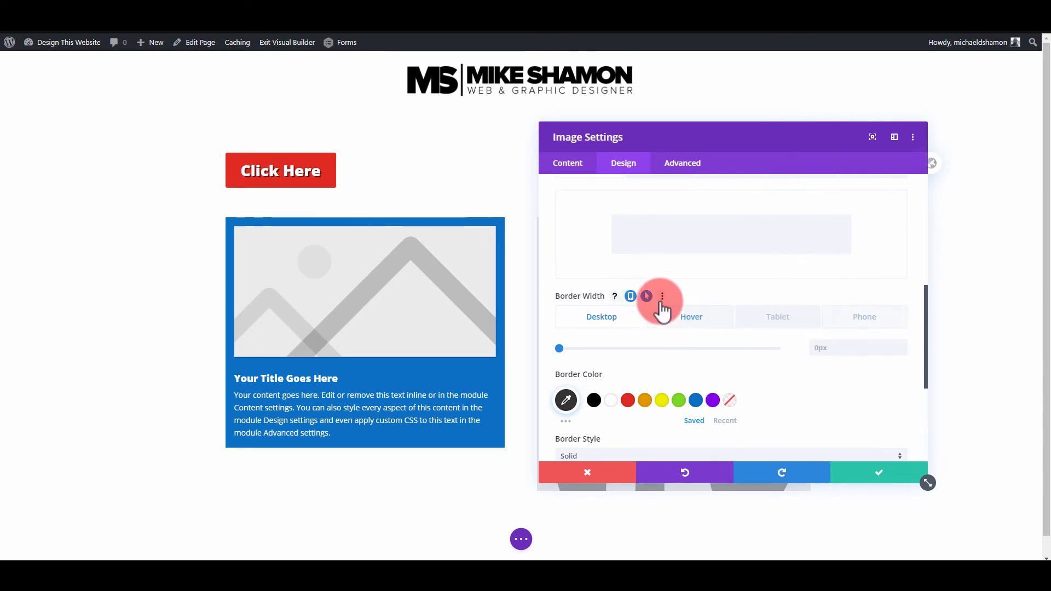
left_click(631, 297)
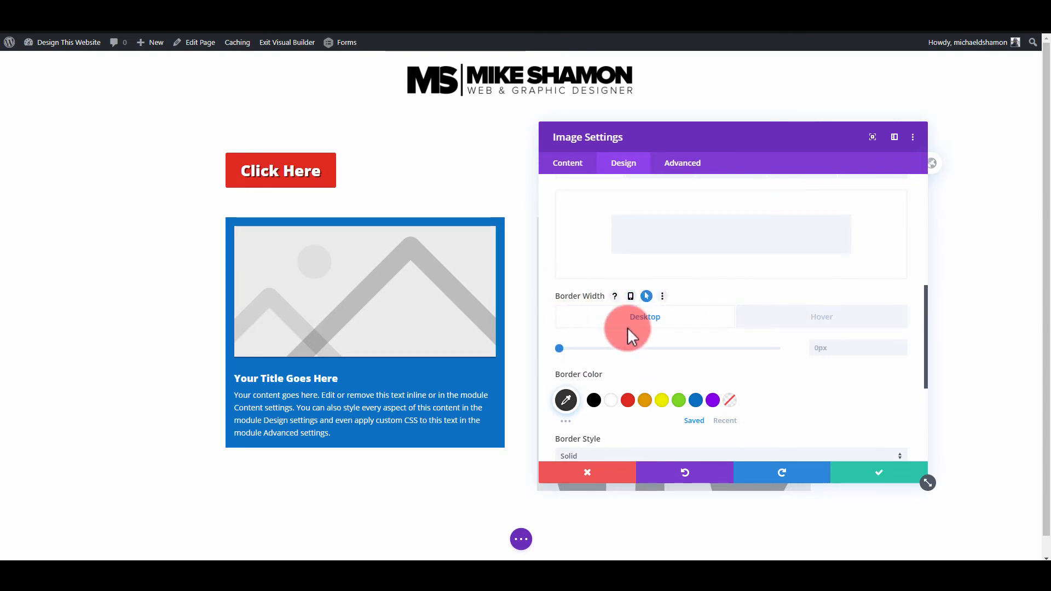
- Increase the image's border width for the hover state, moving the settings window aside to uncover the image
left_click(646, 296)
left_click(793, 320)
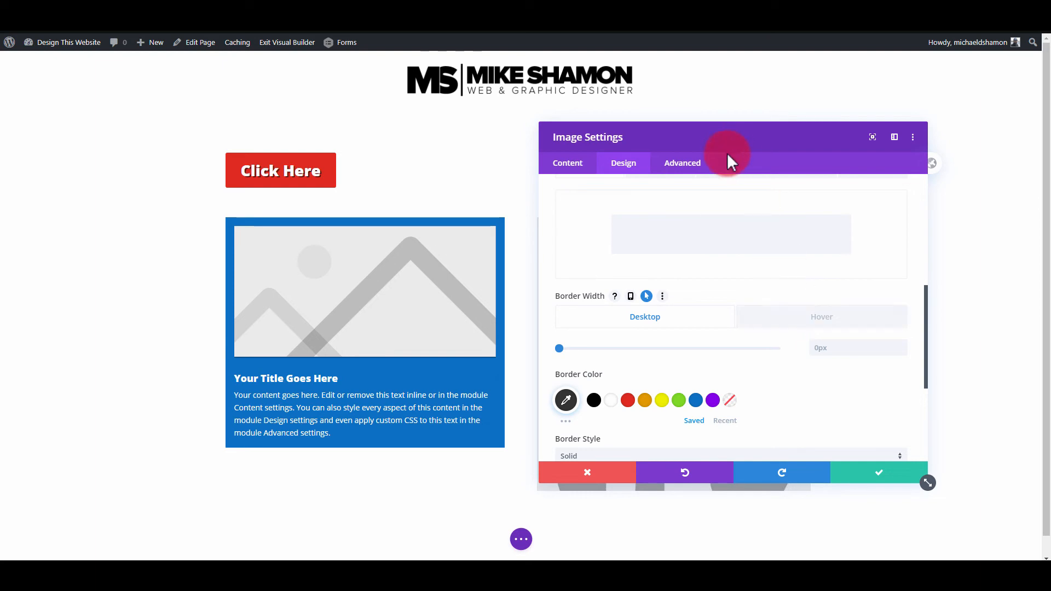
left_click(808, 306)
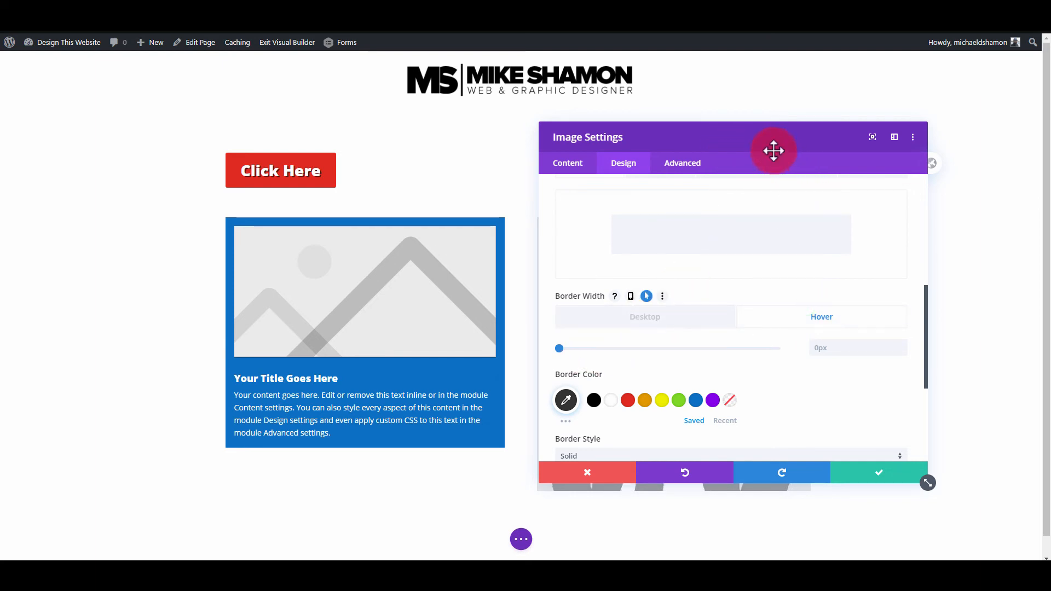
left_click_drag(772, 150, 367, 140)
left_click_drag(157, 339, 179, 332)
- Set the image's border style to Inset and its border color to red
scroll(270, 364, "down", 4)
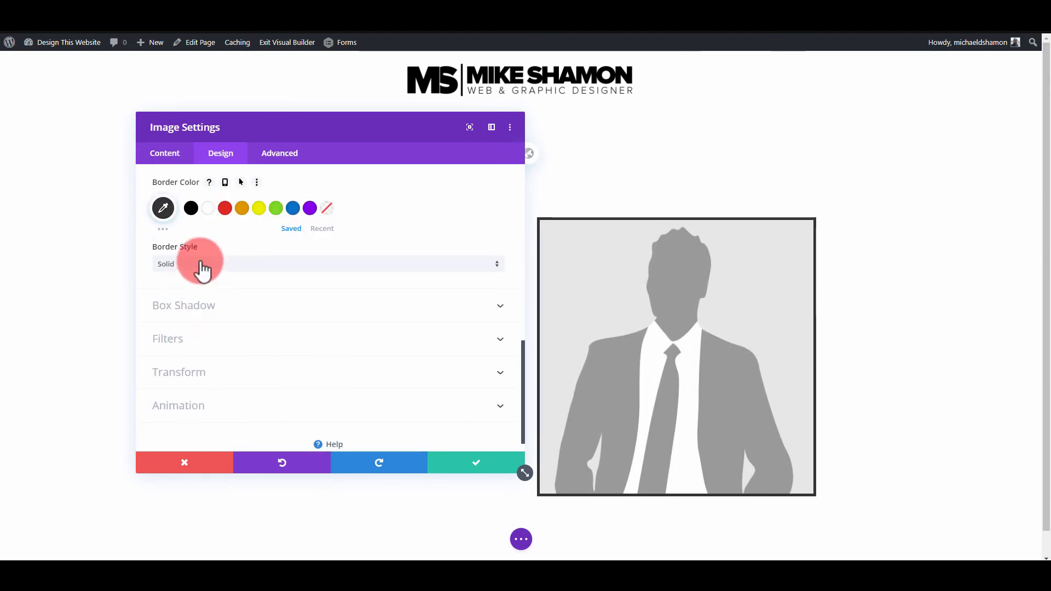
left_click(200, 262)
left_click(186, 386)
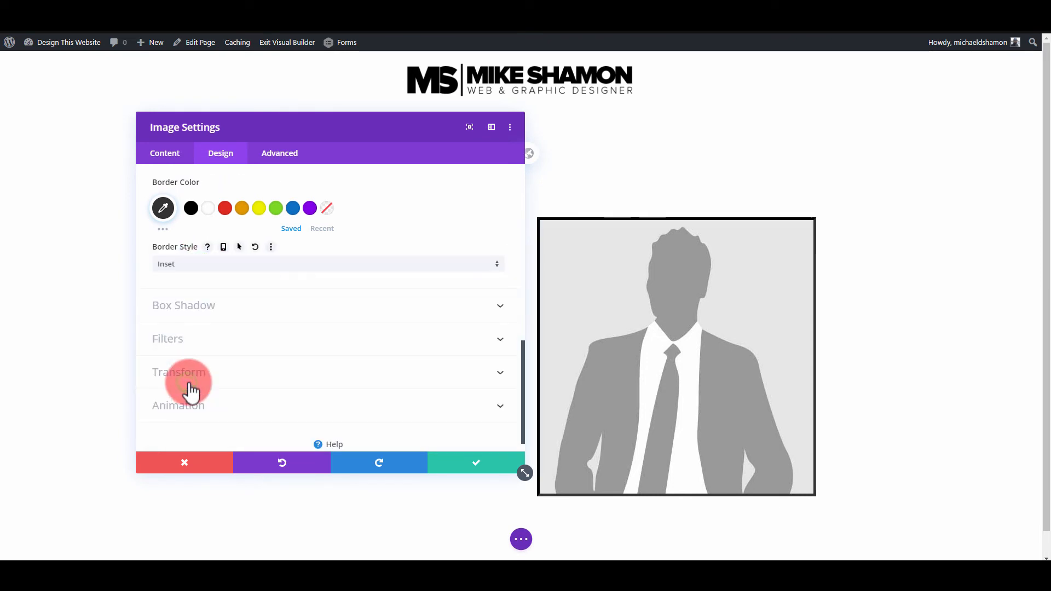
left_click(225, 208)
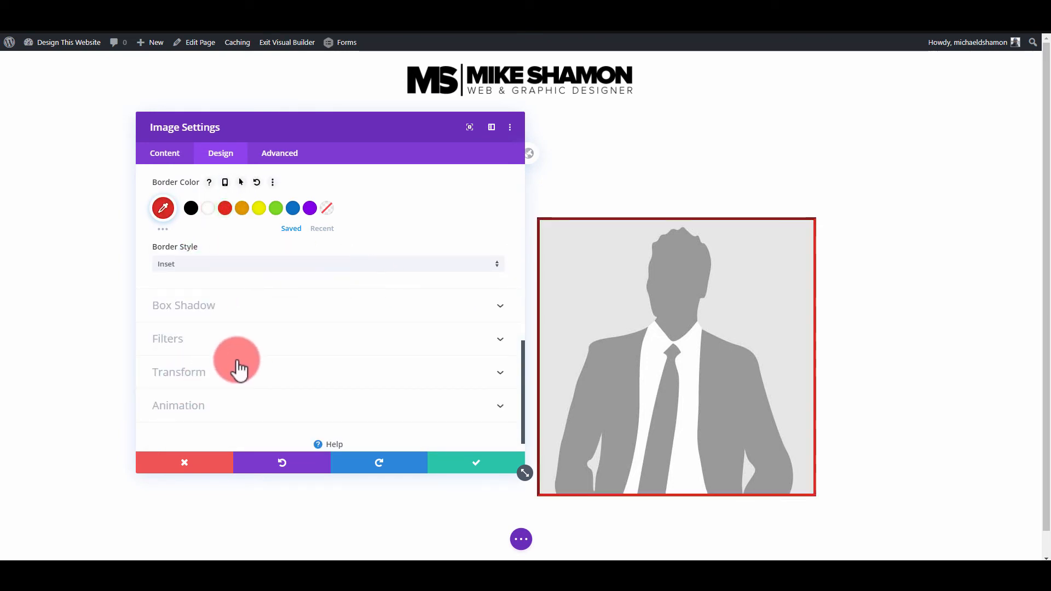
- Add an inner box shadow to the image and set its default blur strength to 0px
left_click(264, 310)
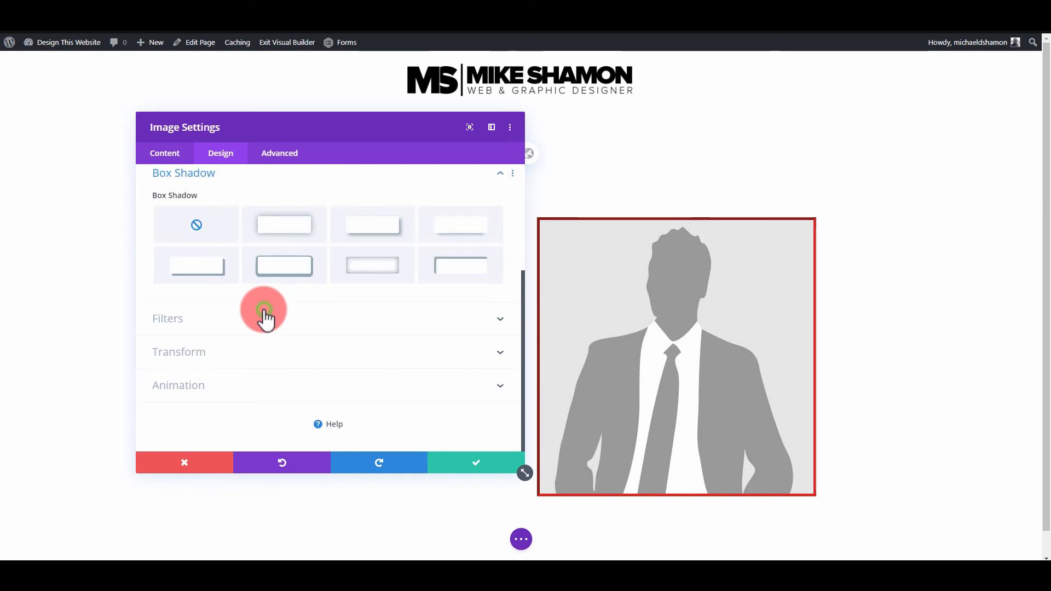
left_click(257, 234)
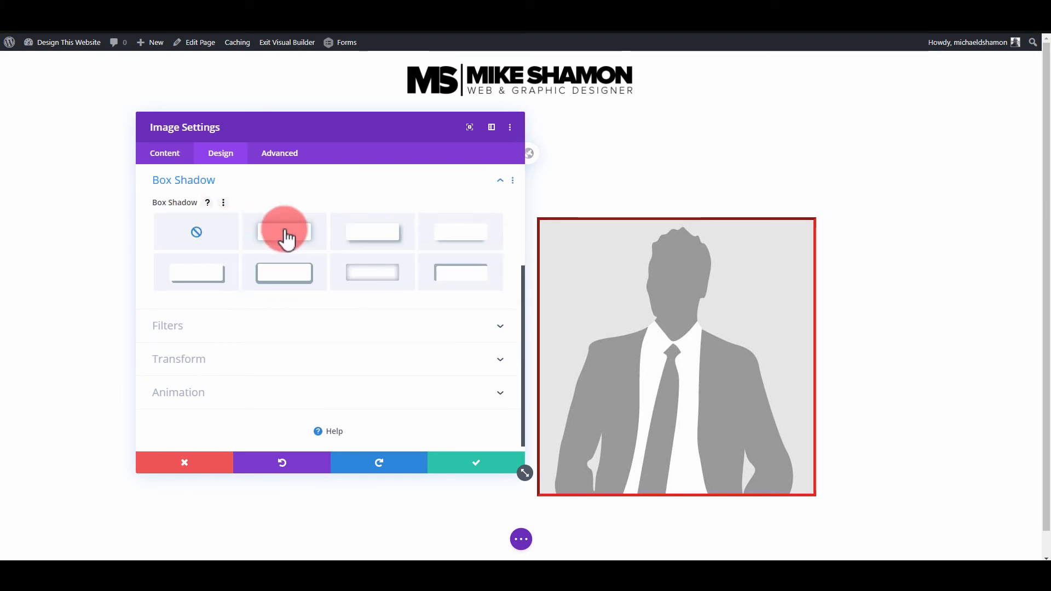
left_click(378, 277)
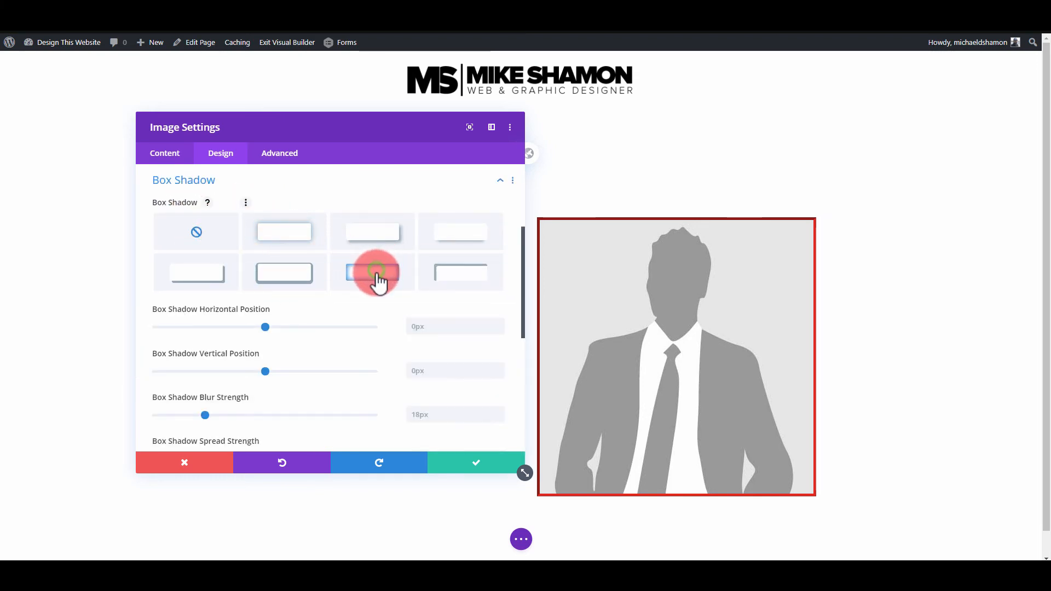
left_click_drag(181, 415, 132, 415)
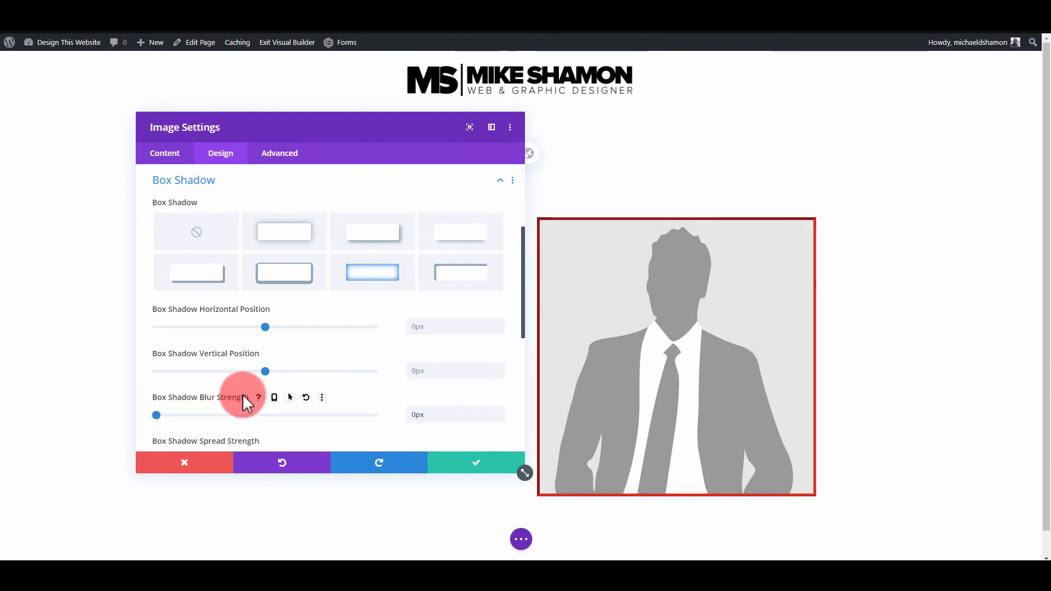
- Enable hover styling for the image's box shadow blur strength, set the hover blur to 41px, and apply the settings
left_click(289, 398)
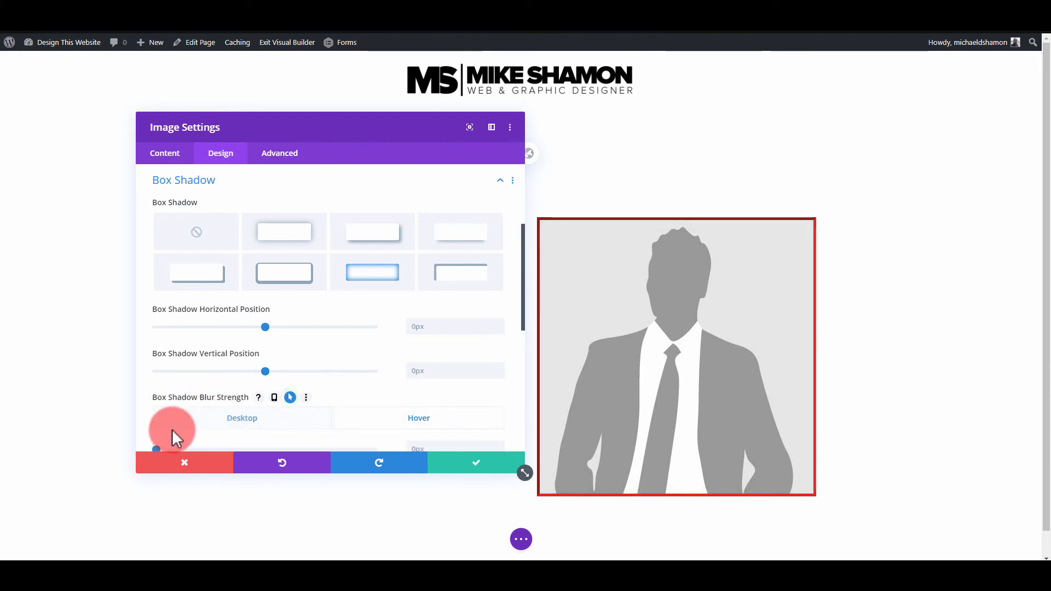
scroll(169, 416, "down", 2)
left_click_drag(158, 359, 223, 359)
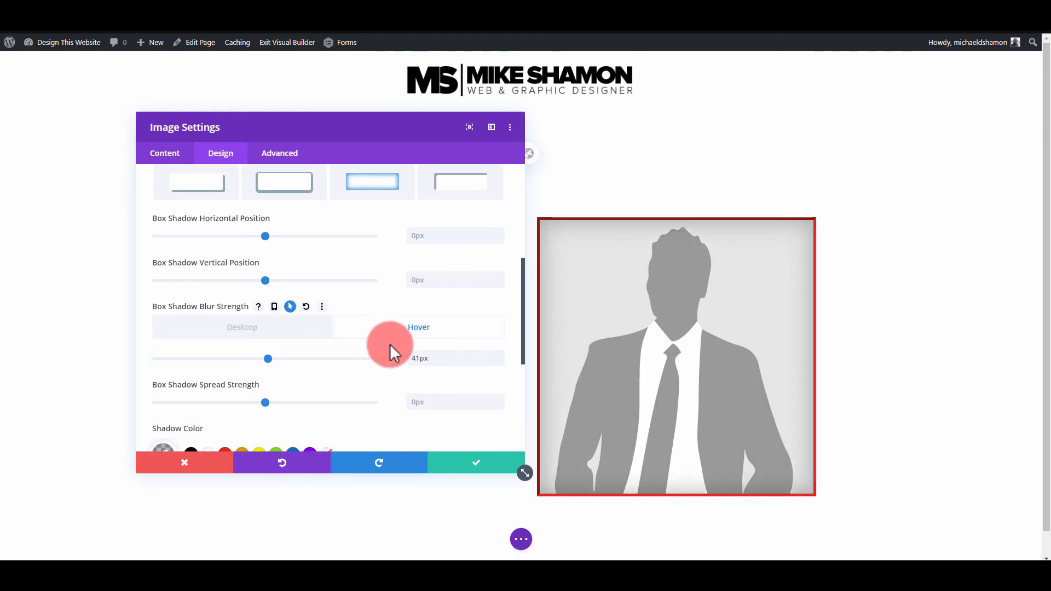
scroll(389, 352, "down", 5)
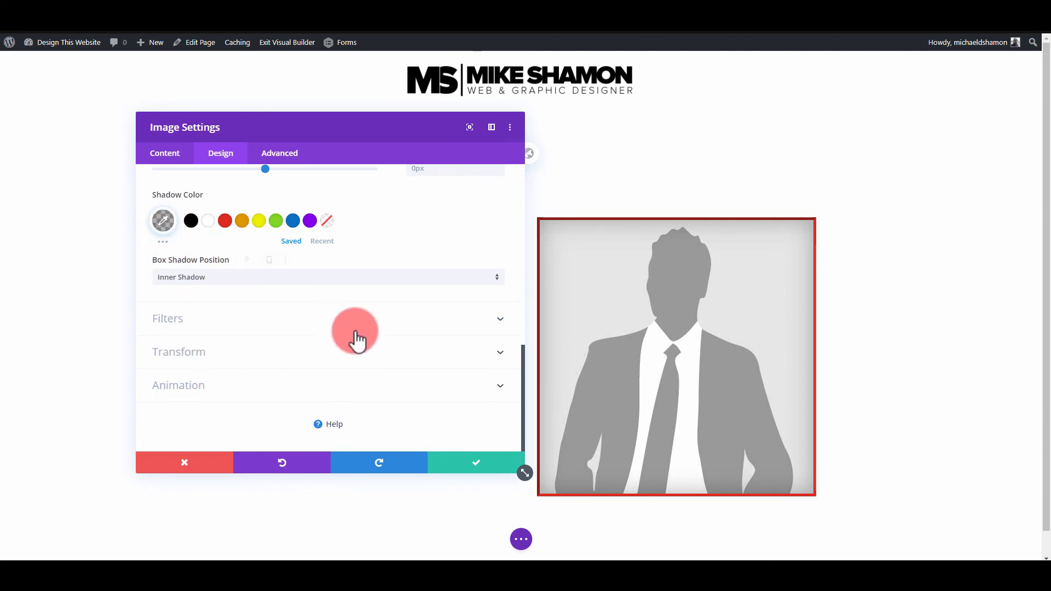
left_click(478, 470)
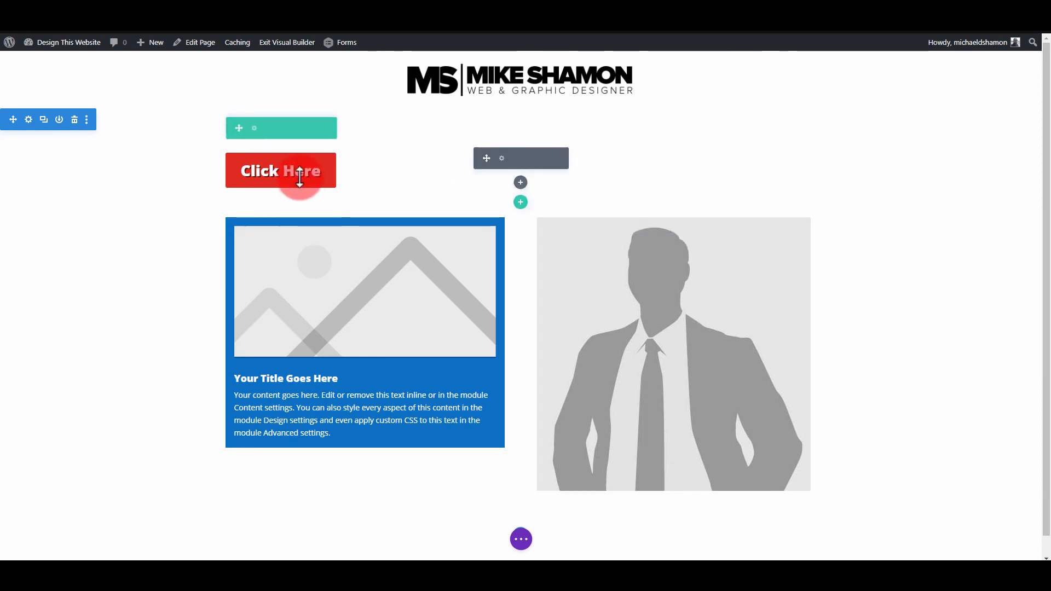
- Enable a hover state for the button's text, set the hover text to "Get The Report Now", and save the button settings
left_click(501, 158)
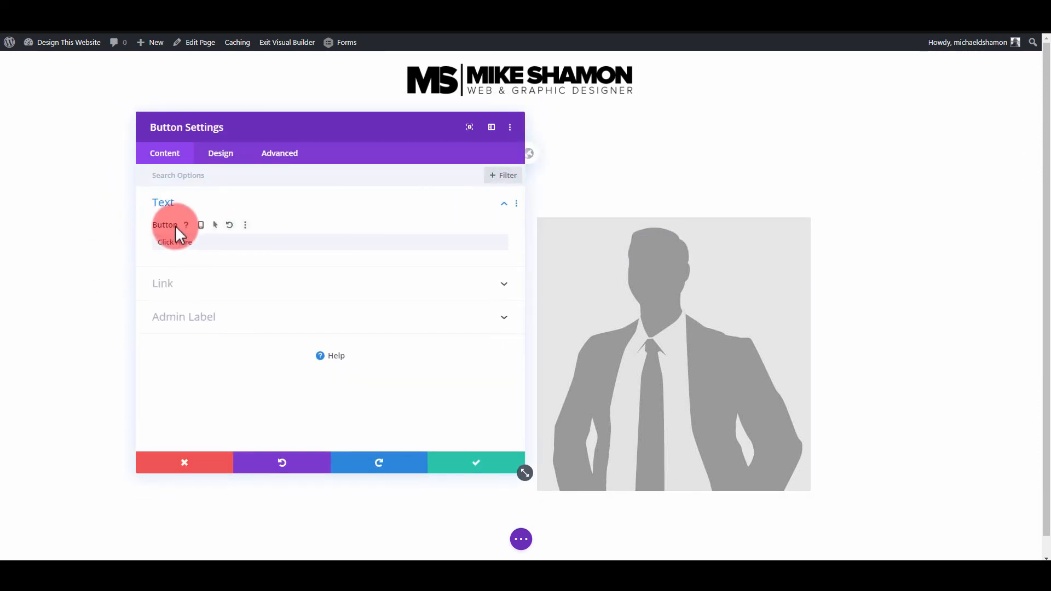
left_click_drag(287, 129, 735, 131)
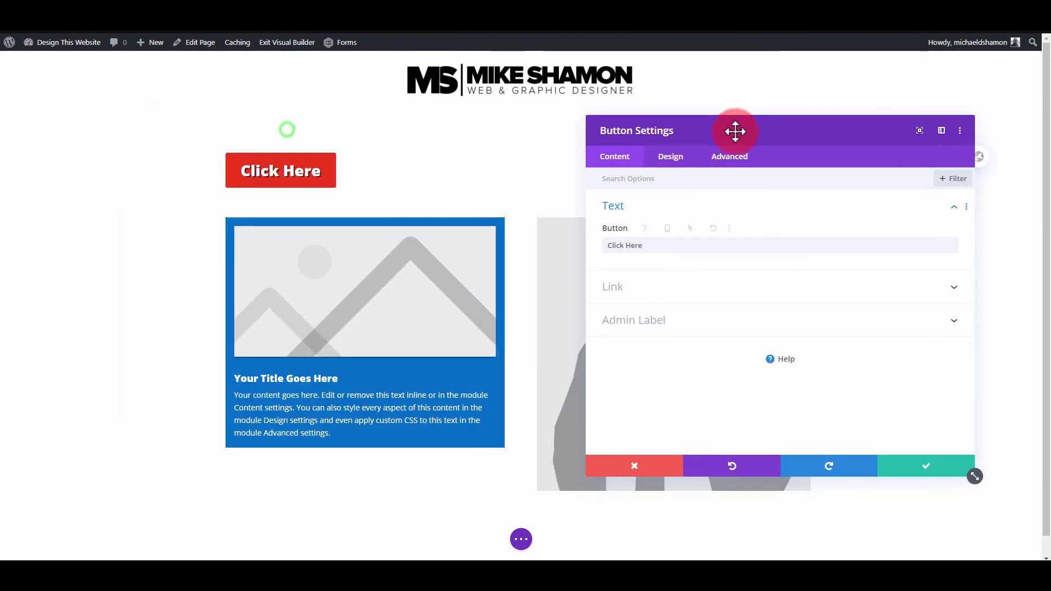
mouse_move(629, 231)
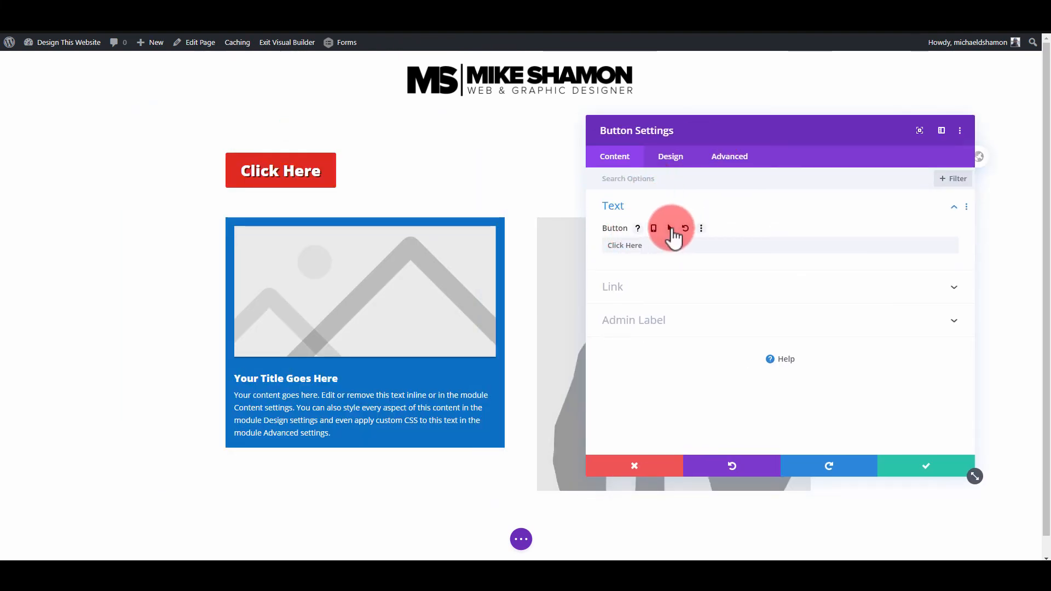
left_click(669, 229)
left_click(859, 261)
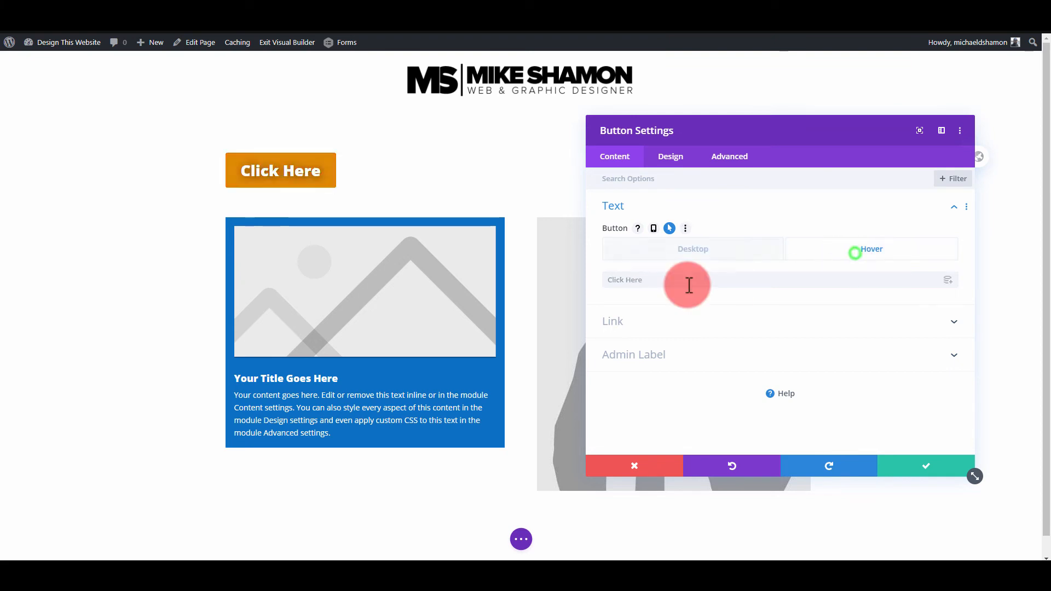
left_click(688, 284)
type("Get The Report Now")
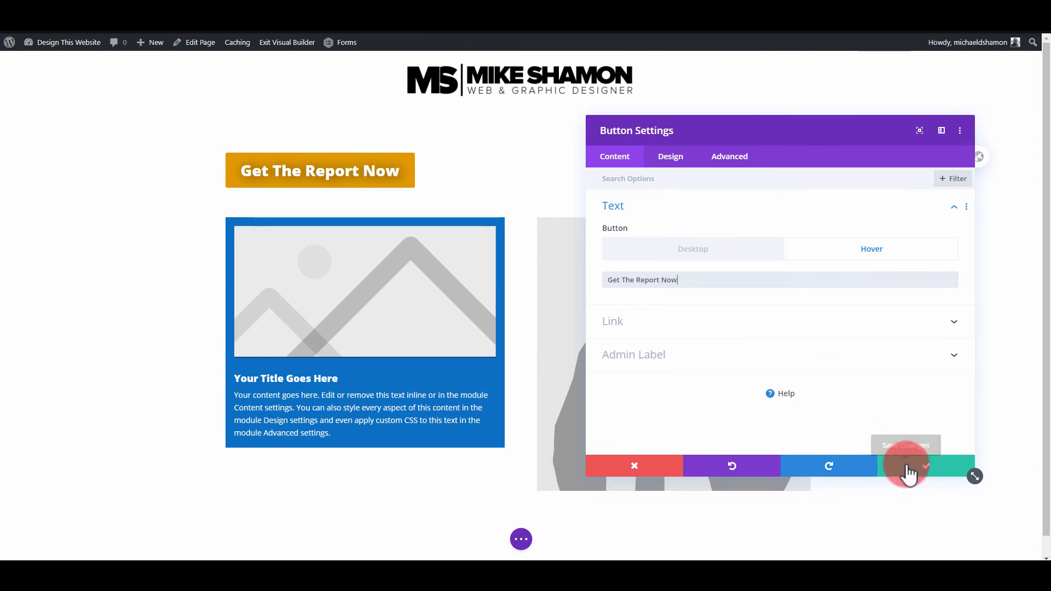
left_click(907, 468)
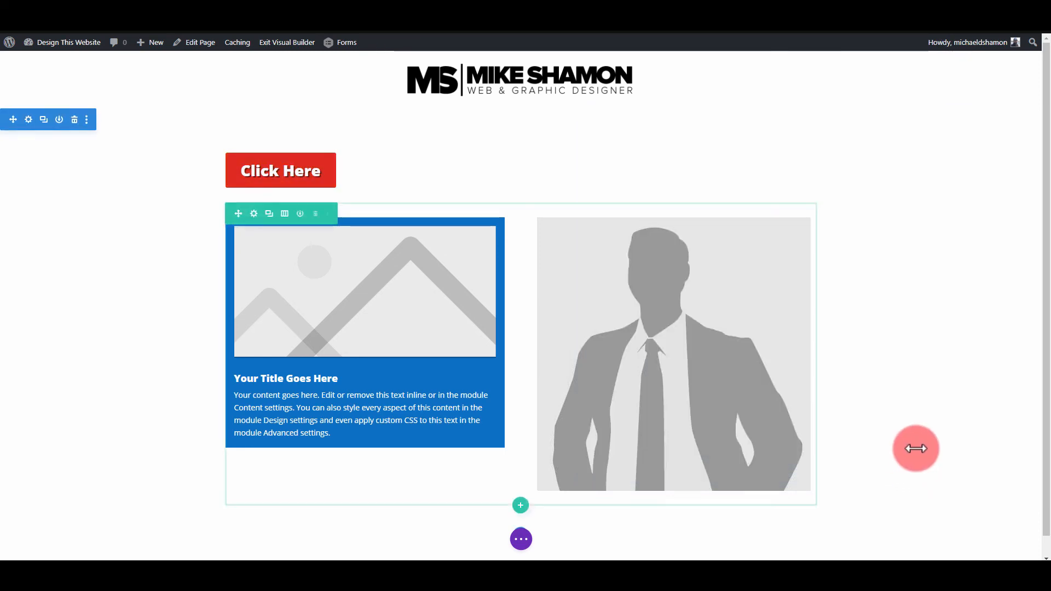
- Save the page and exit the visual builder to check the hover effects on the live page
left_click(521, 541)
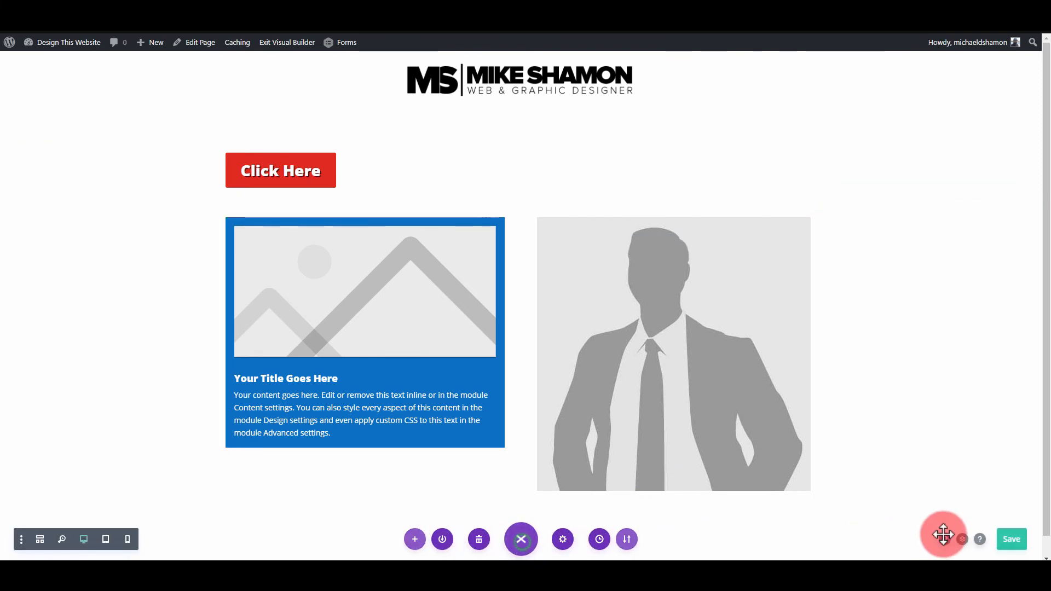
left_click(281, 44)
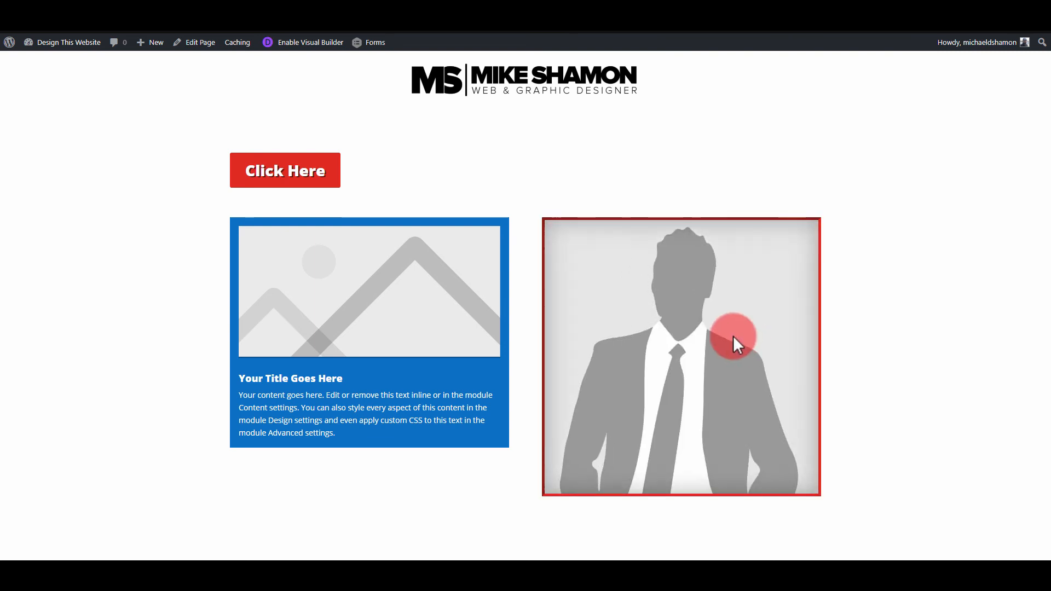
- Re-enable the visual builder, clear the link URL of the man-in-suit image, and apply its settings
left_click(324, 44)
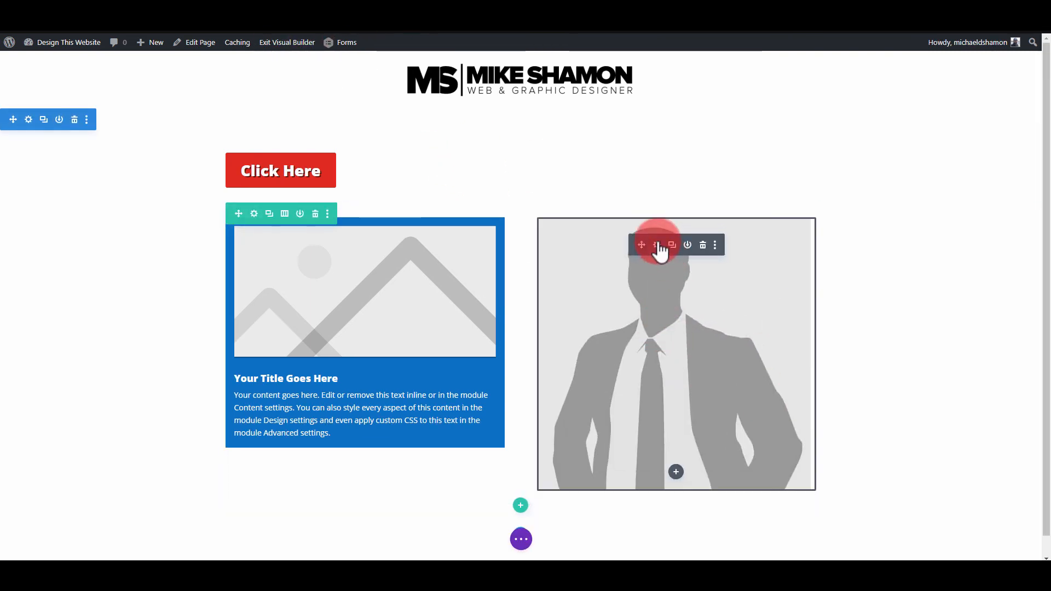
left_click(660, 246)
left_click(219, 432)
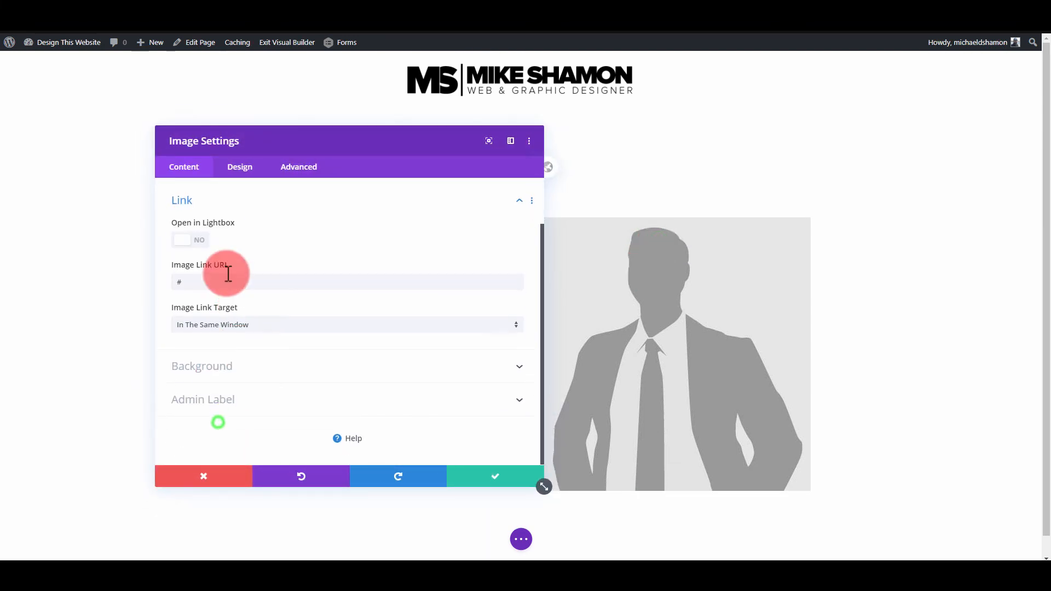
left_click(185, 283)
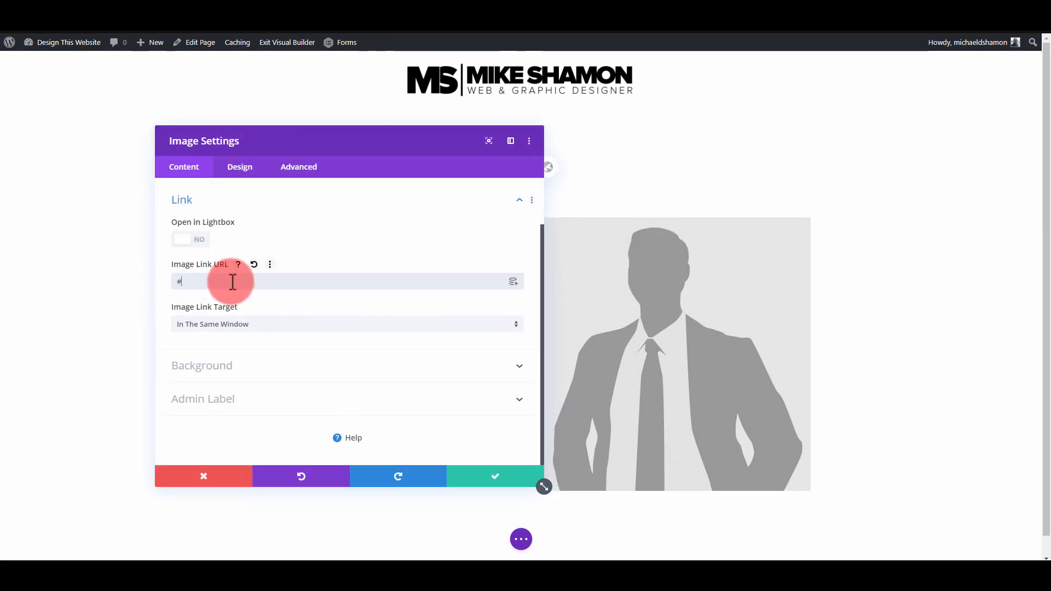
left_click_drag(233, 282, 178, 276)
left_click(472, 484)
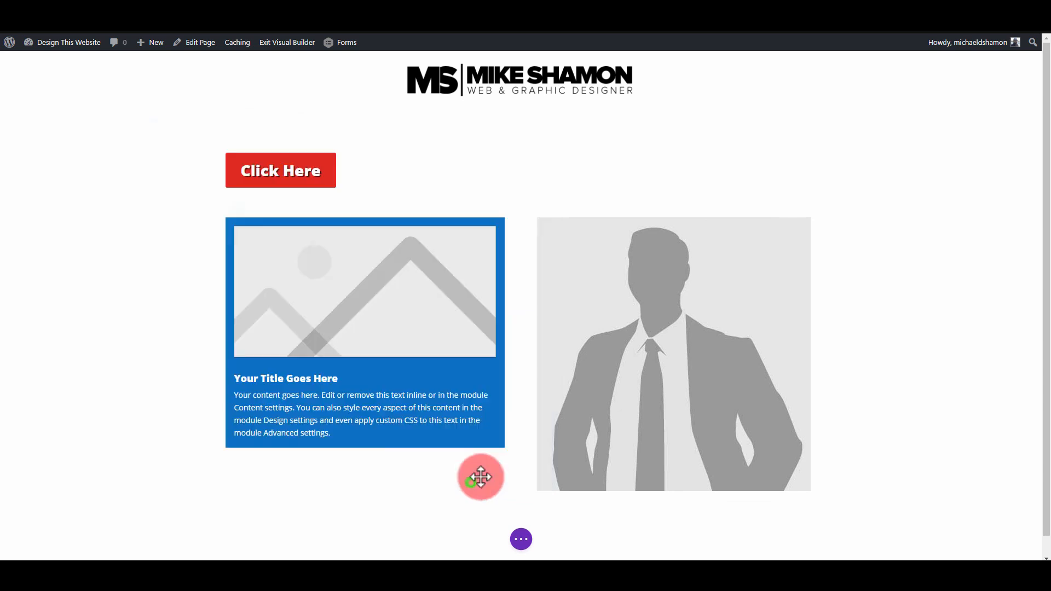
- Reopen the man-in-suit image's settings and expand the filter options in its design settings
left_click(657, 245)
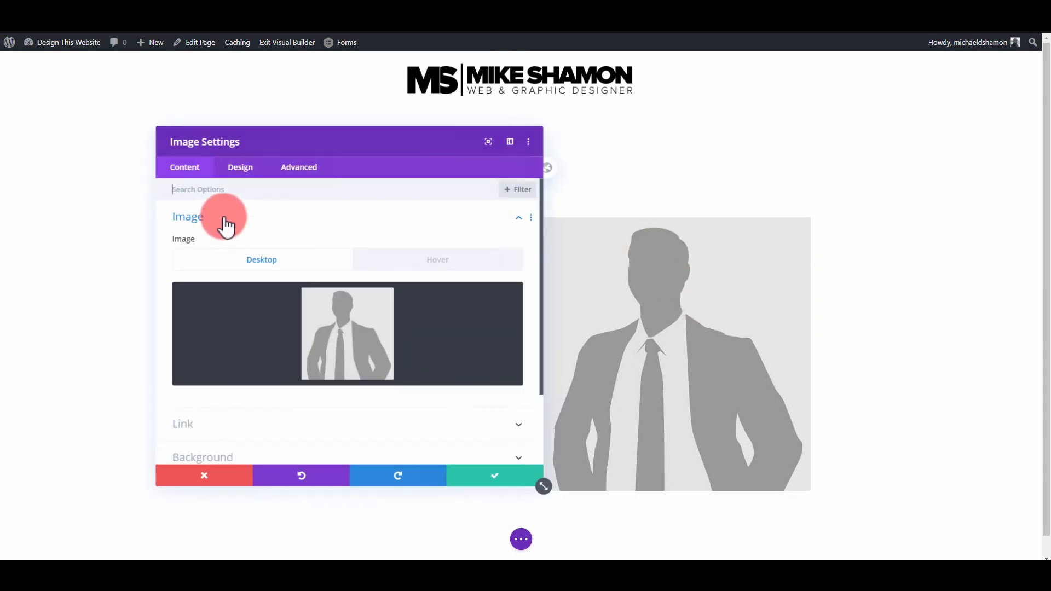
left_click(241, 278)
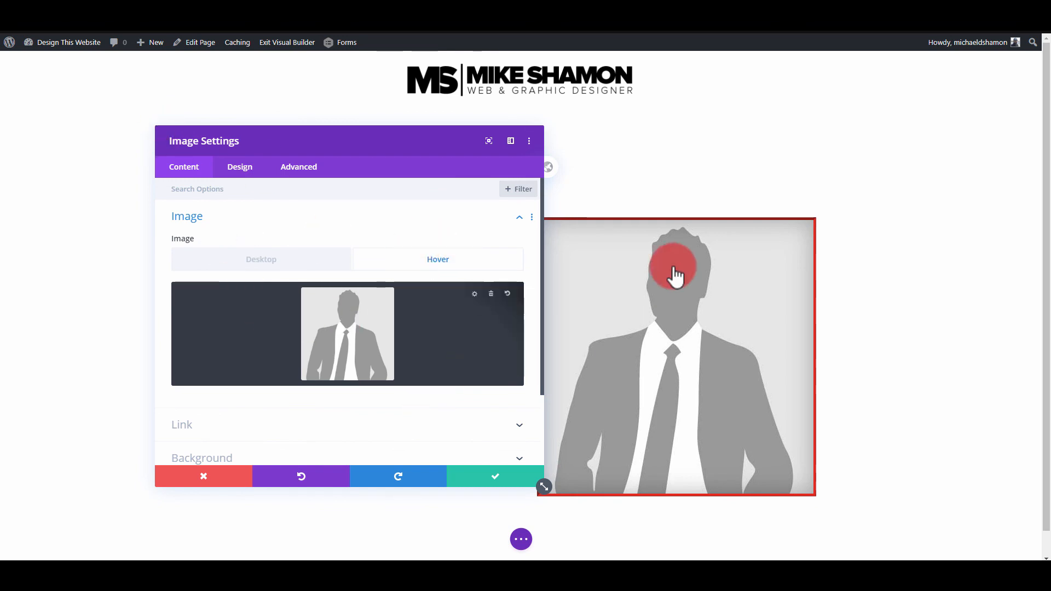
scroll(287, 293, "down", 4)
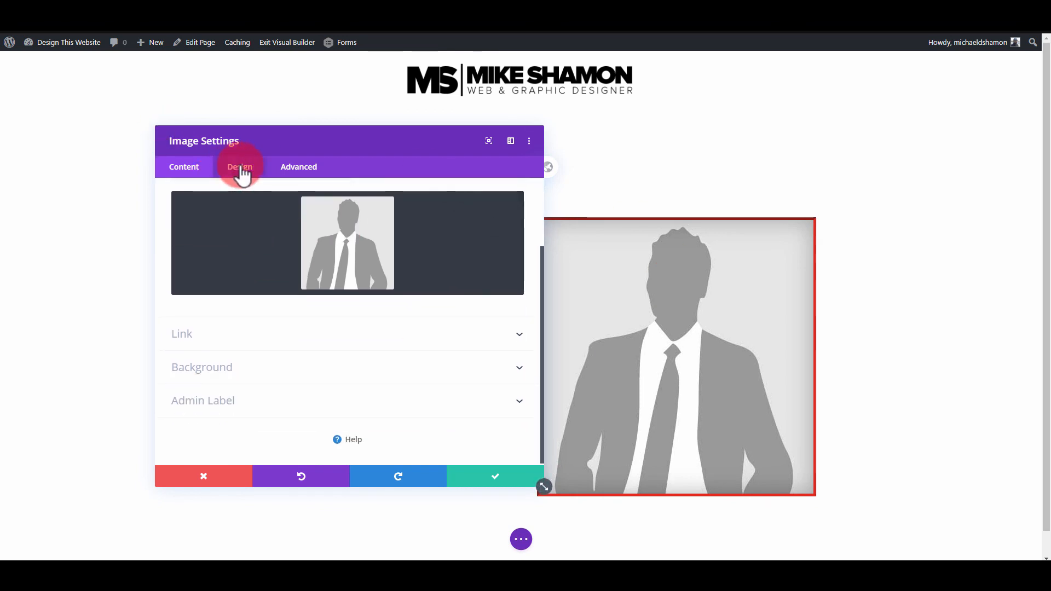
left_click(240, 166)
scroll(247, 327, "down", 2)
left_click(227, 337)
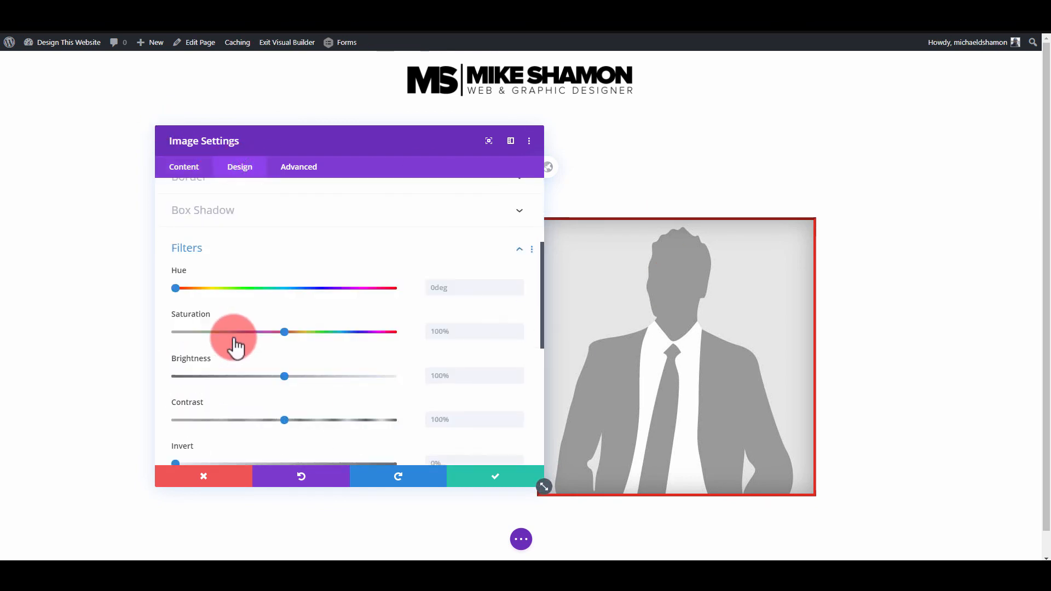
- Try shifting the image's hue filter to 81deg and reset it to 0deg
scroll(234, 339, "down", 1)
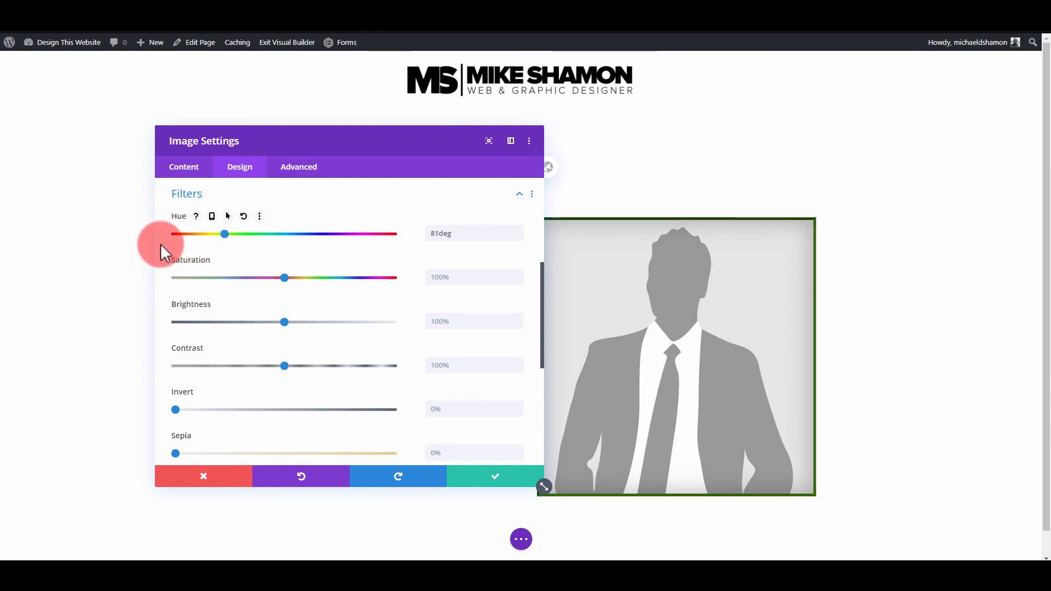
left_click_drag(159, 244, 157, 244)
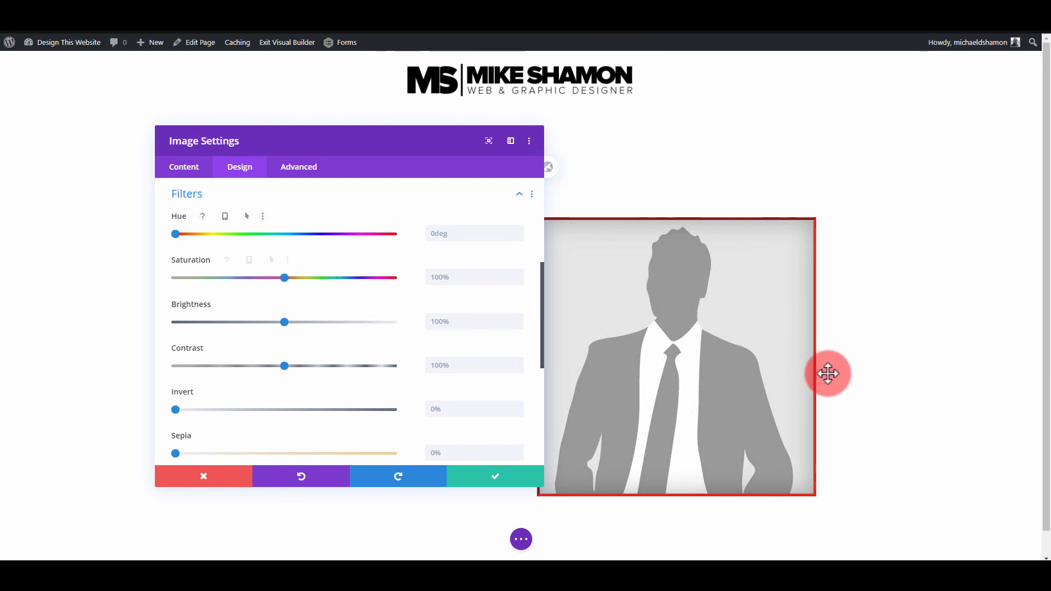
- Enable a hover state for the image's Invert filter, set the hover value to 87%, and apply the settings
scroll(265, 343, "down", 2)
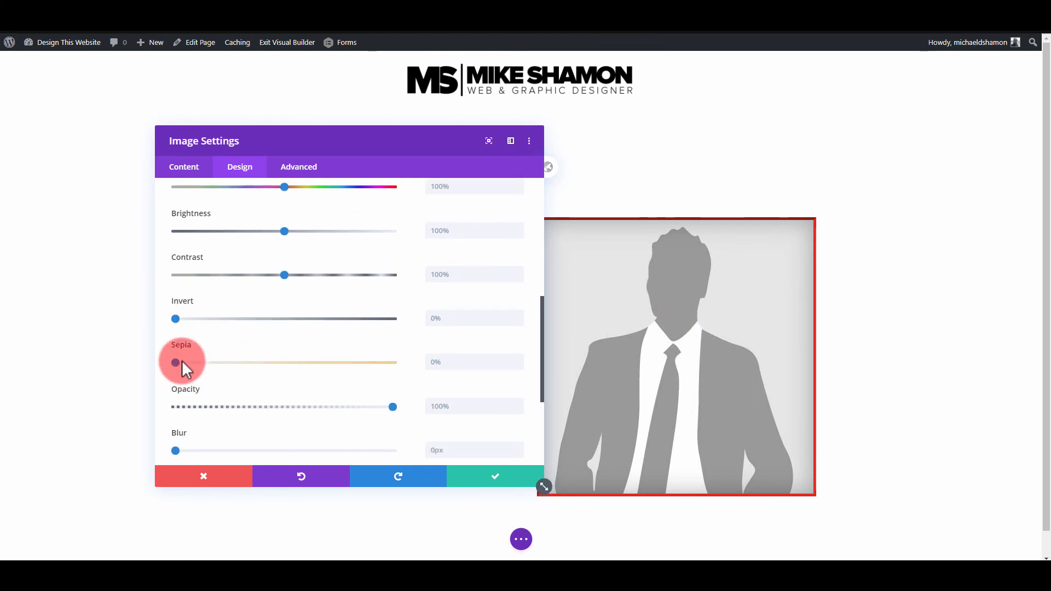
left_click(235, 301)
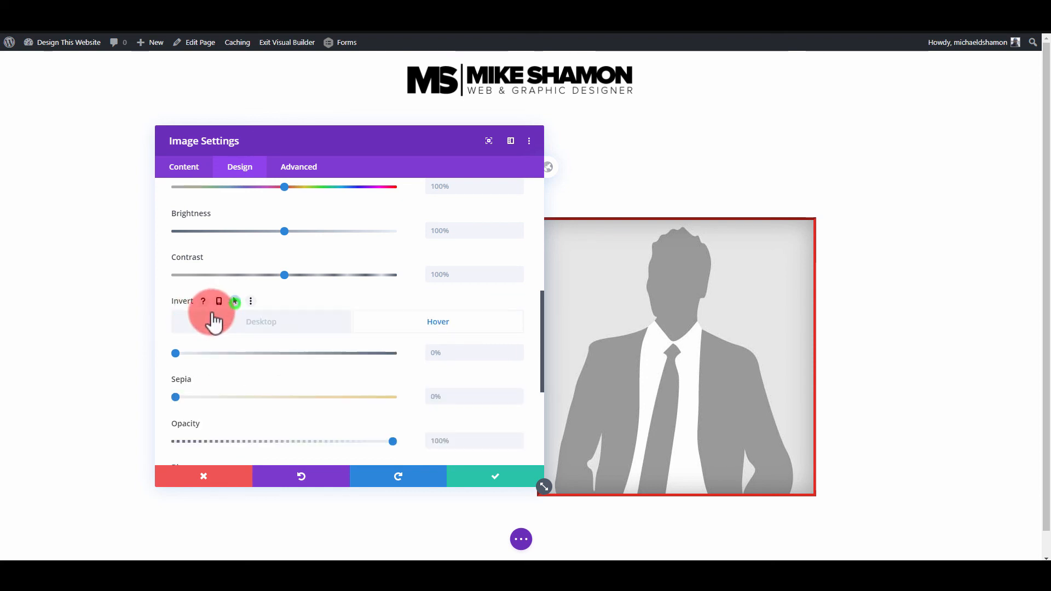
left_click_drag(176, 353, 364, 365)
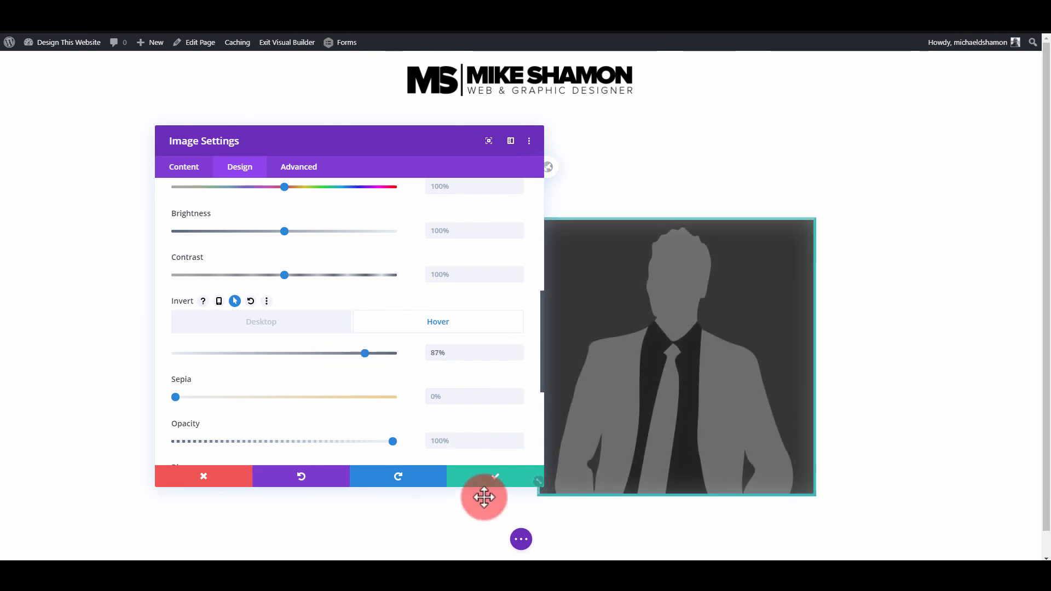
left_click(491, 479)
- Save the page with the inverted image hover effect and exit the visual builder
left_click(523, 541)
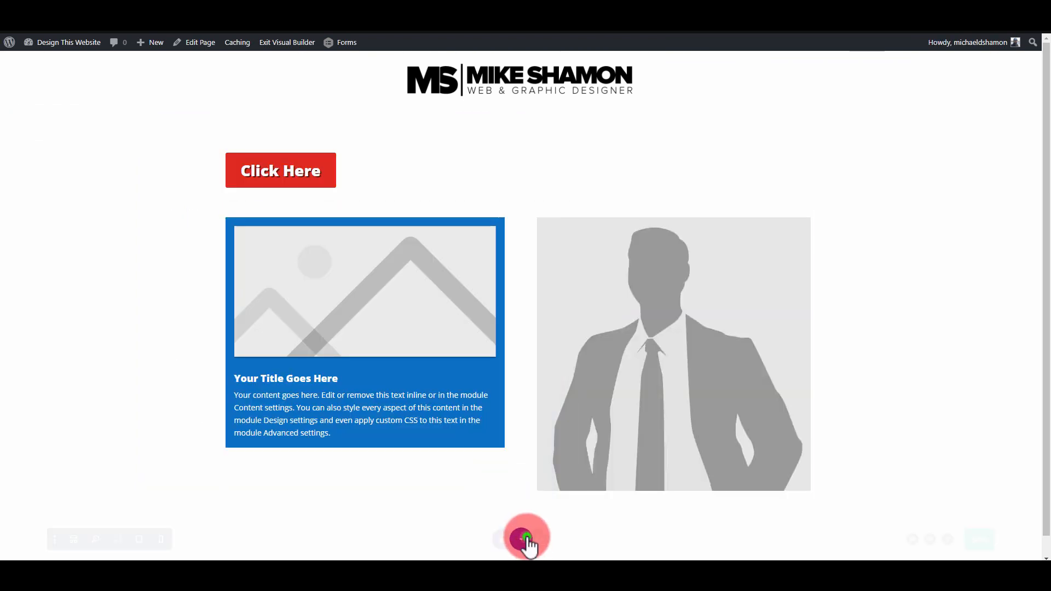
left_click(284, 44)
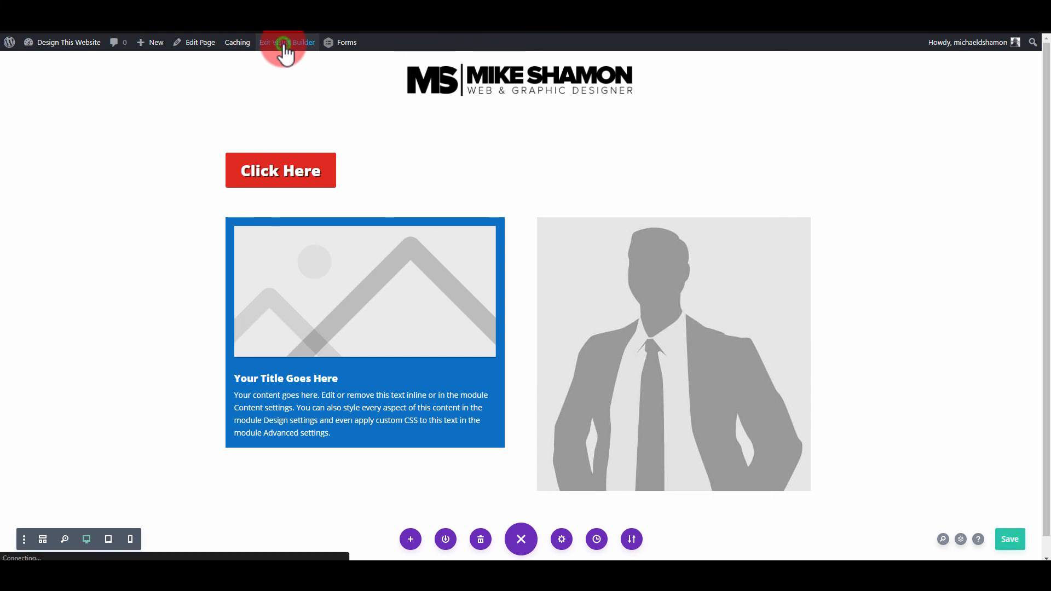